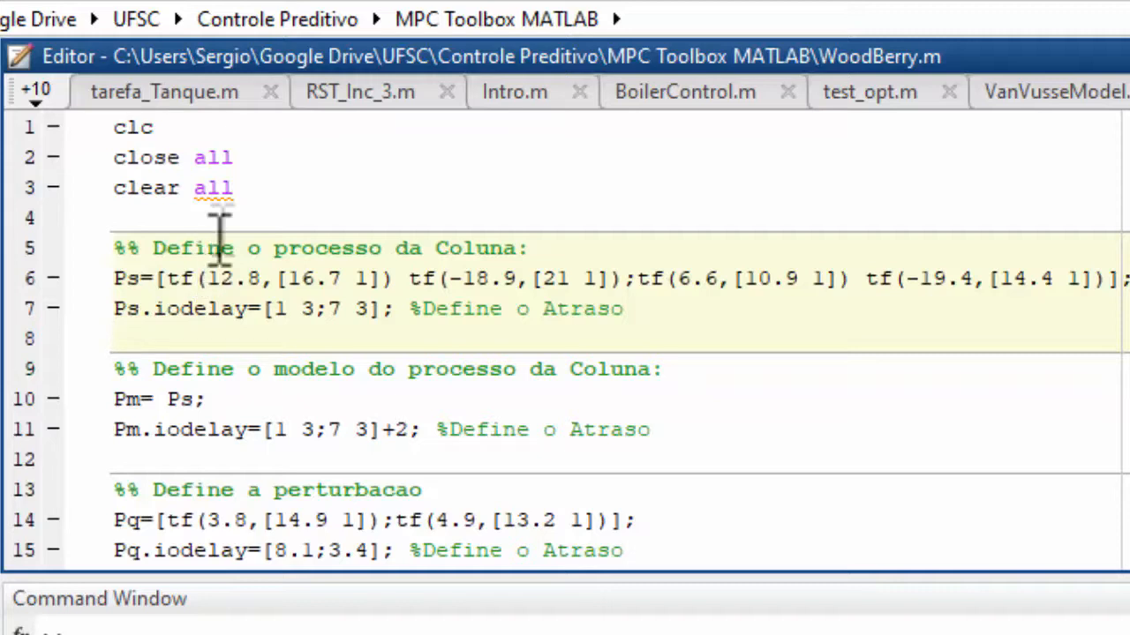
Review the workspace-clearing commands and the transfer-function matrix Ps that defines the column process
drag(253, 192, 75, 131)
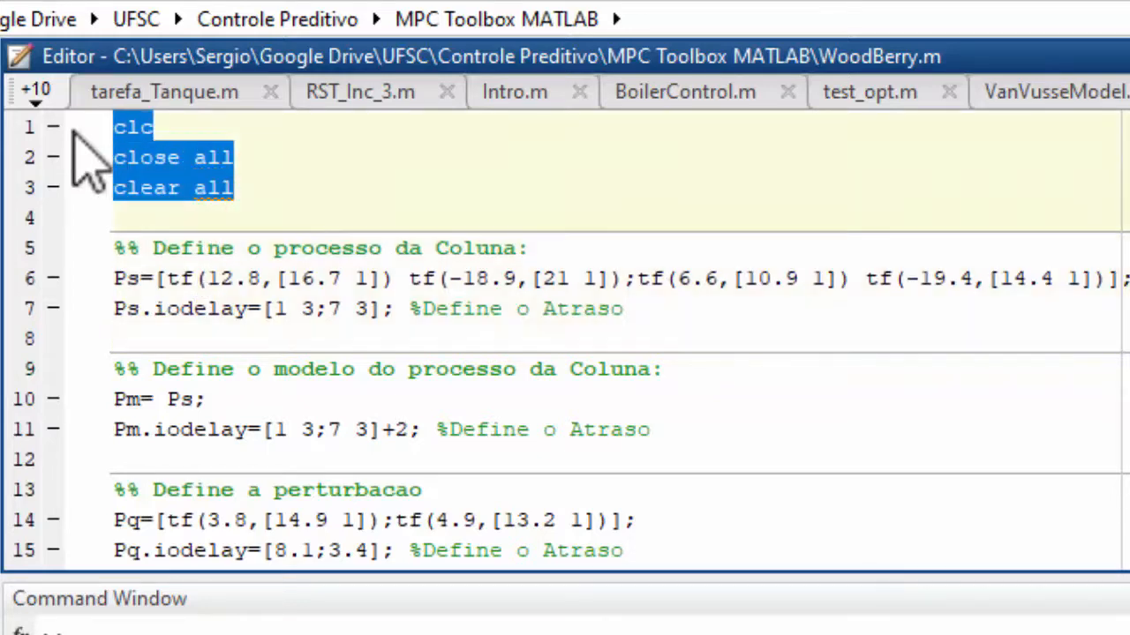
click(153, 128)
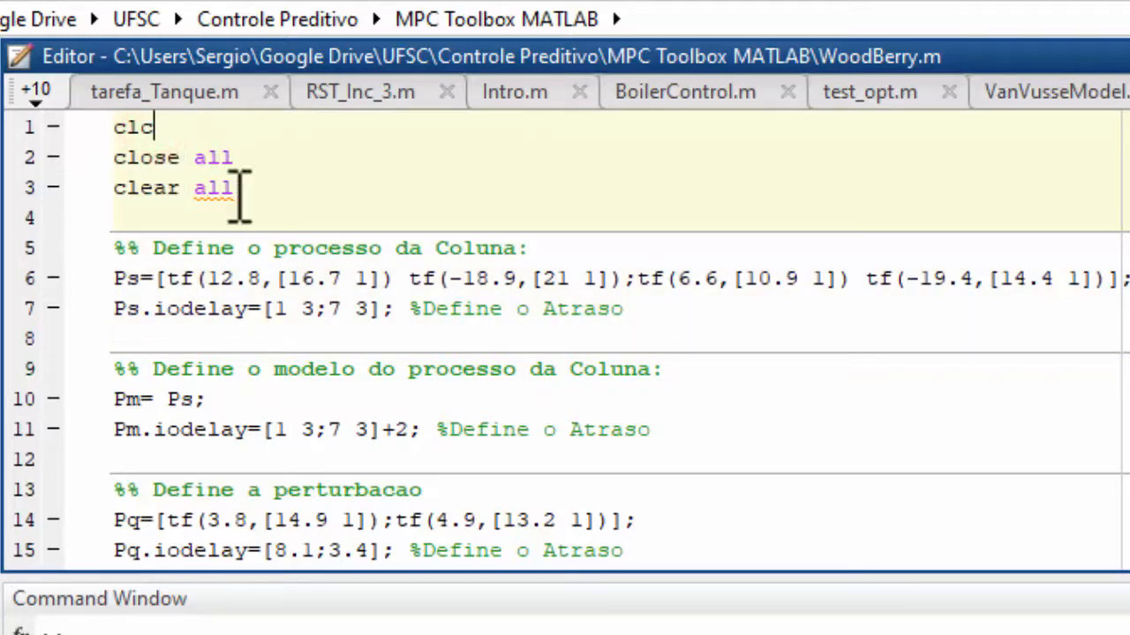
click(253, 311)
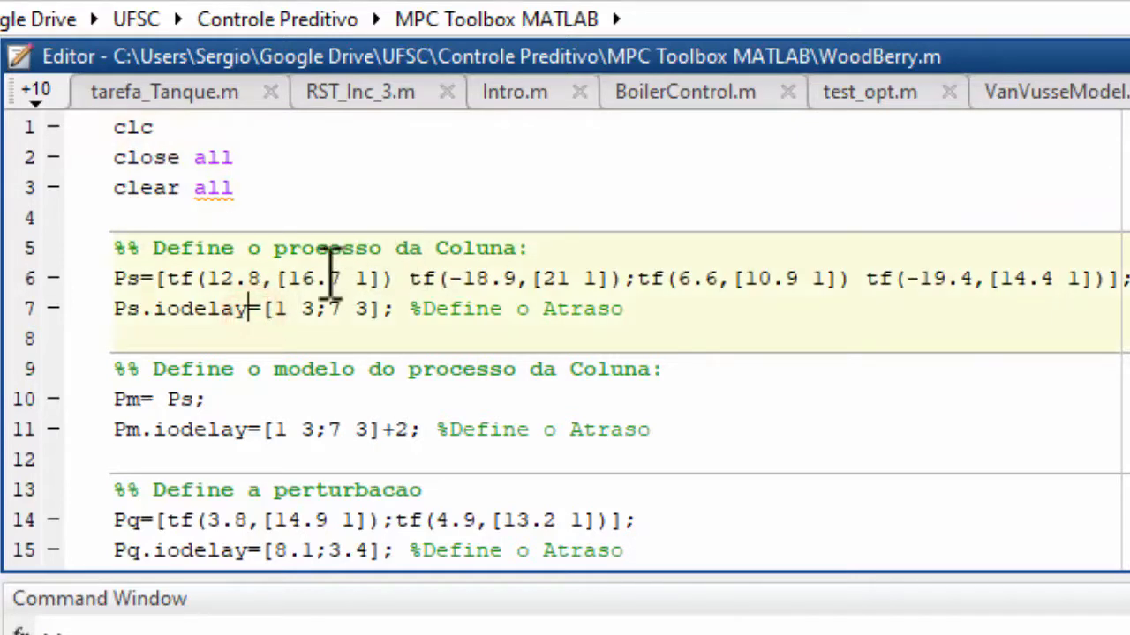
click(141, 280)
double_click(142, 280)
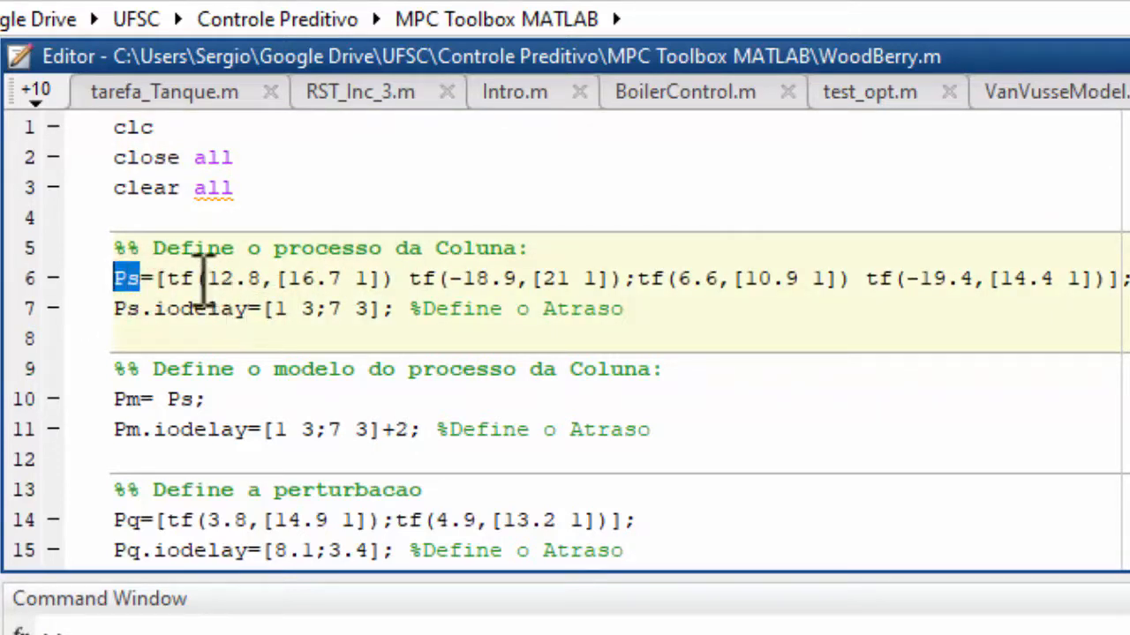
drag(168, 280, 1114, 280)
click(1117, 336)
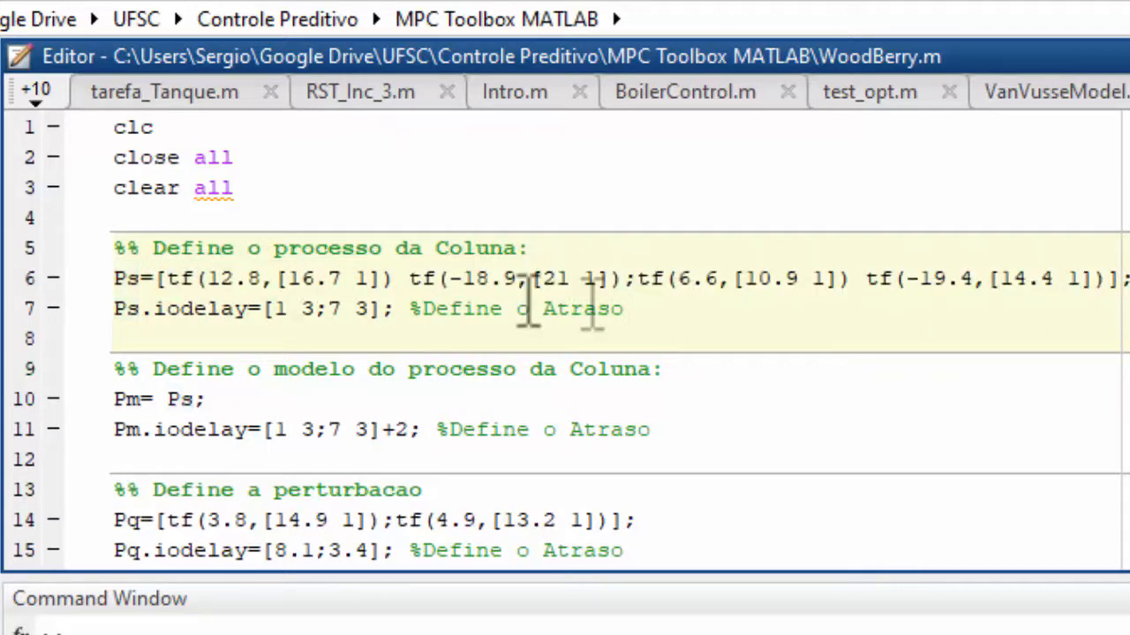
Examine the Ps.iodelay line and match its delay matrix to the transfer functions in Ps
drag(117, 308, 388, 315)
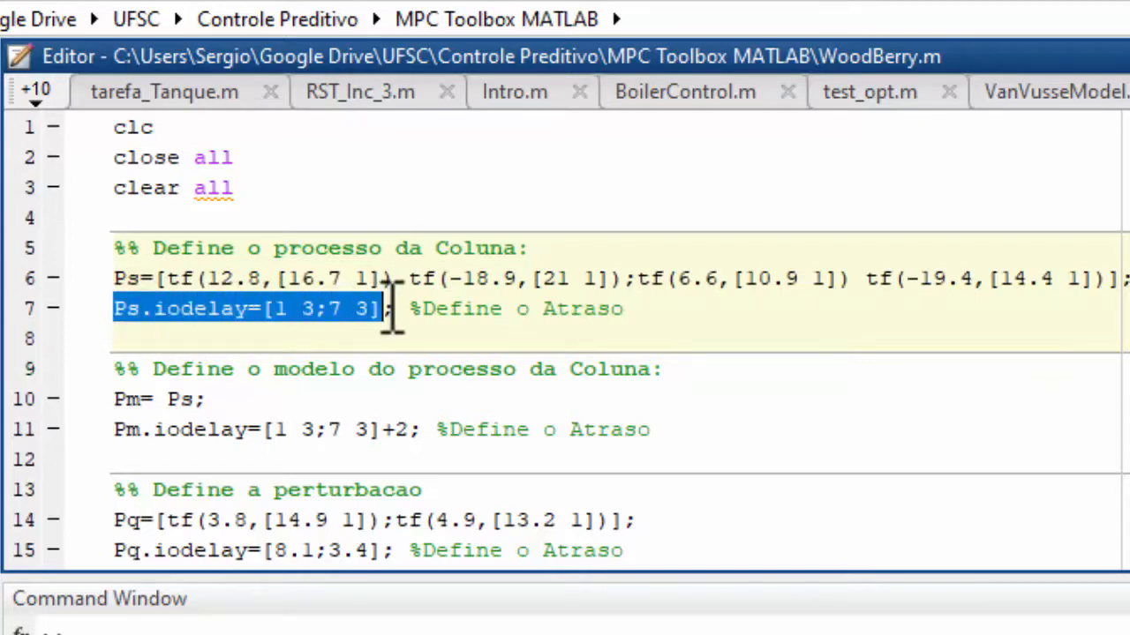
click(143, 308)
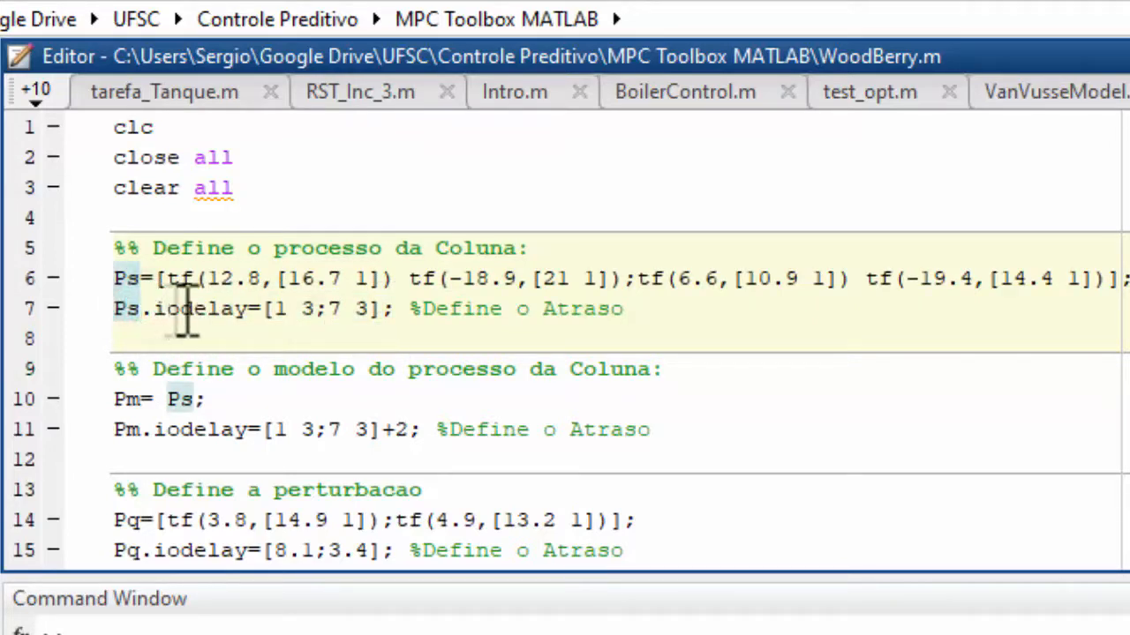
drag(275, 309, 371, 308)
click(221, 278)
click(487, 277)
click(773, 279)
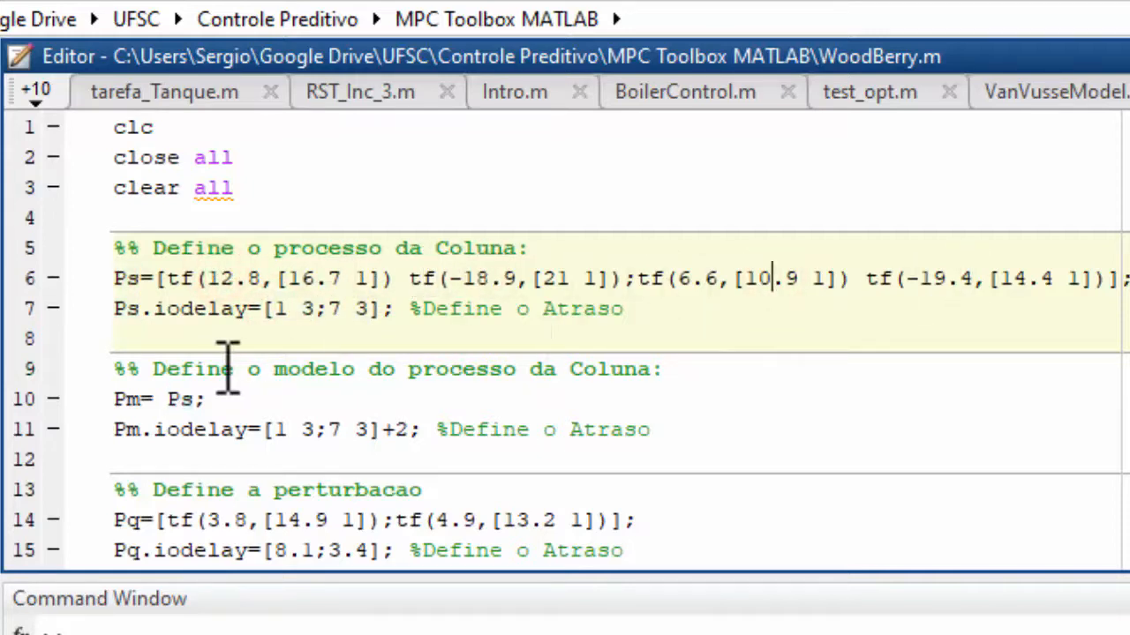
click(137, 311)
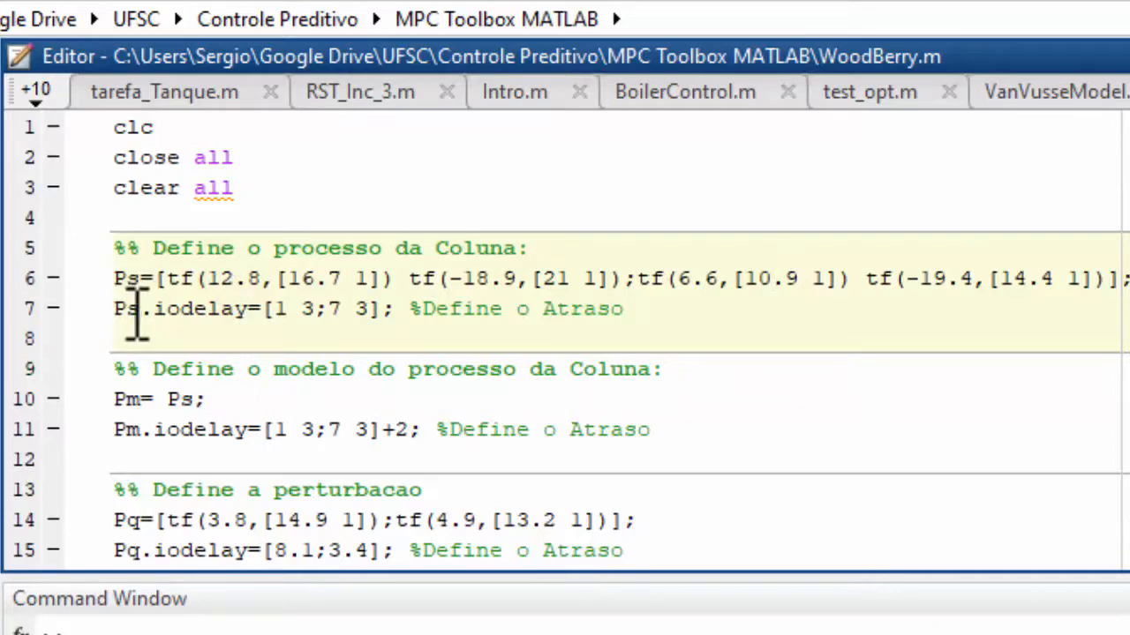
double_click(134, 309)
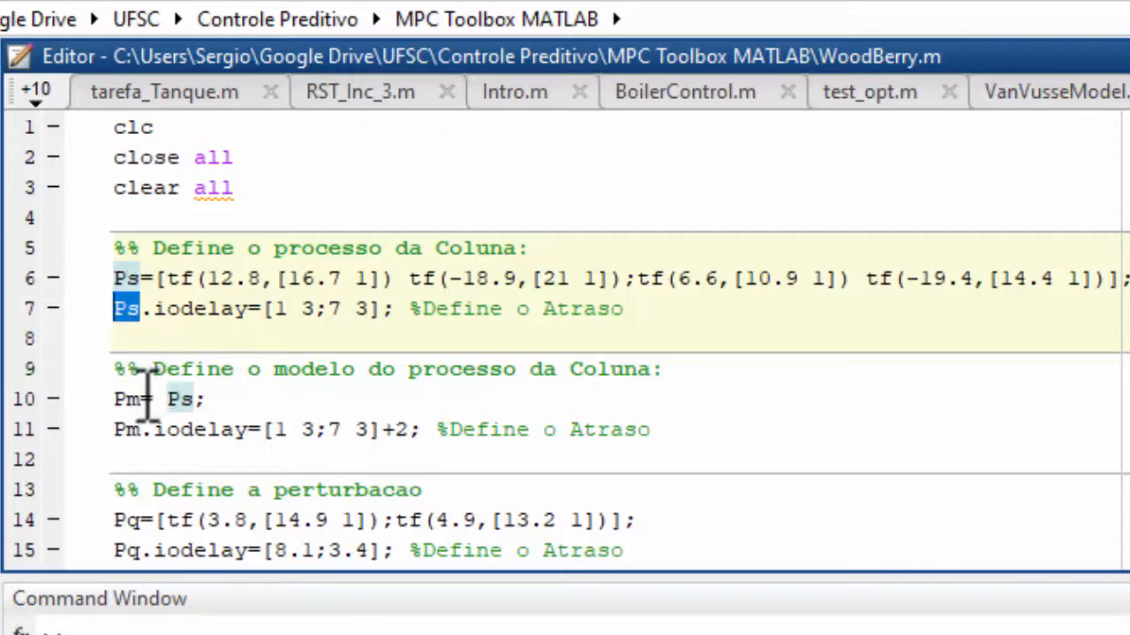
Examine how the column model Pm is copied from Ps and how its delay is offset in Pm.iodelay
drag(139, 399, 114, 398)
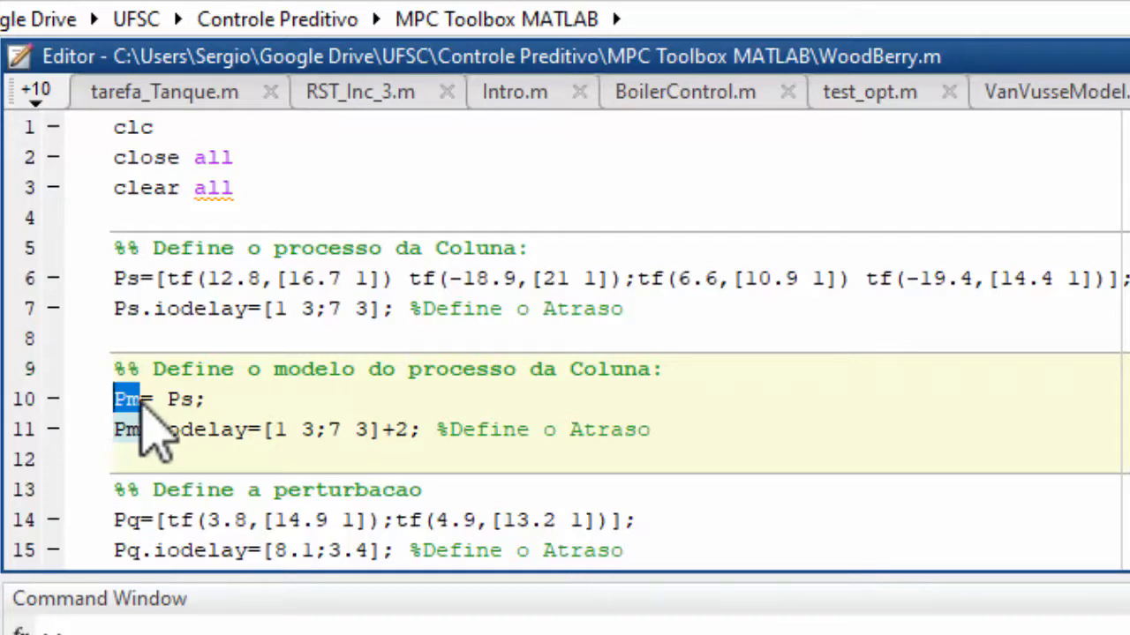
click(205, 431)
drag(193, 398, 114, 399)
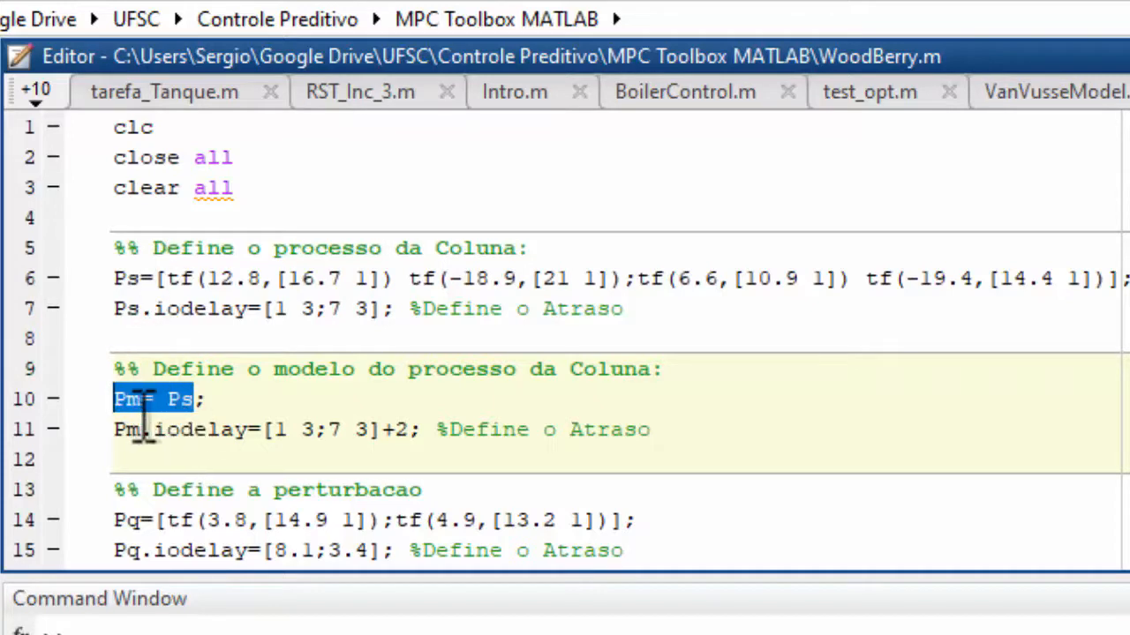
click(130, 430)
drag(126, 430, 251, 432)
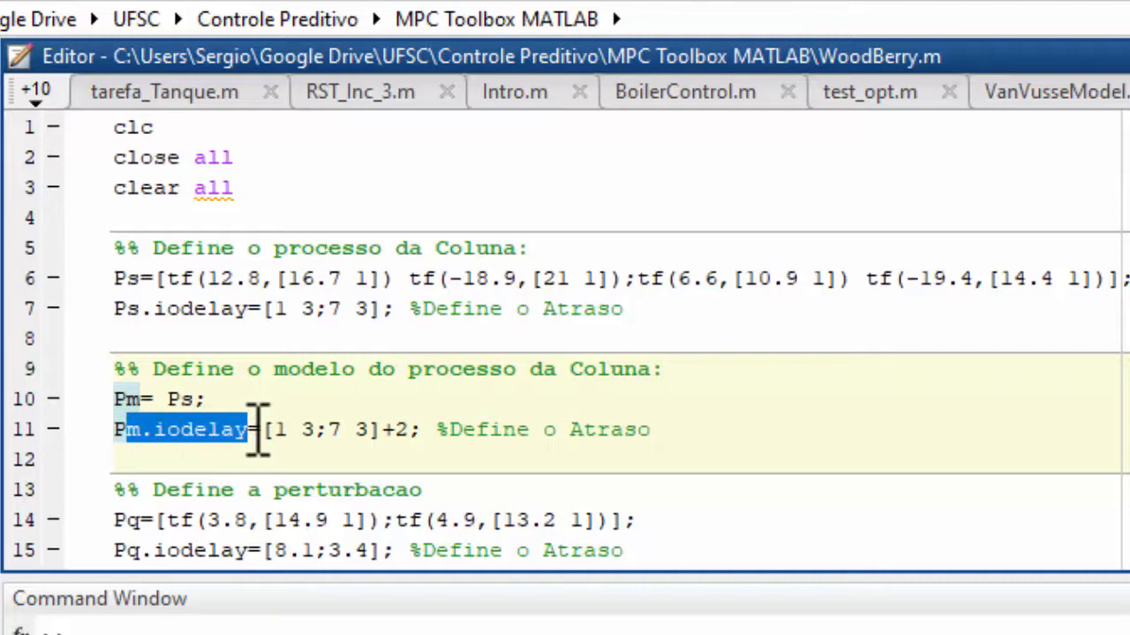
drag(381, 430, 410, 430)
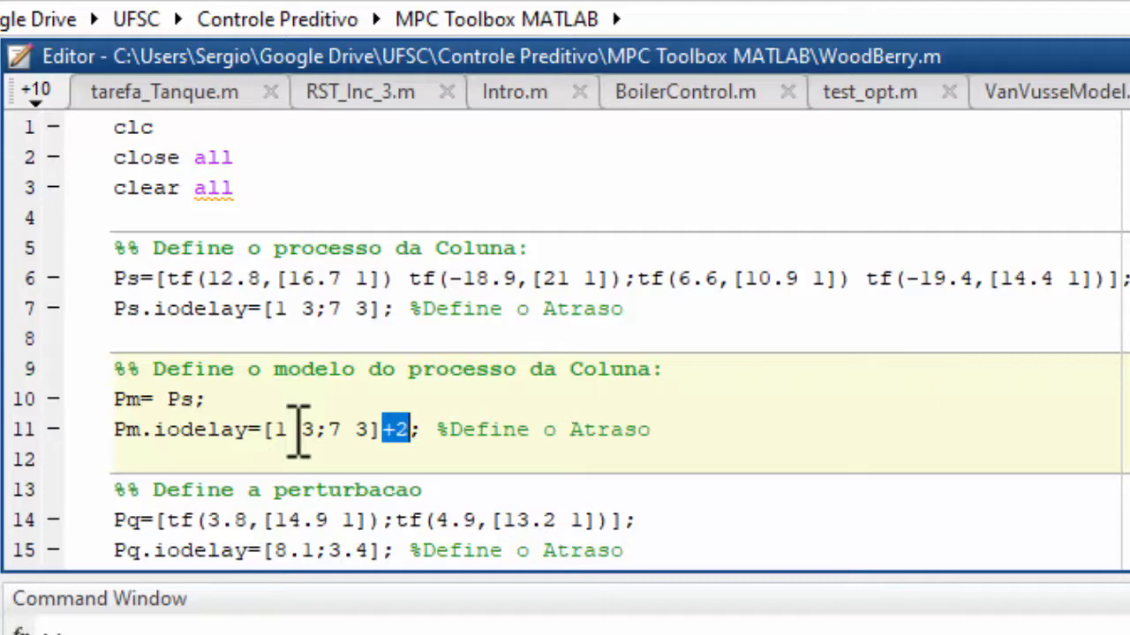
Examine the disturbance definition Pq, covering its transfer functions and its iodelay values
scroll(299, 431, down, 2)
double_click(123, 339)
drag(150, 342, 648, 342)
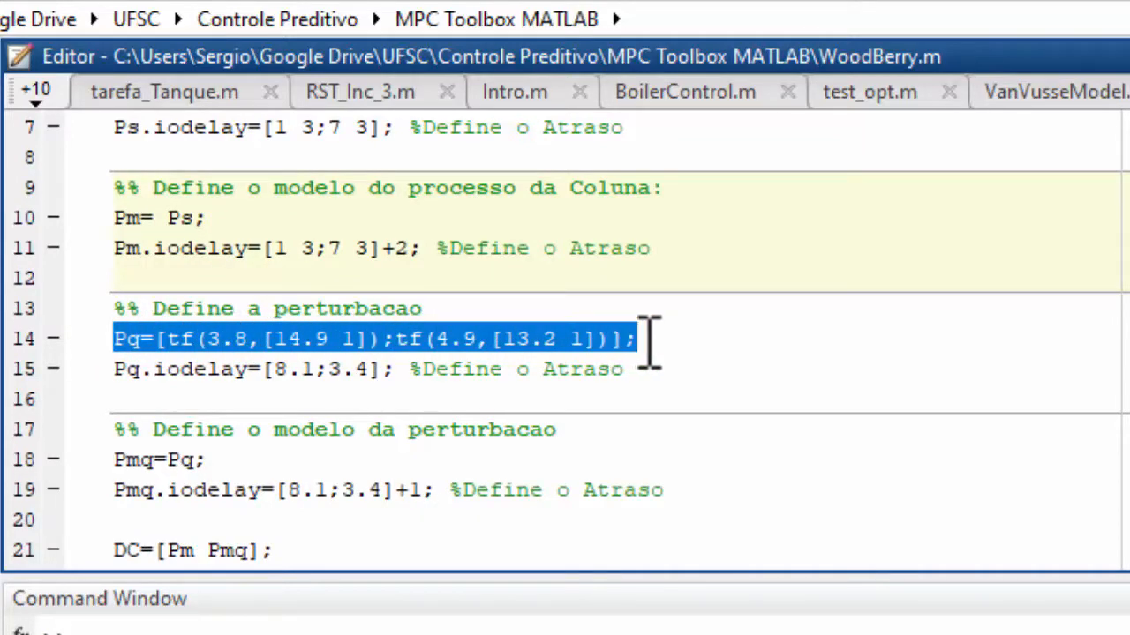
click(360, 335)
drag(194, 369, 369, 371)
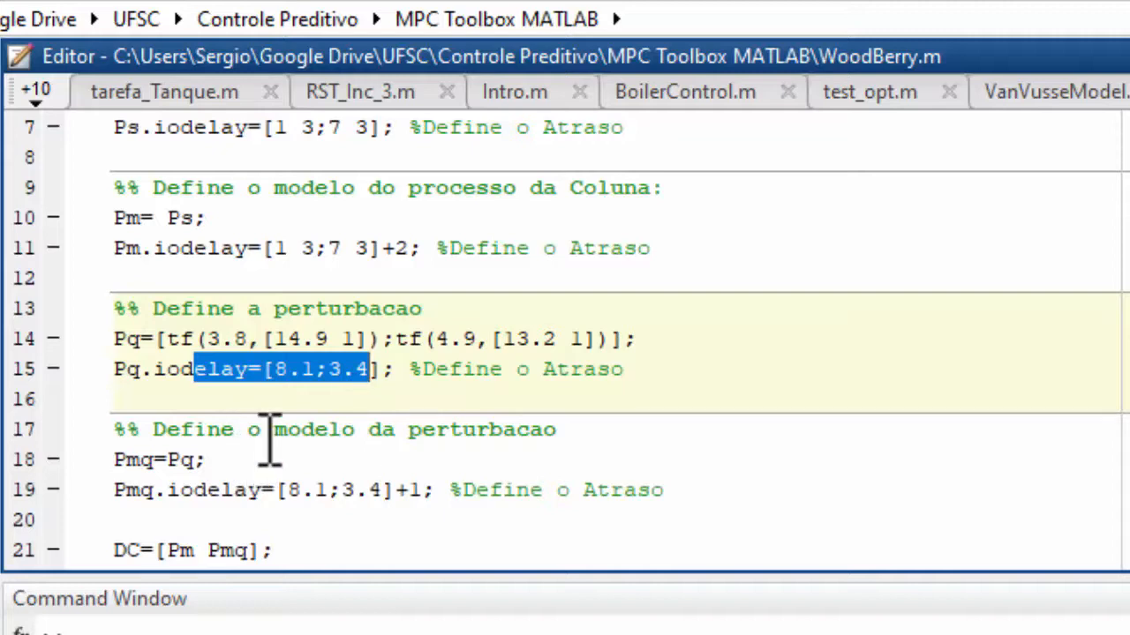
Examine the disturbance model Pmq, including its copy from Pq and the offset added to its iodelay
click(351, 489)
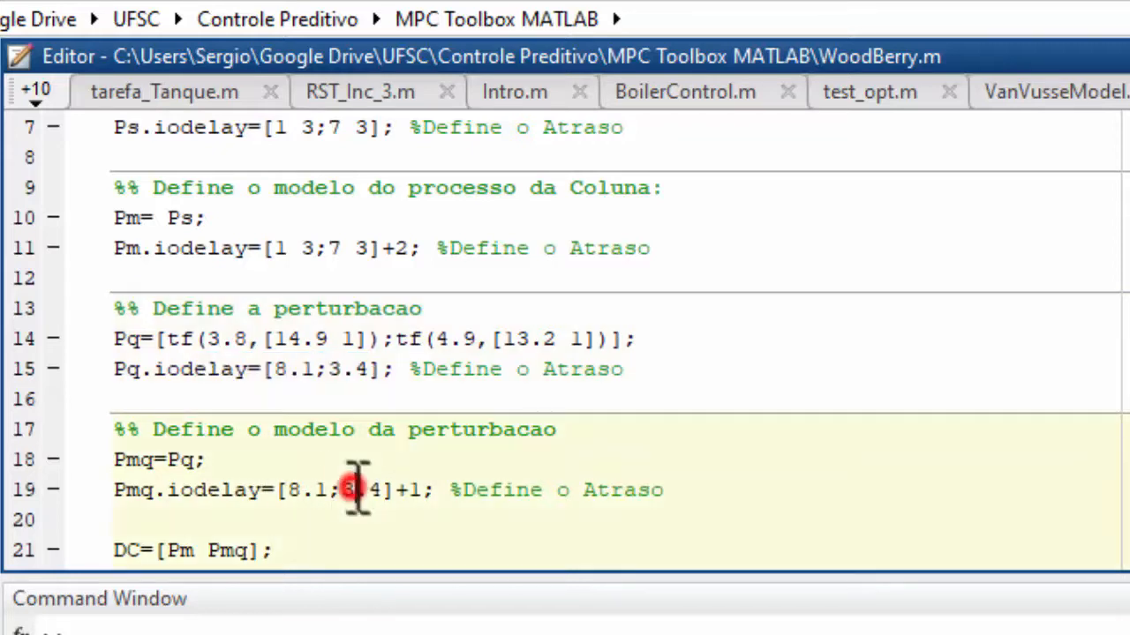
click(182, 460)
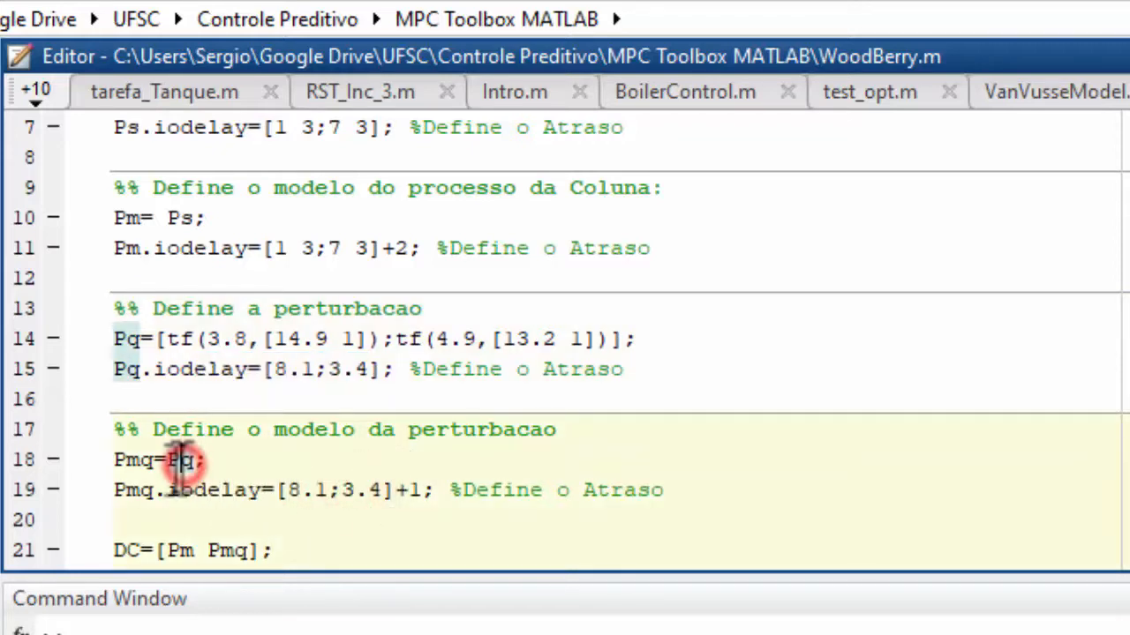
drag(126, 459, 195, 460)
drag(116, 491, 321, 492)
drag(393, 491, 432, 494)
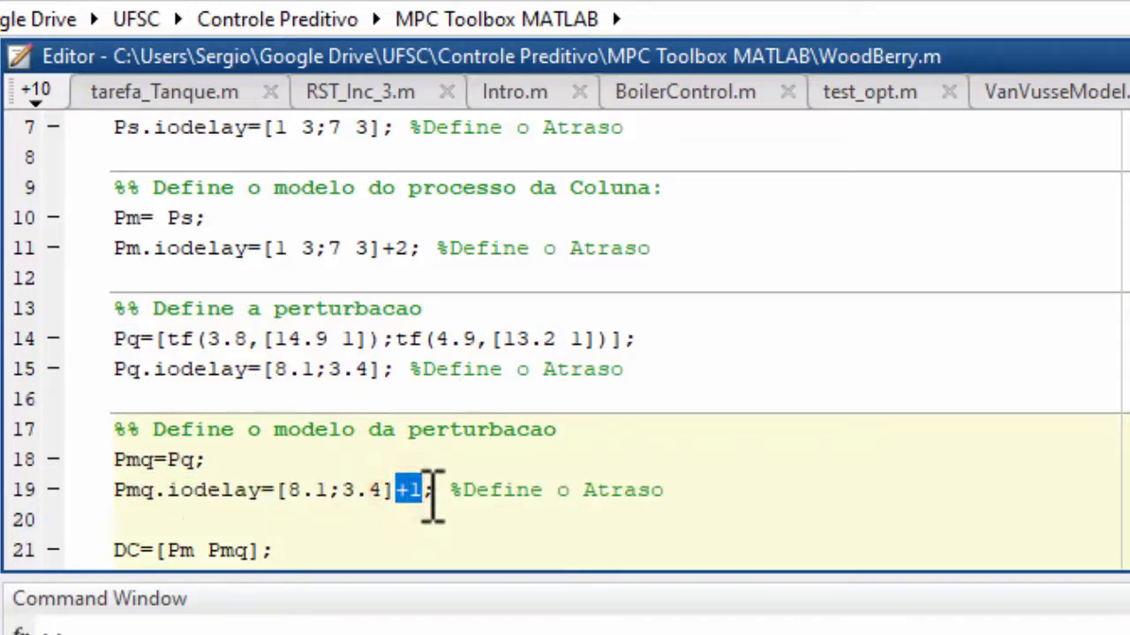
click(311, 488)
click(356, 488)
click(292, 492)
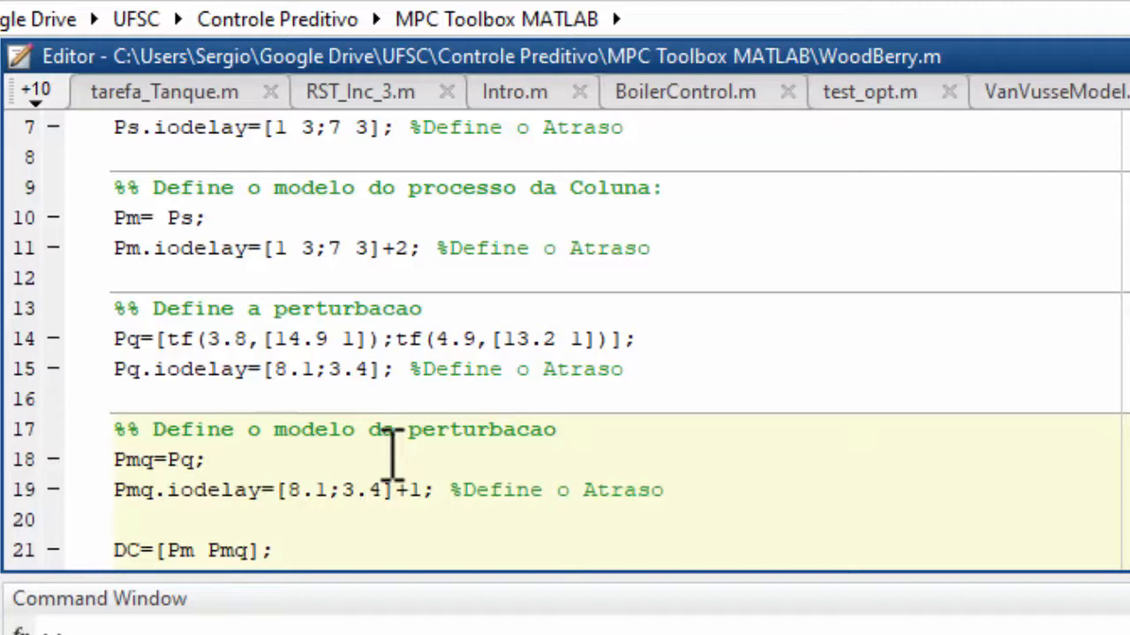
Examine the line that combines the process model Pm and disturbance model Pmq into DC
scroll(393, 455, down, 2)
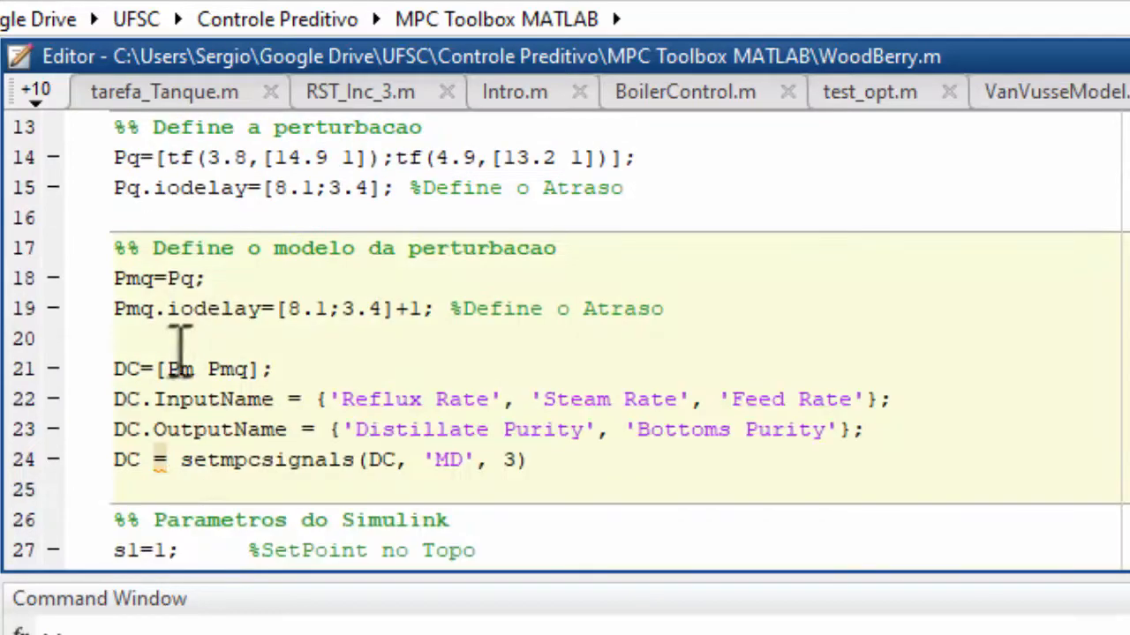
double_click(126, 368)
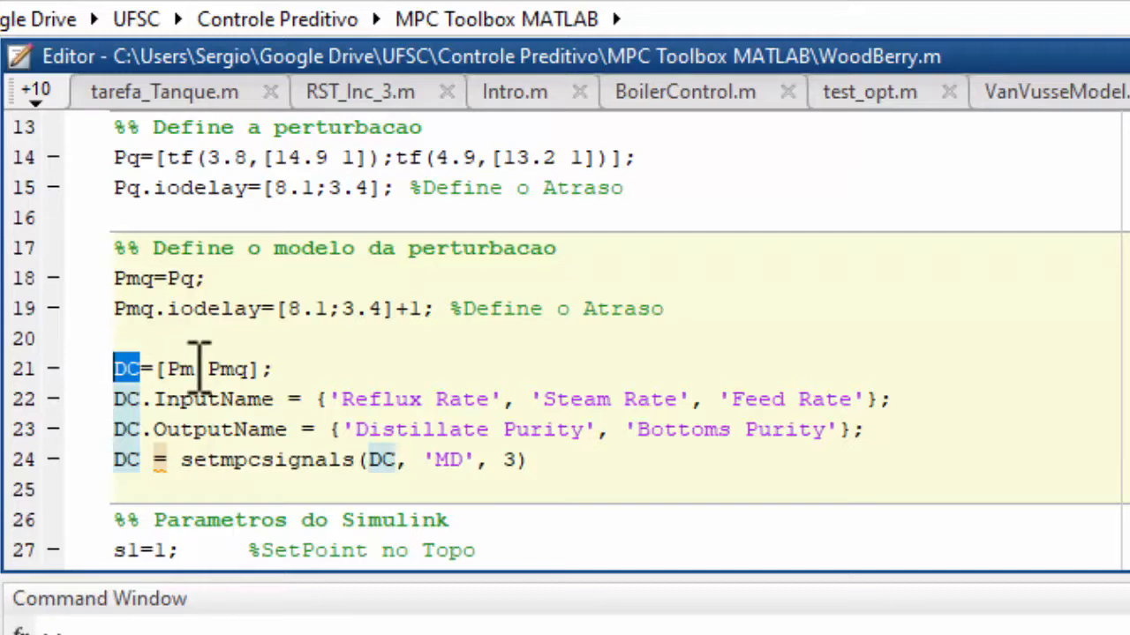
double_click(175, 369)
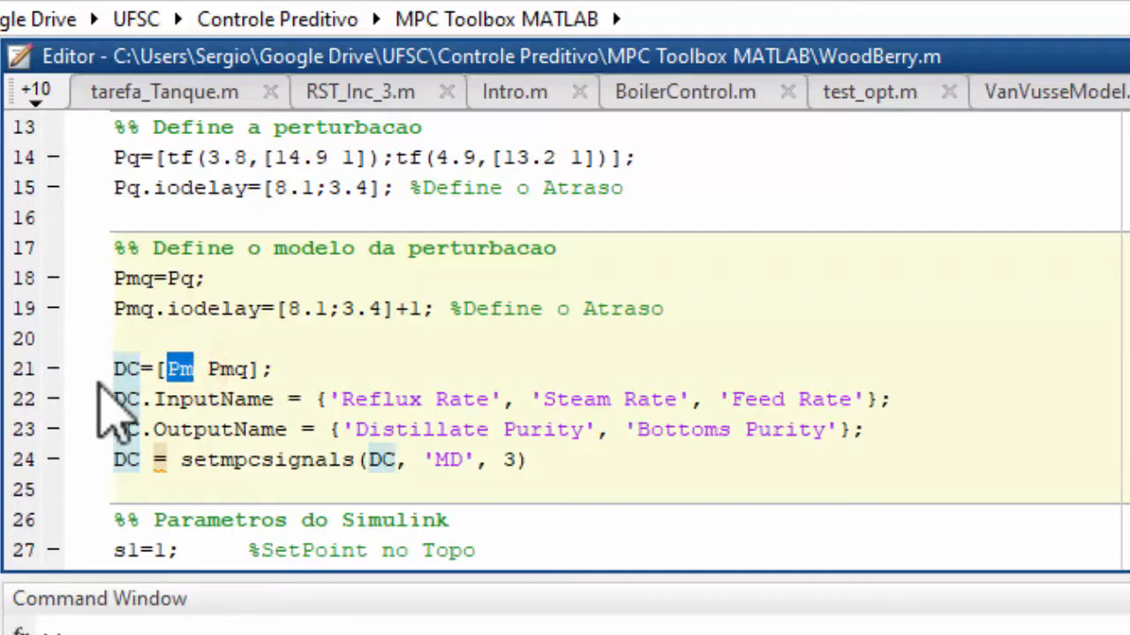
double_click(227, 369)
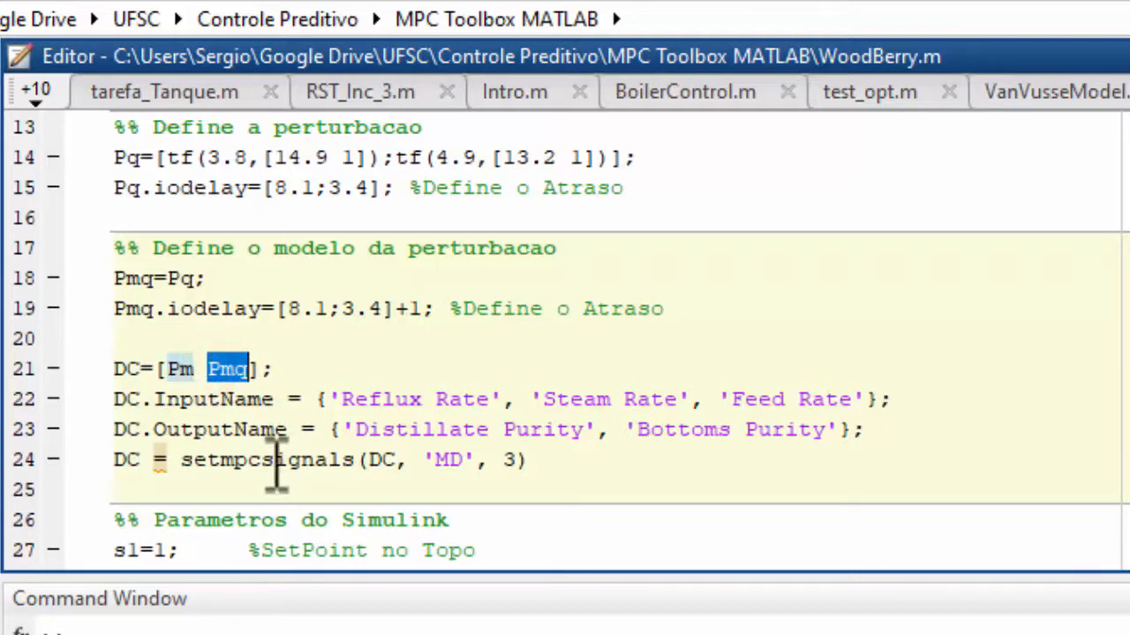
double_click(142, 369)
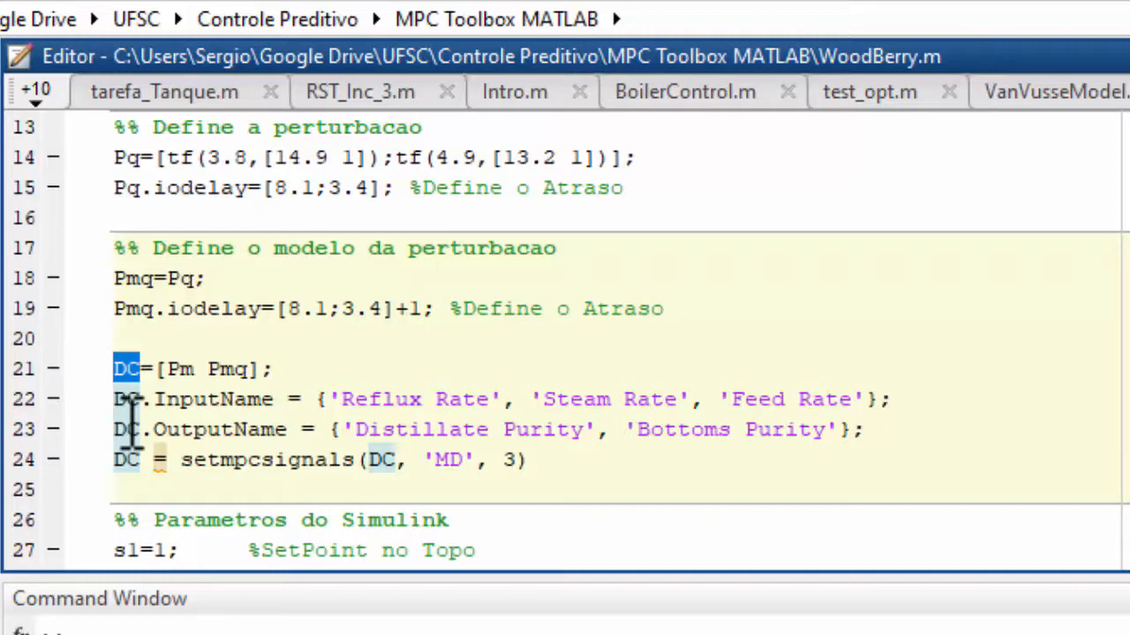
click(159, 368)
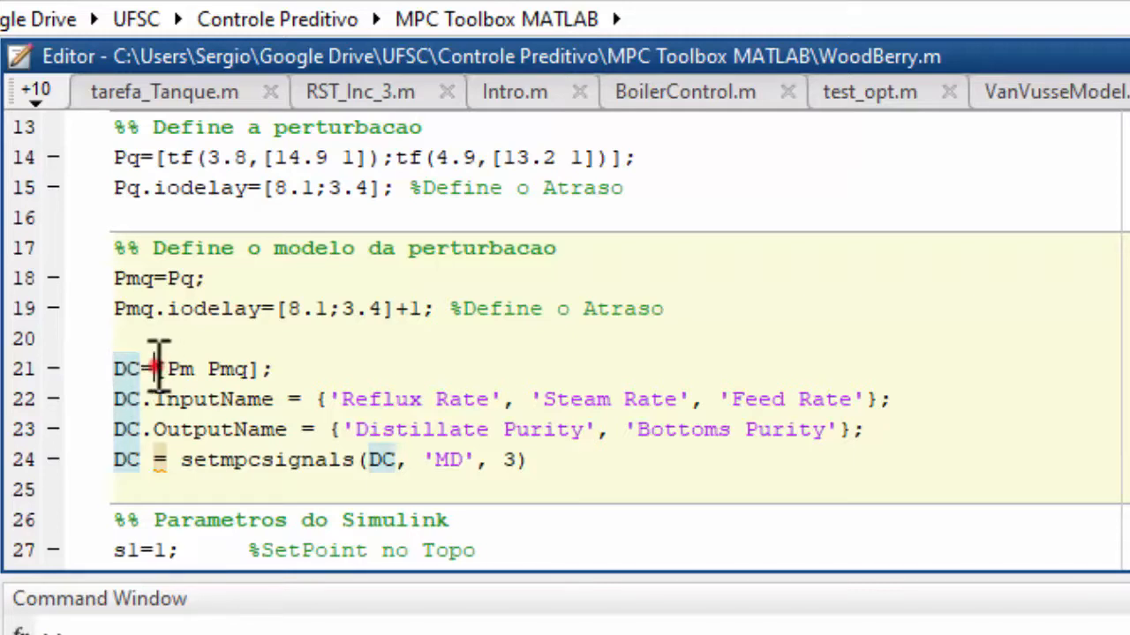
click(133, 366)
drag(115, 369, 256, 366)
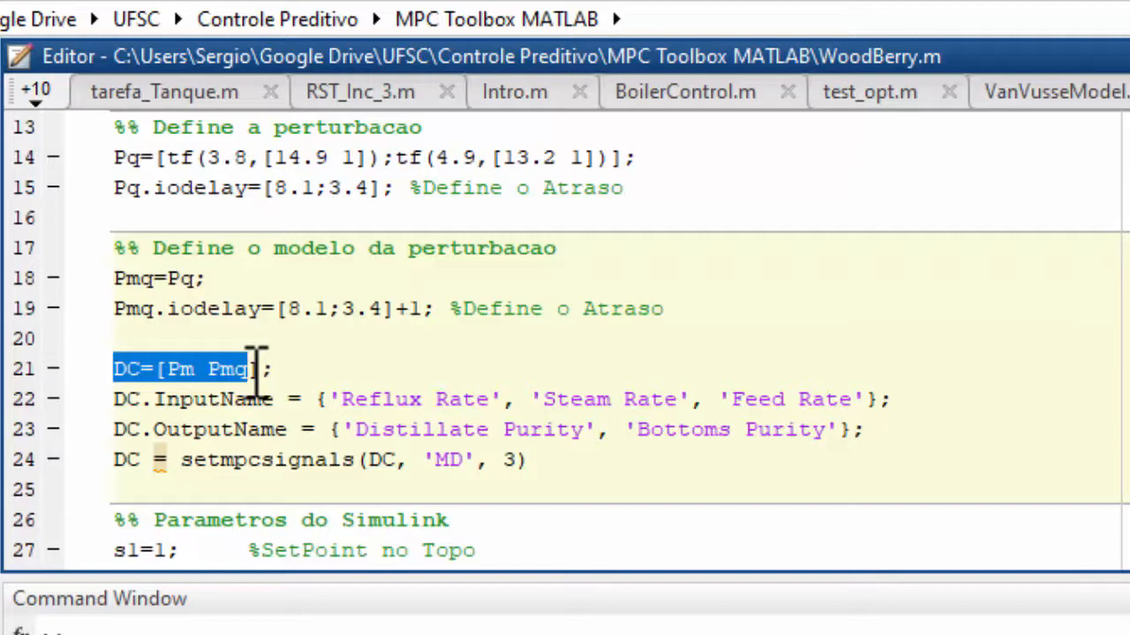
click(327, 343)
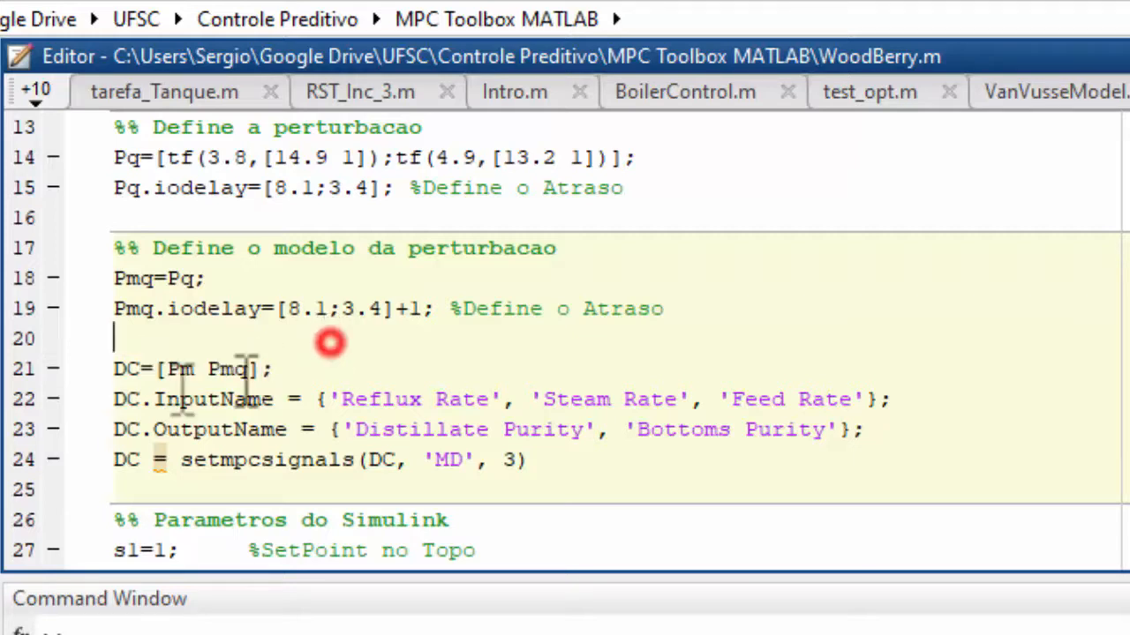
drag(115, 369, 141, 369)
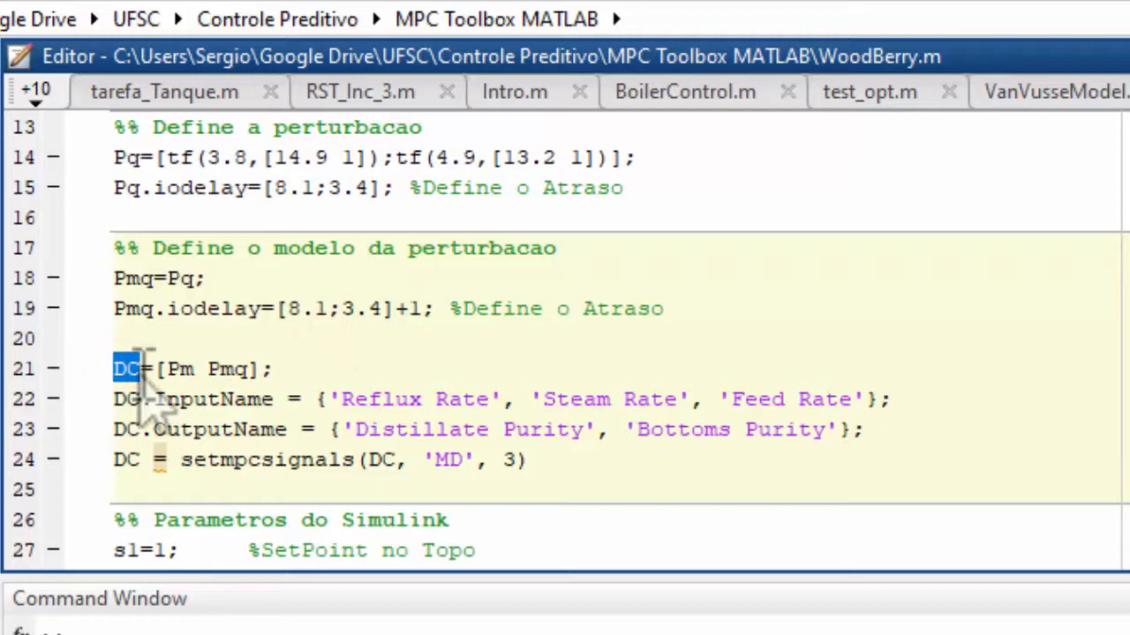
Examine the DC.InputName line and the reflux, steam and feed rate names assigned to the inputs
click(117, 400)
drag(122, 400, 223, 404)
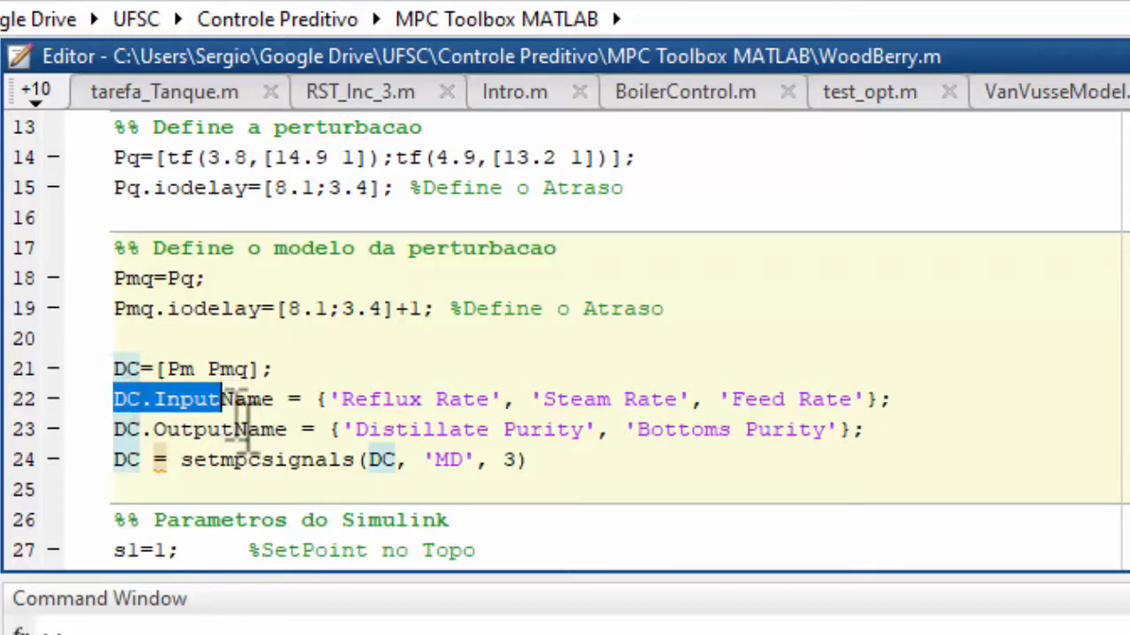
click(313, 402)
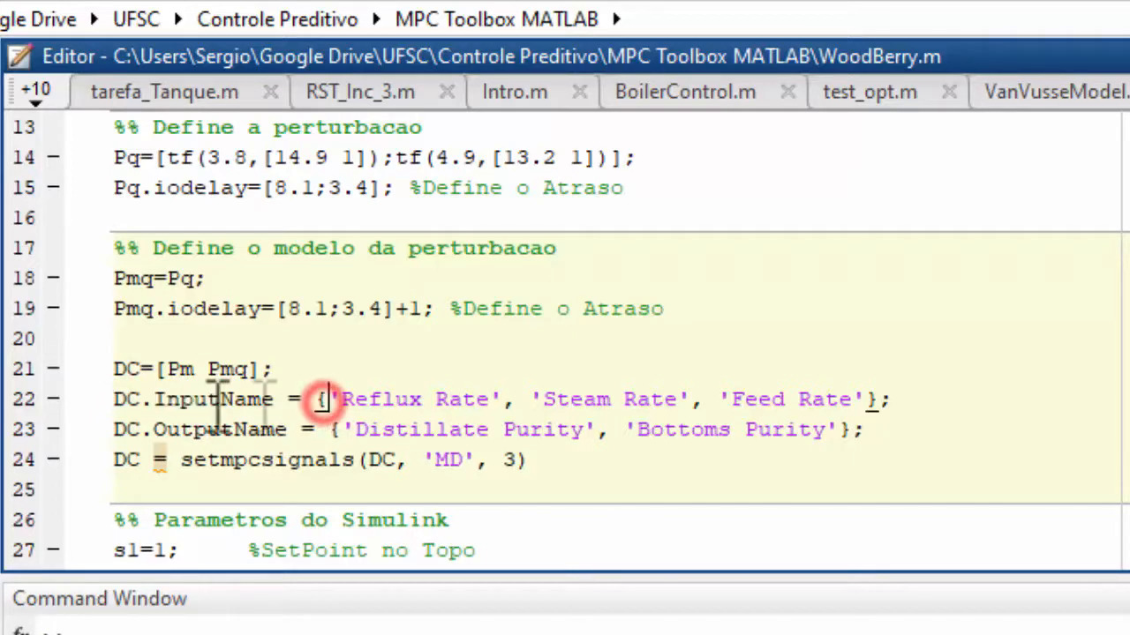
click(152, 399)
drag(152, 399, 270, 399)
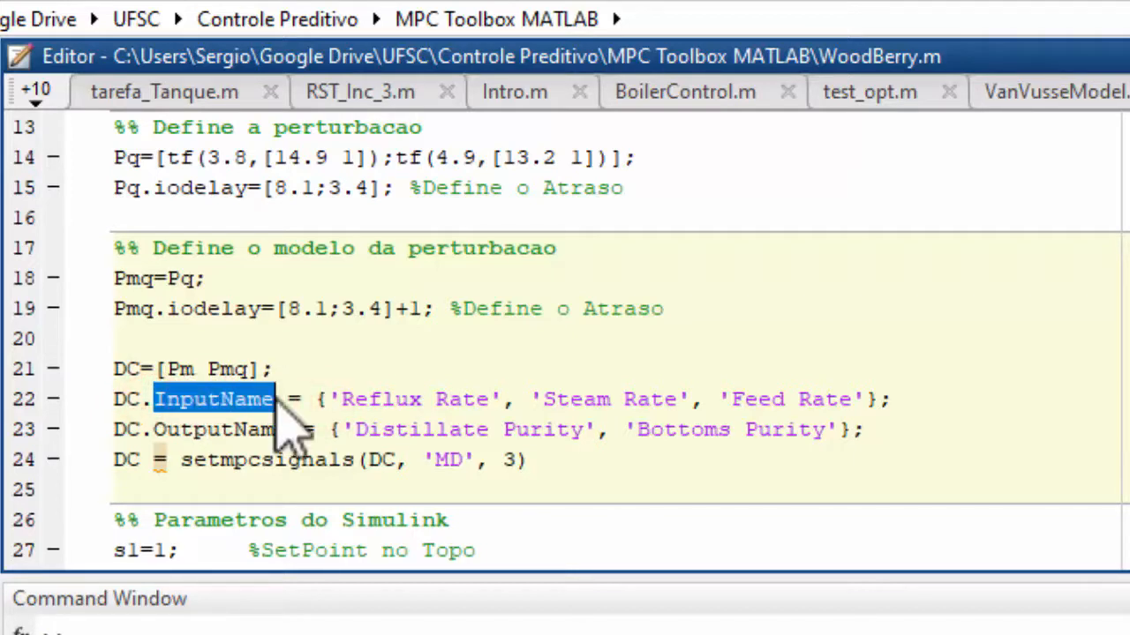
click(348, 399)
drag(348, 399, 652, 399)
click(557, 397)
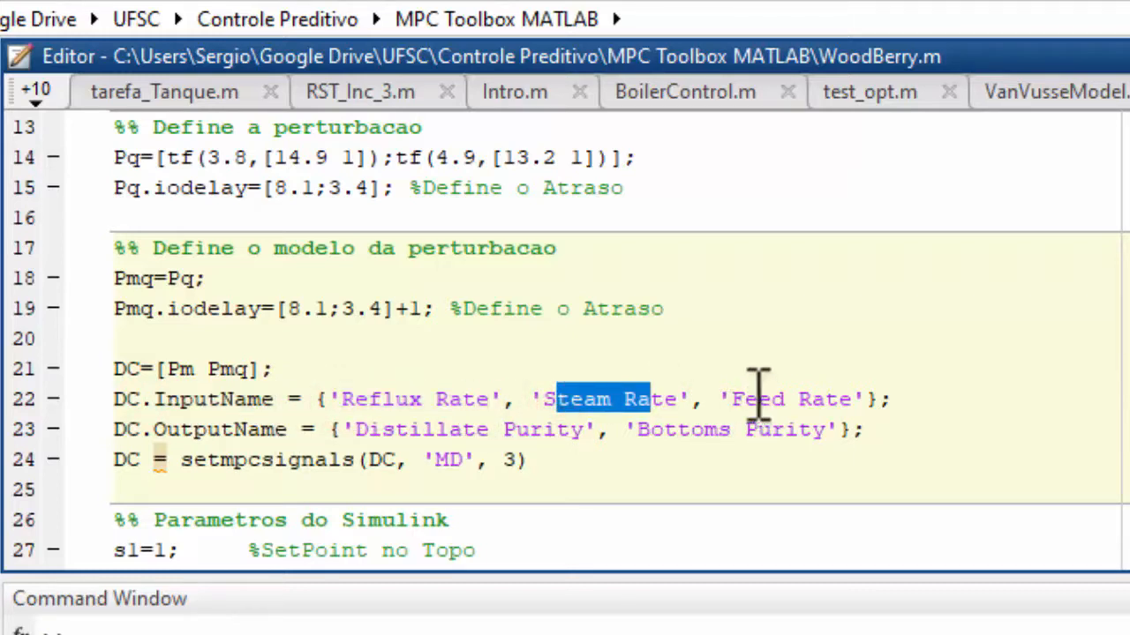
drag(744, 399, 838, 399)
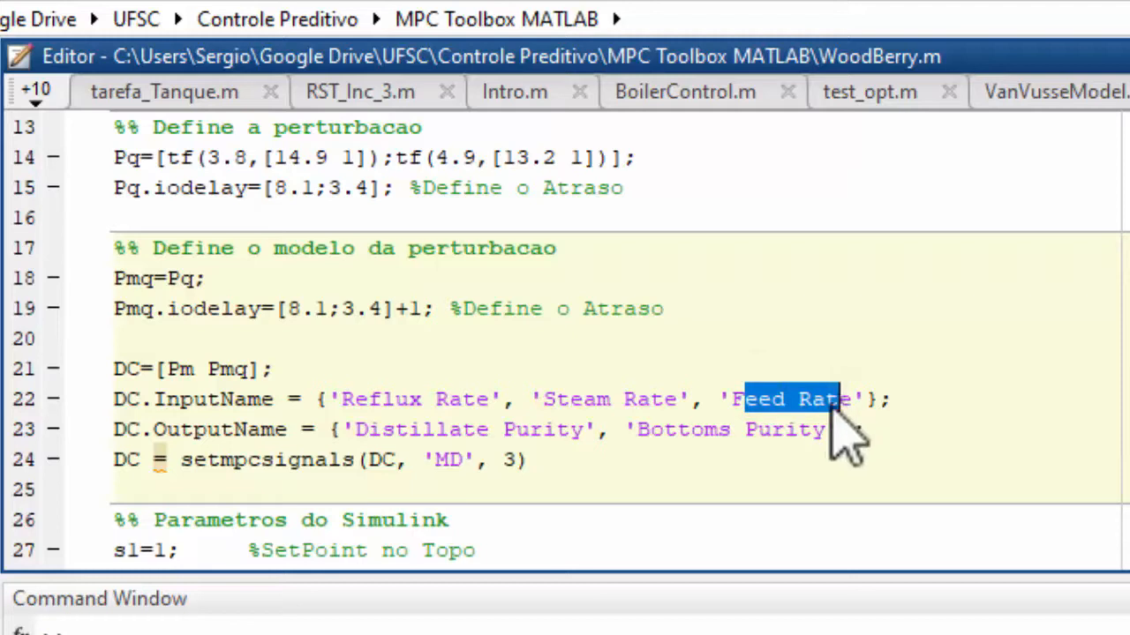
click(164, 455)
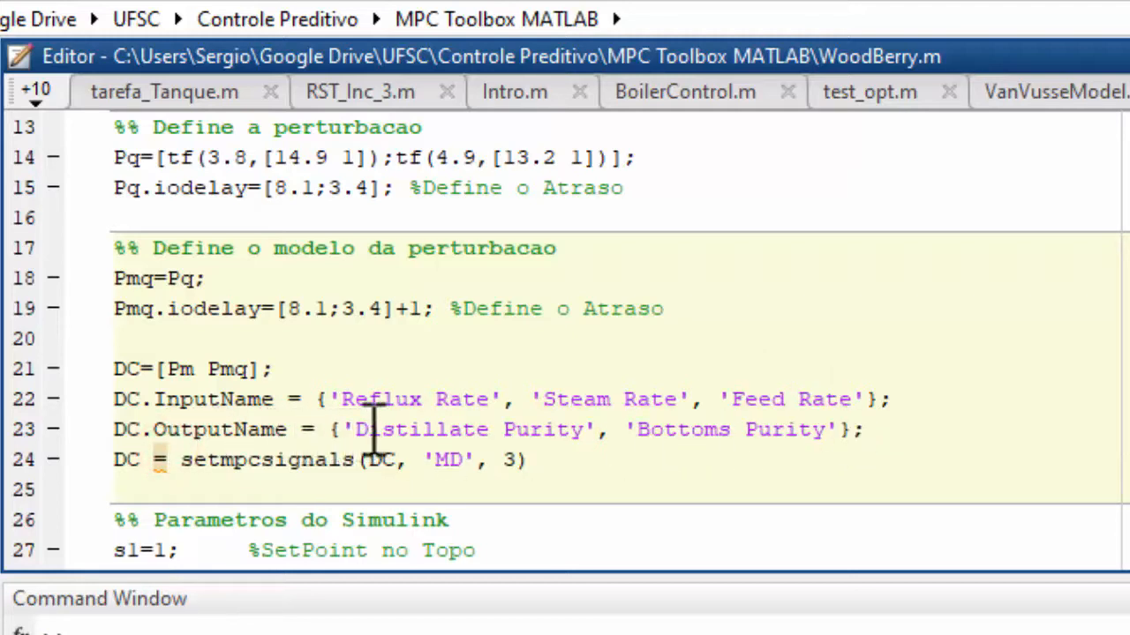
Examine the DC.OutputName line and the distillate purity and bottoms purity names assigned to the outputs
drag(369, 429, 597, 431)
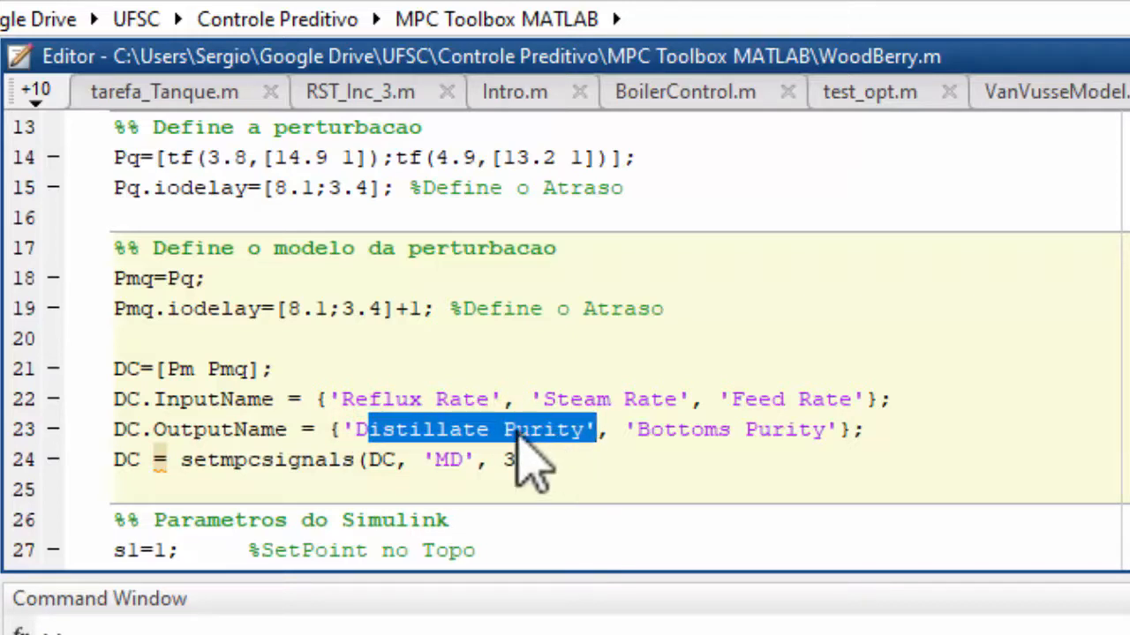
click(628, 430)
drag(643, 433, 829, 433)
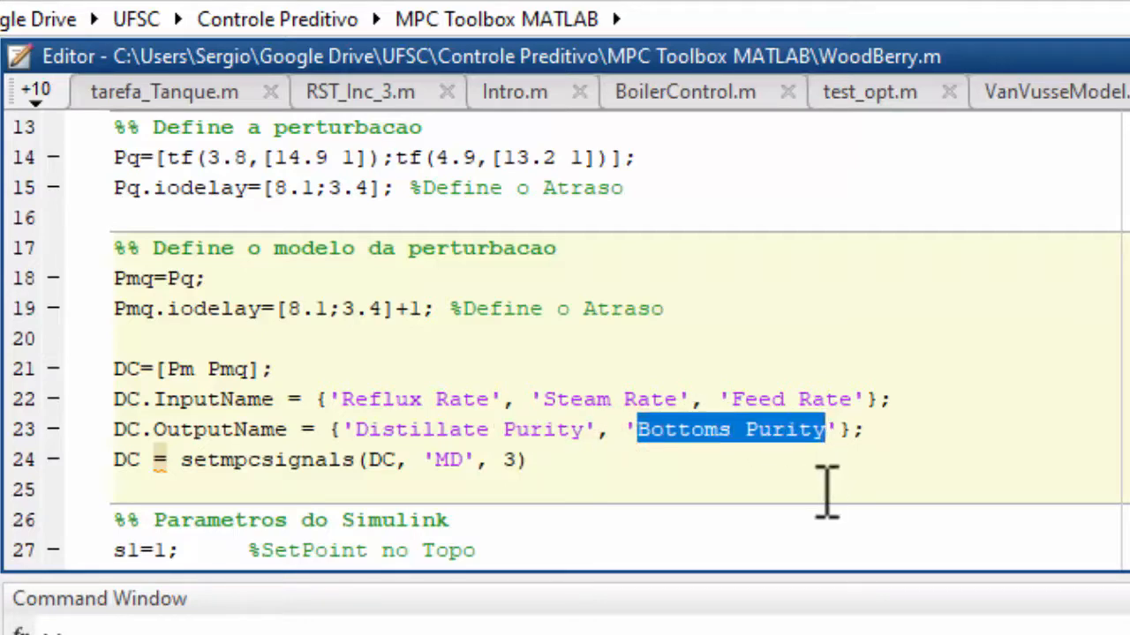
Examine the Simulink parameters section, covering the top setpoint s1, the bottom setpoint s2 and the disturbance step q
scroll(397, 459, down, 1)
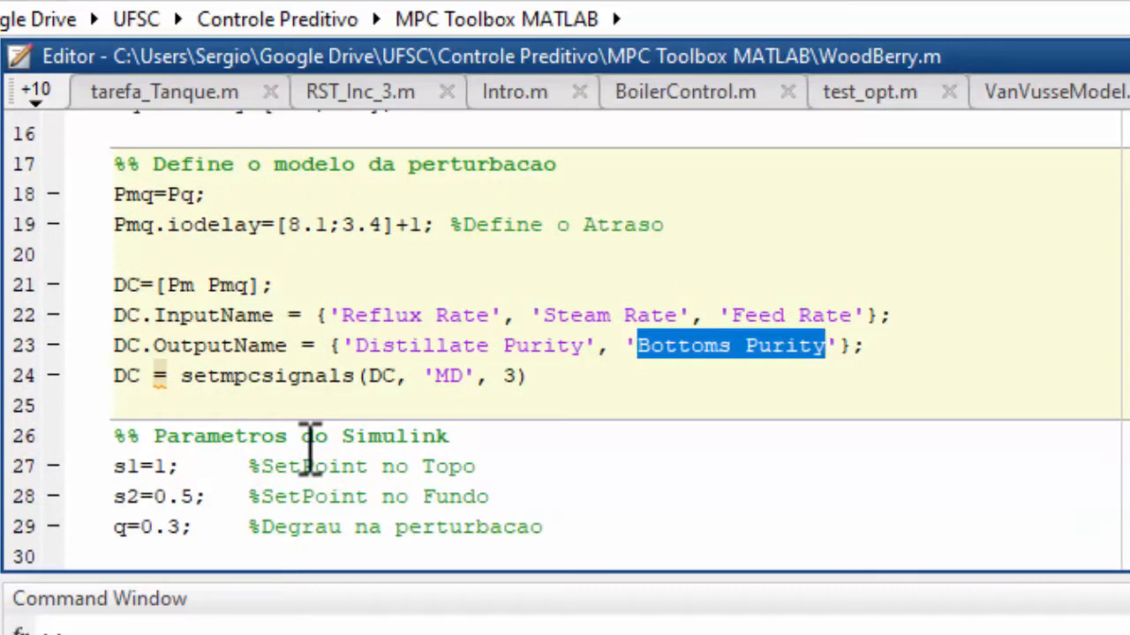
click(158, 437)
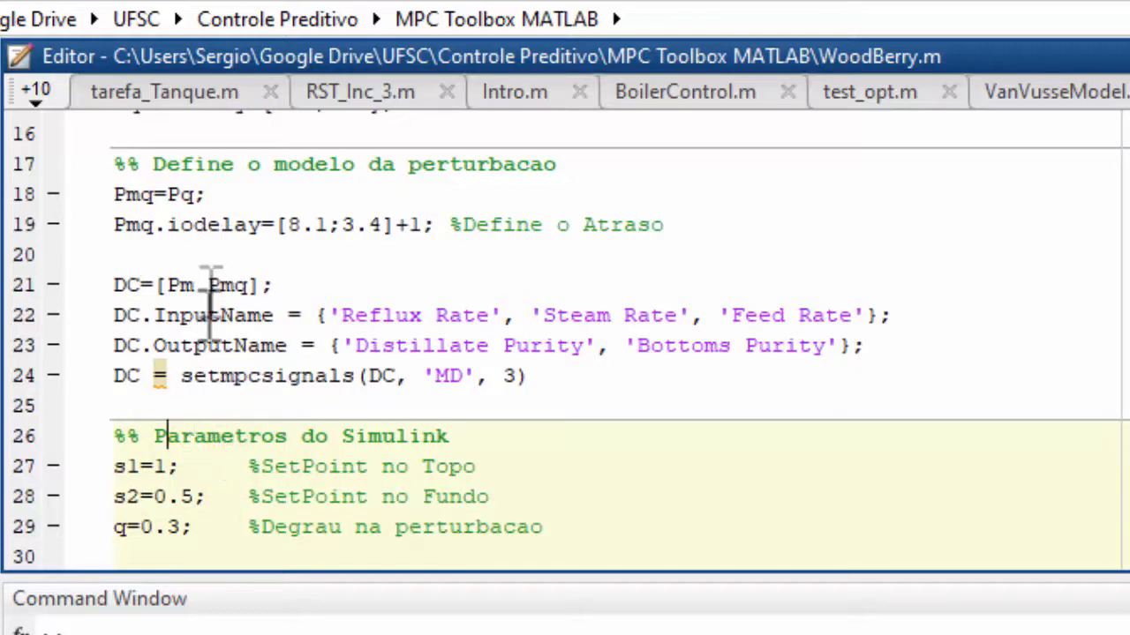
click(126, 466)
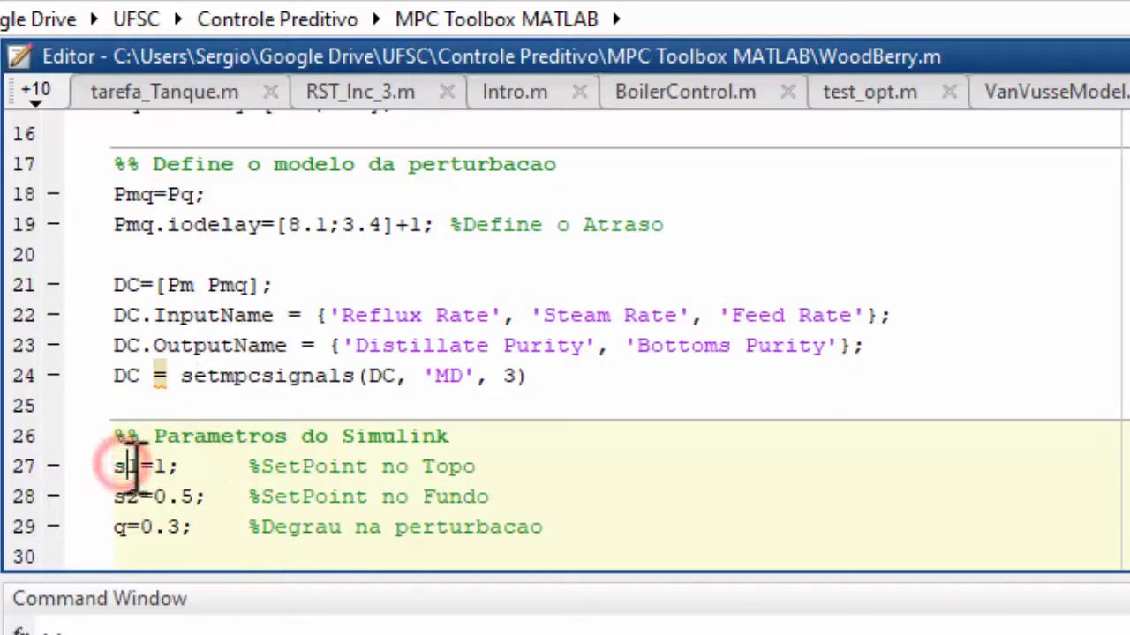
double_click(432, 470)
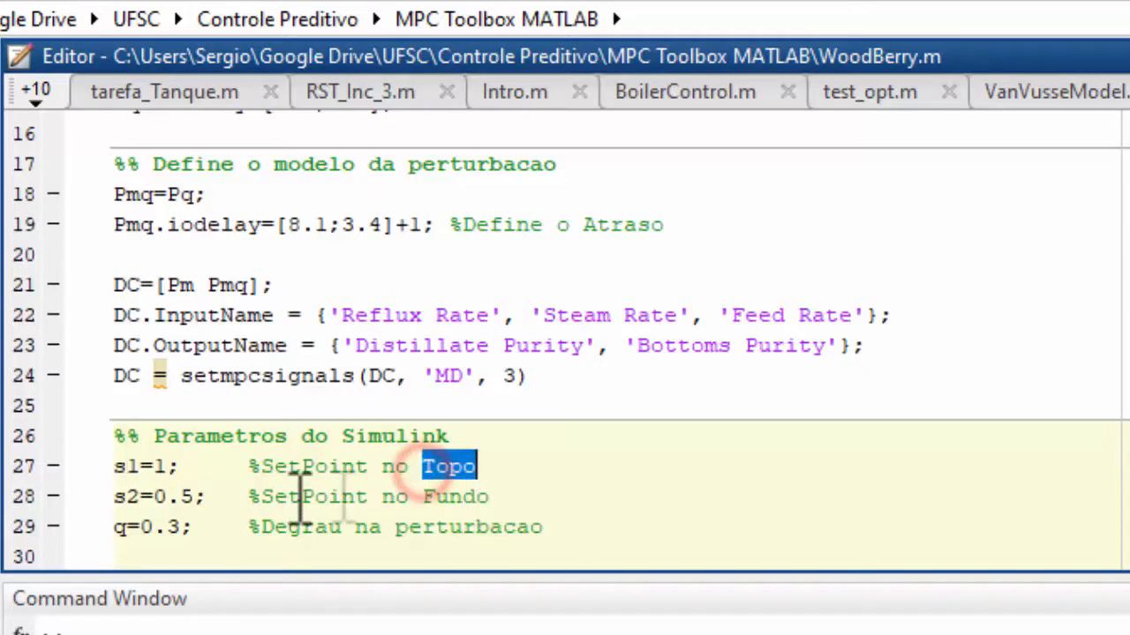
click(114, 496)
double_click(442, 497)
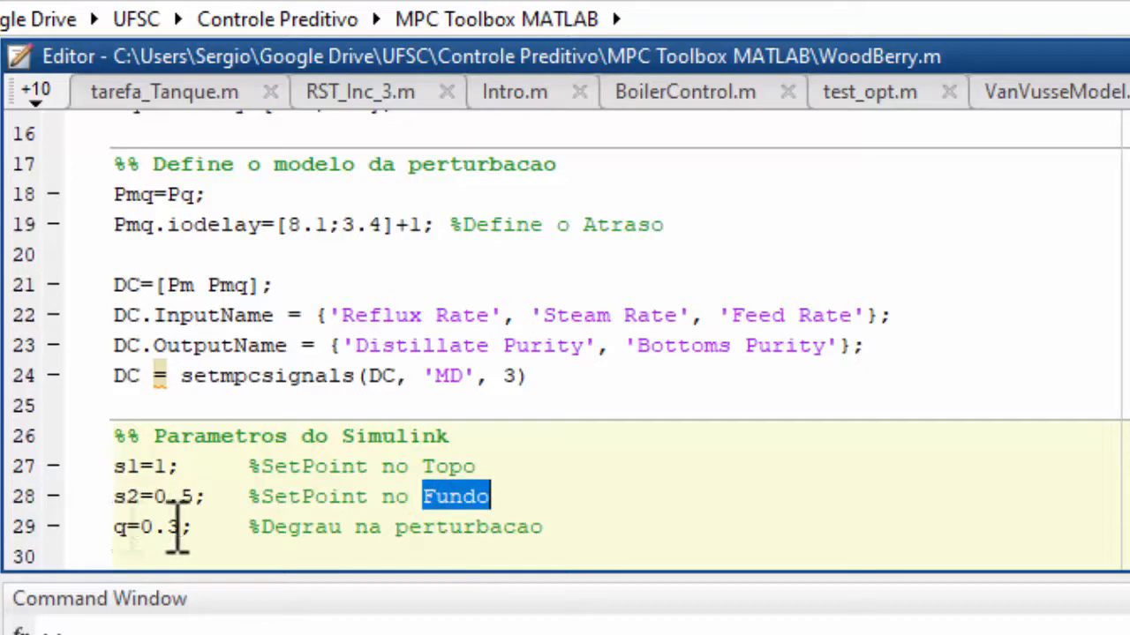
drag(397, 530, 605, 535)
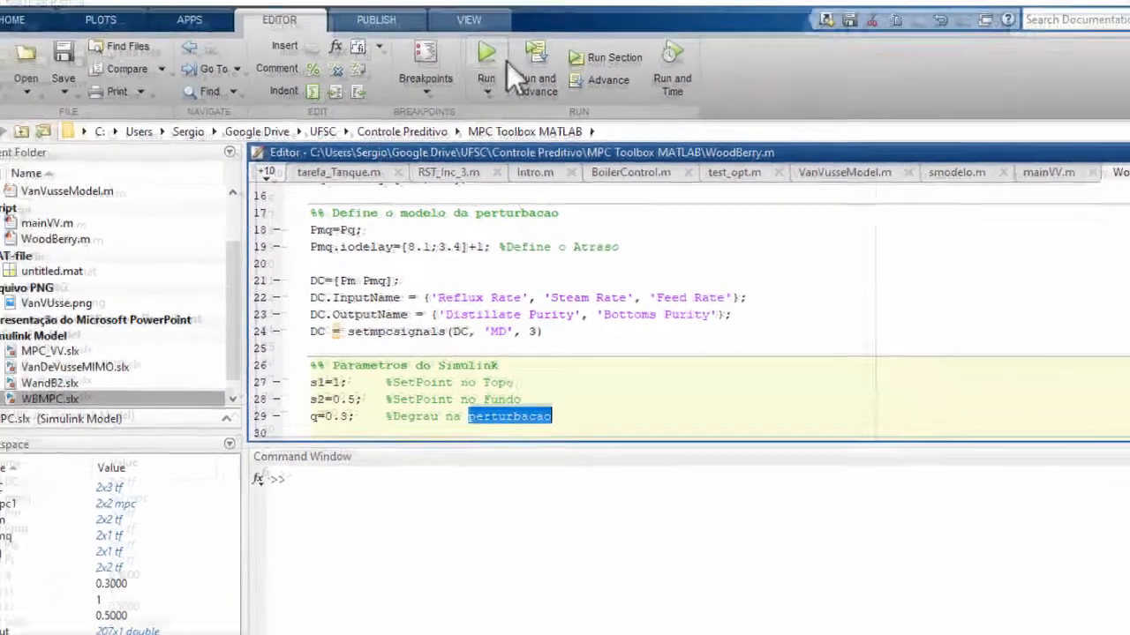
Run the WoodBerry.m script and locate the start of the DC model in its command output
click(504, 68)
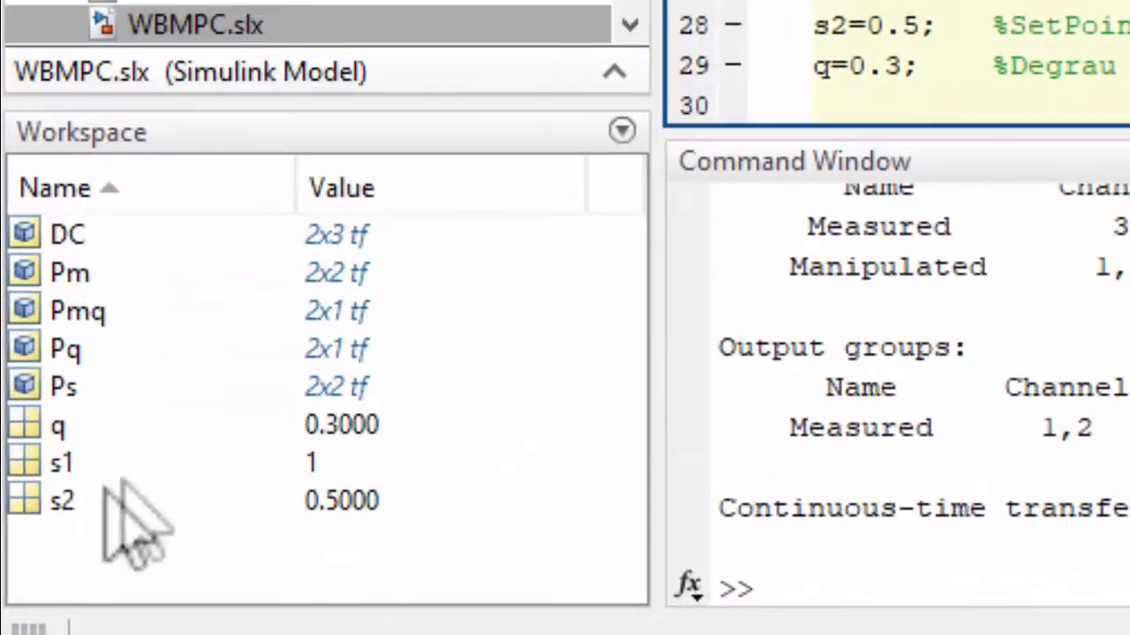
click(970, 347)
scroll(1089, 391, up, 6)
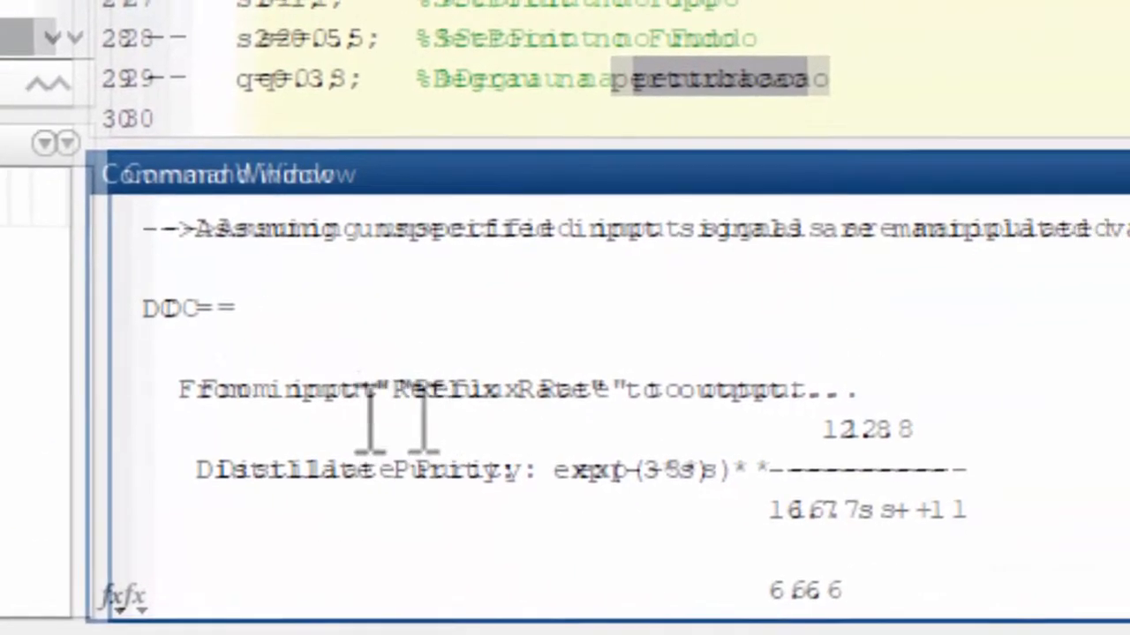
click(173, 318)
drag(178, 307, 134, 316)
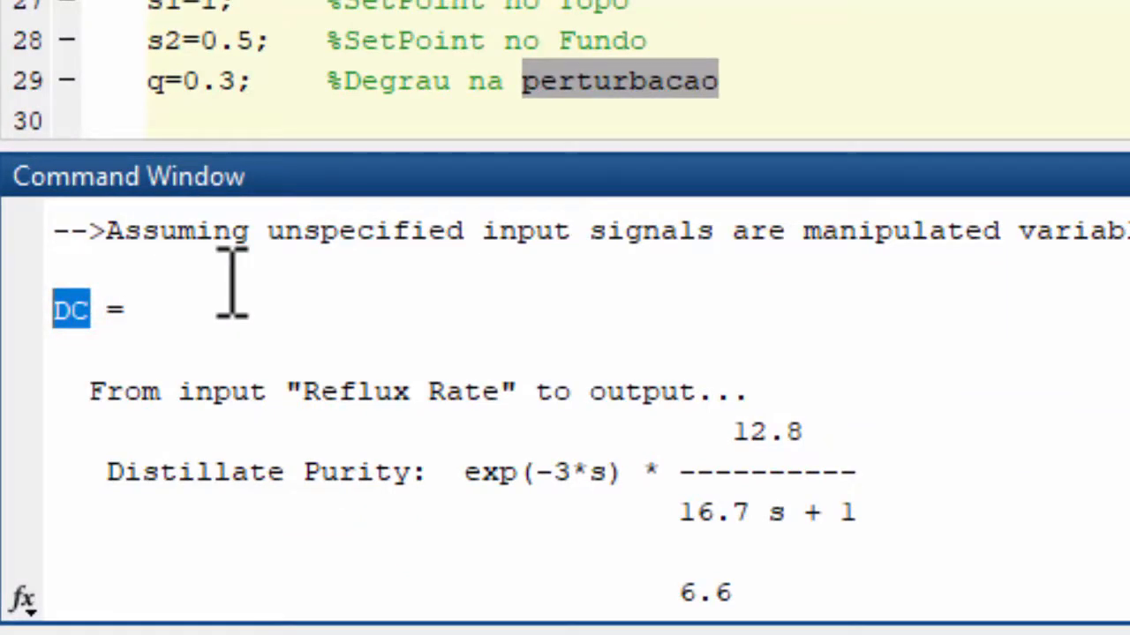
Examine the DC transfer functions from the Reflux Rate input to the distillate purity and bottoms purity outputs
drag(303, 391, 503, 391)
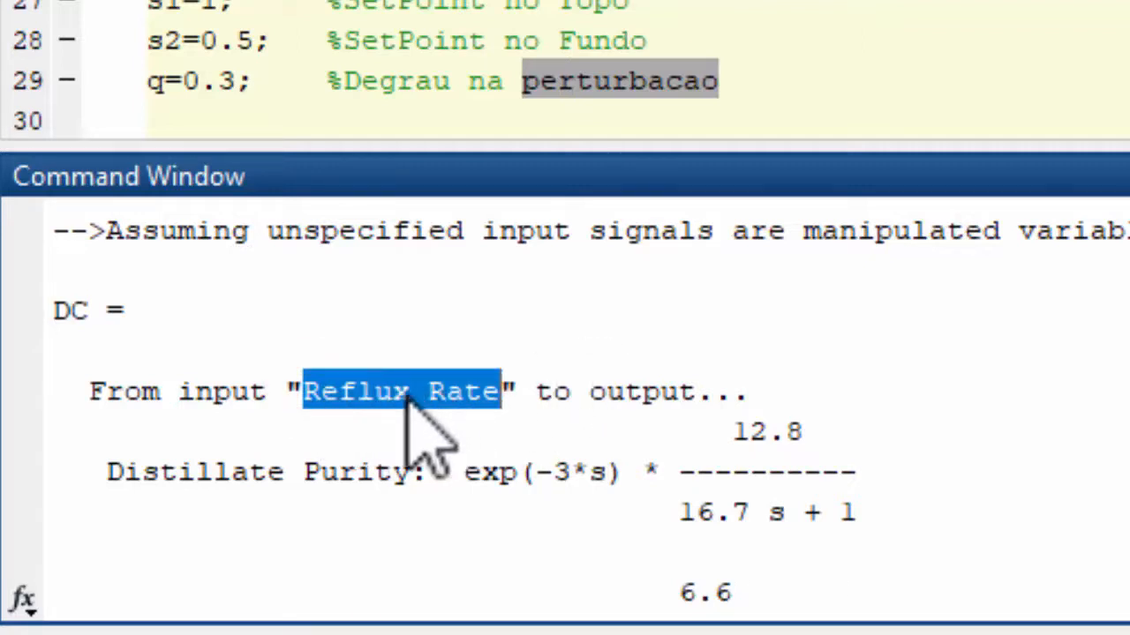
scroll(565, 402, down, 3)
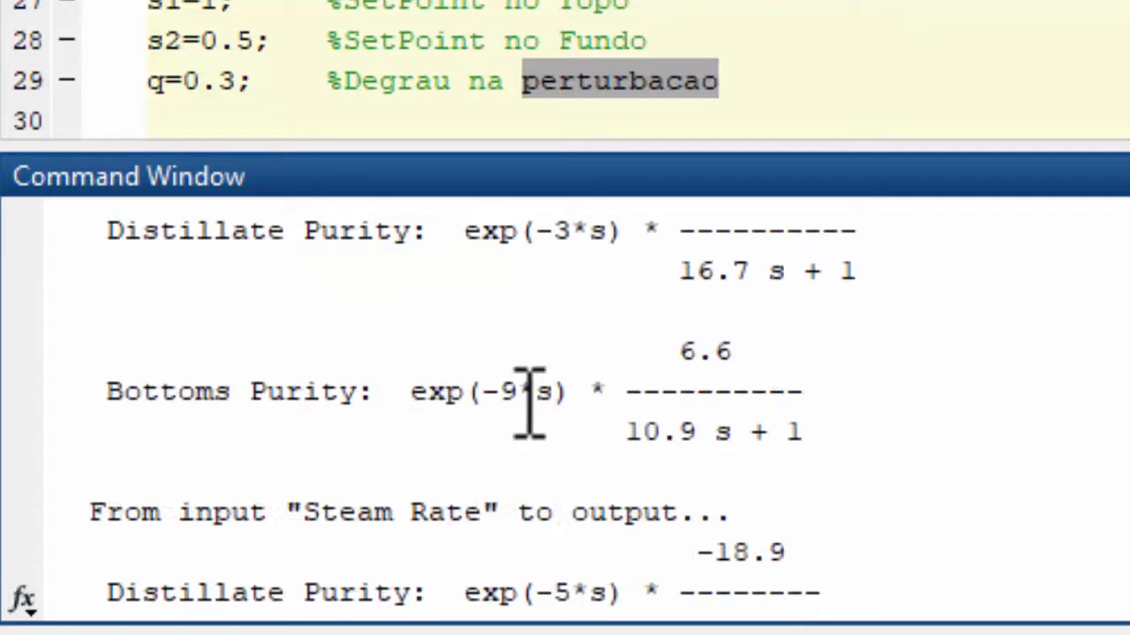
scroll(459, 397, up, 2)
drag(316, 360, 219, 361)
drag(127, 362, 92, 362)
drag(212, 535, 107, 523)
drag(105, 520, 113, 523)
drag(144, 349, 300, 362)
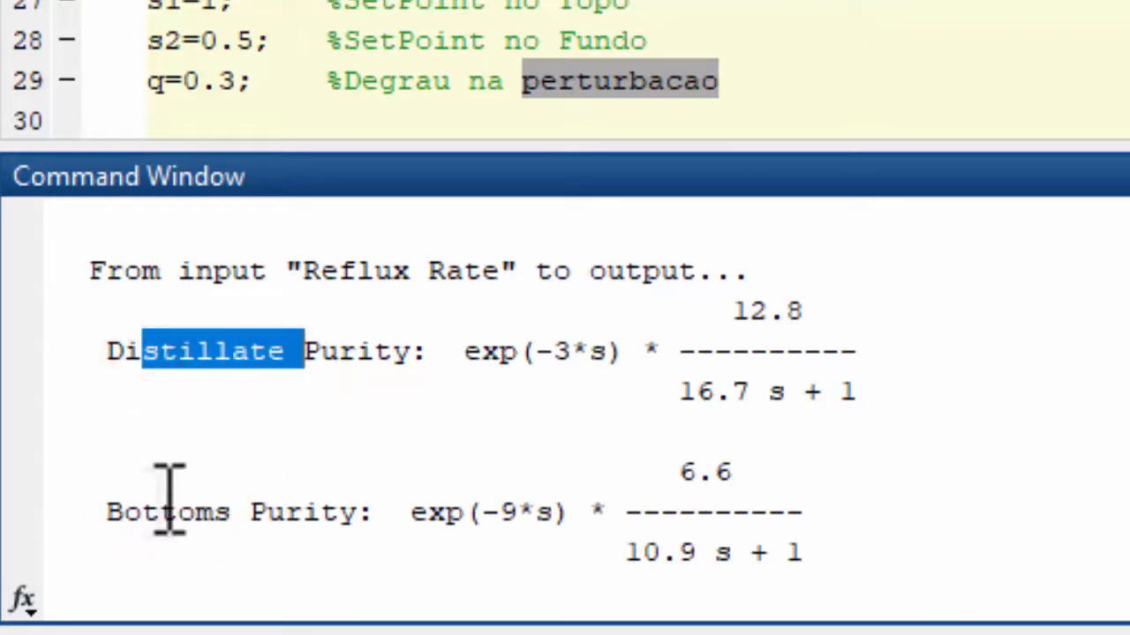
drag(140, 512, 298, 512)
Examine the remaining DC transfer functions from the Steam Rate and Feed Rate inputs to both purity outputs
scroll(449, 454, down, 2)
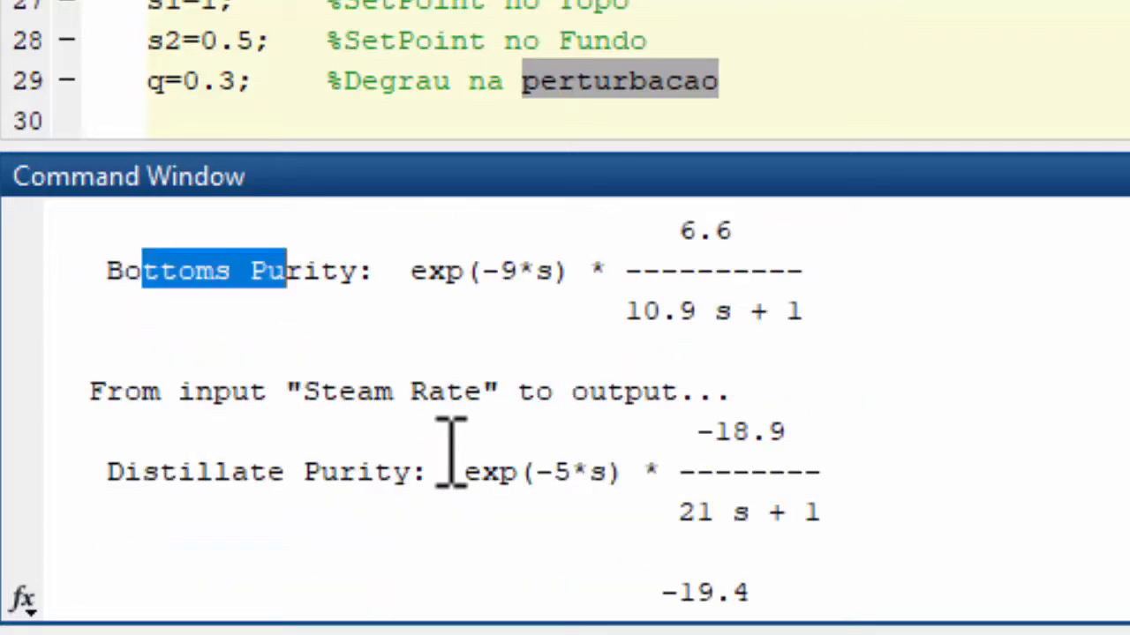
click(298, 468)
scroll(300, 467, down, 6)
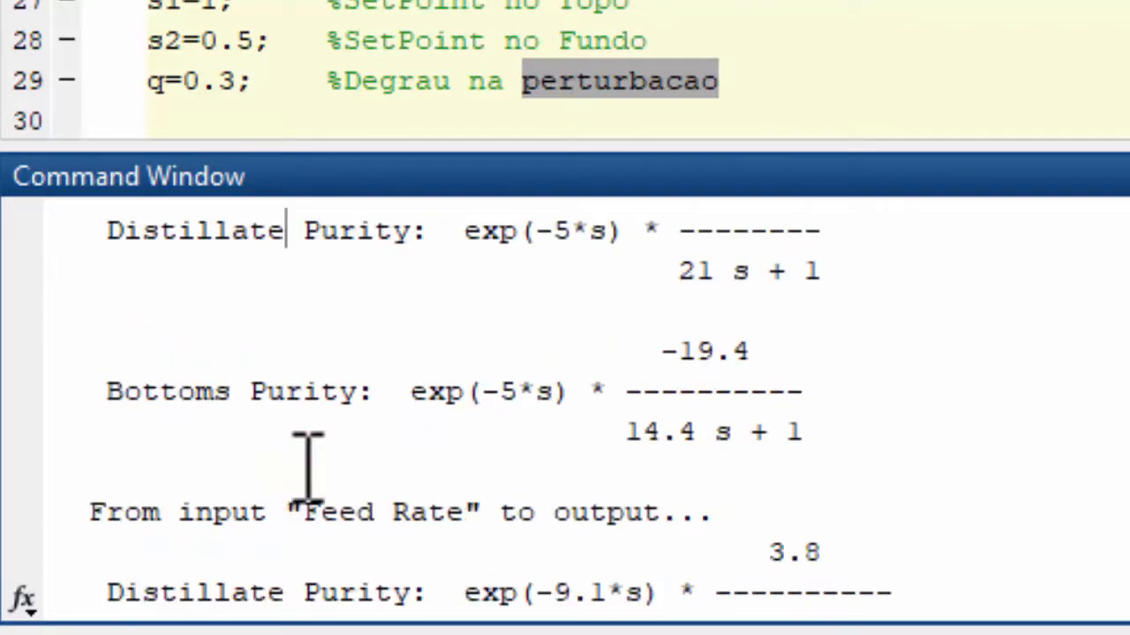
scroll(308, 468, down, 2)
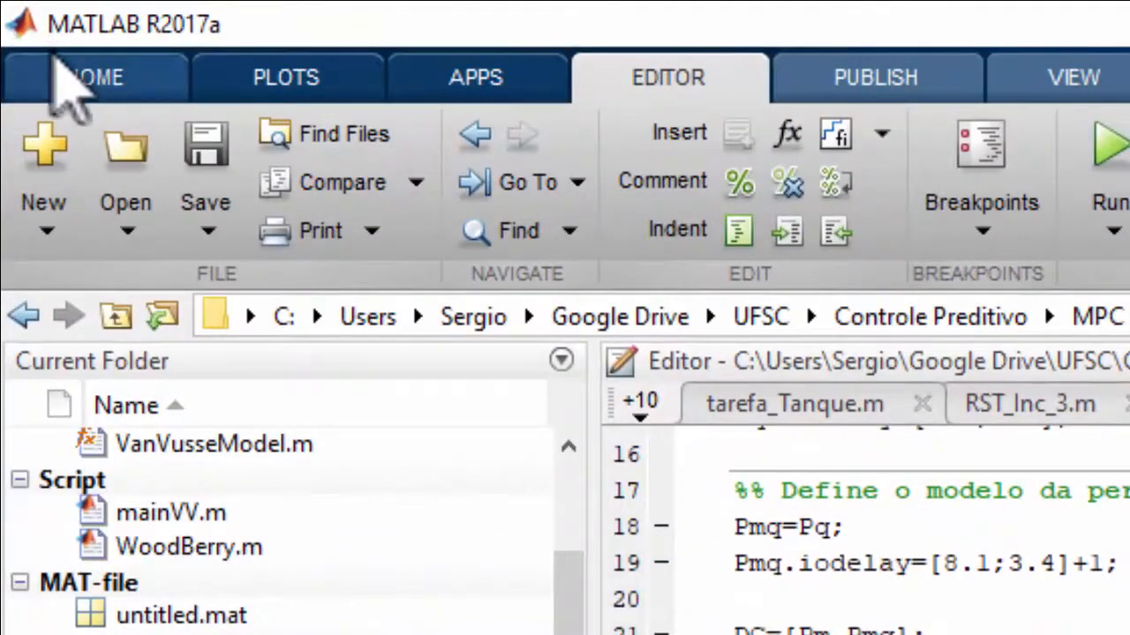
Start Simulink, create a blank model and open the Library Browser
click(53, 62)
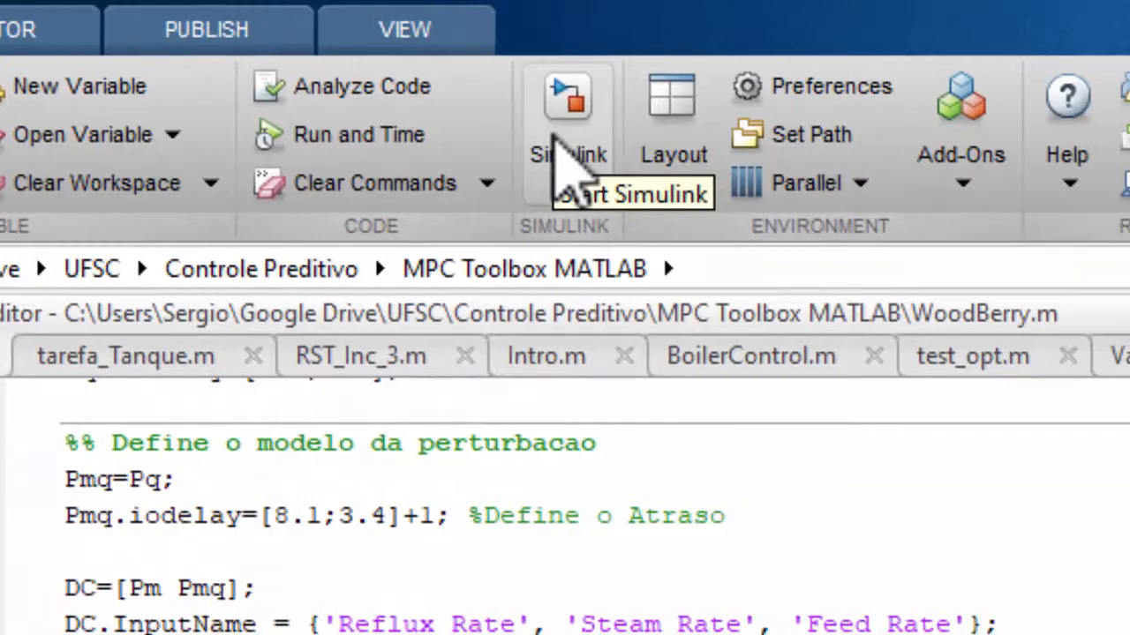
click(556, 138)
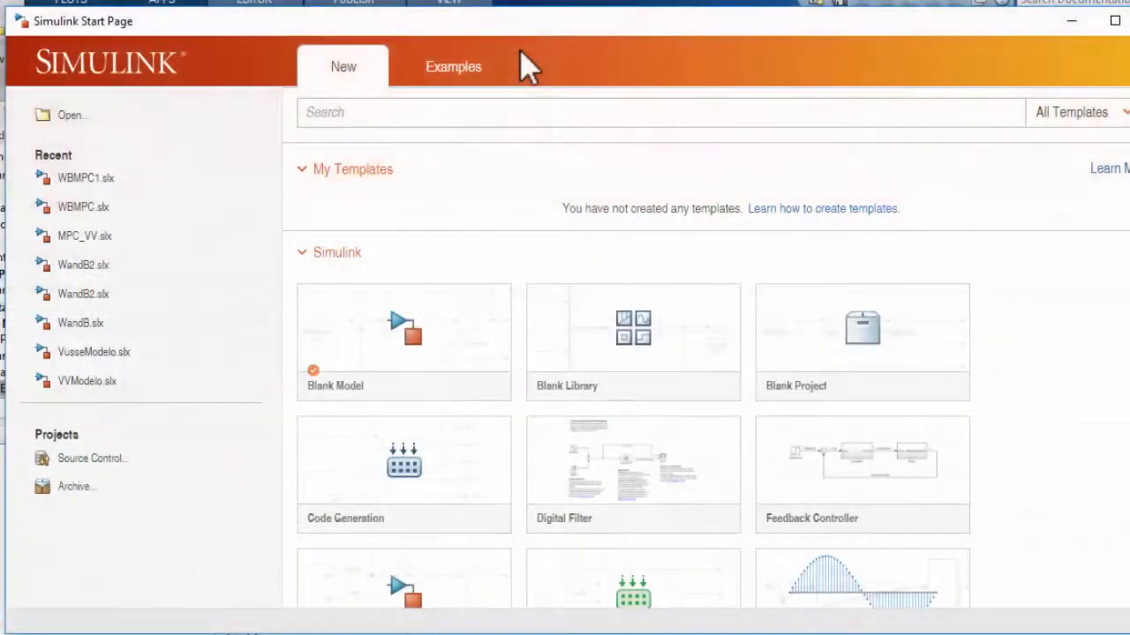
click(340, 340)
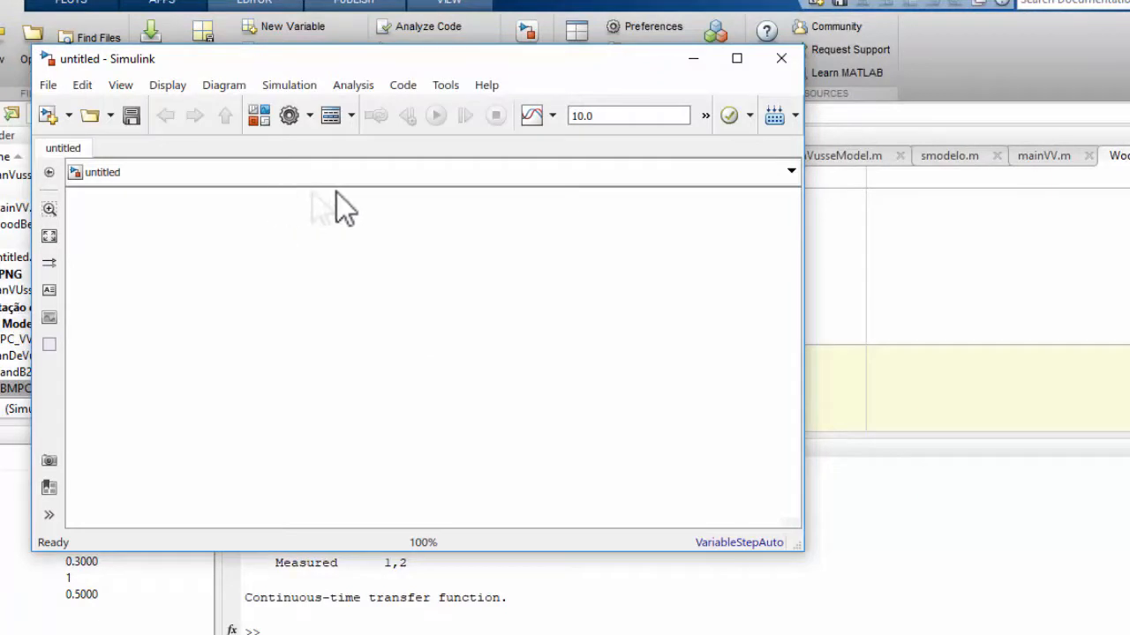
click(258, 118)
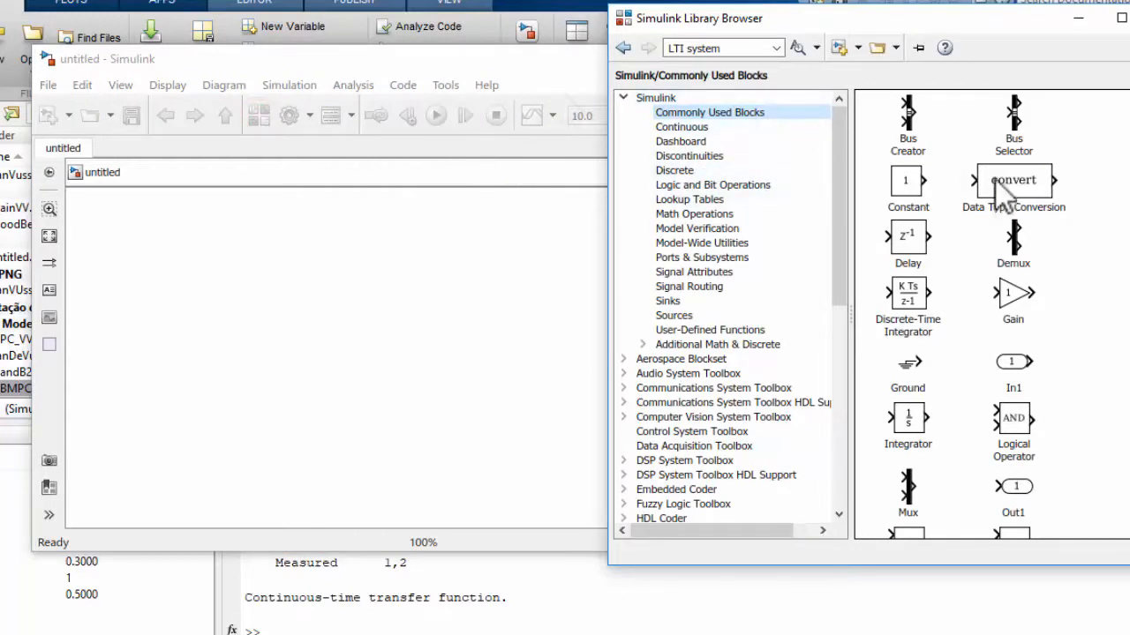
Add a Mux block from the Commonly Used Blocks library to the blank model
mouse_move(995, 190)
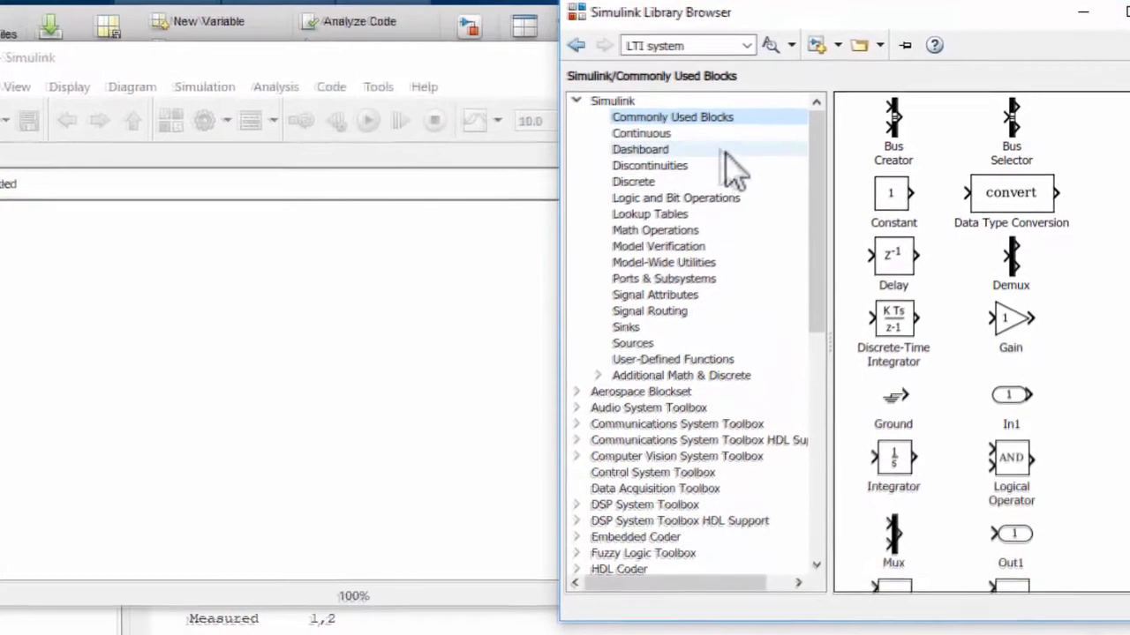
click(734, 117)
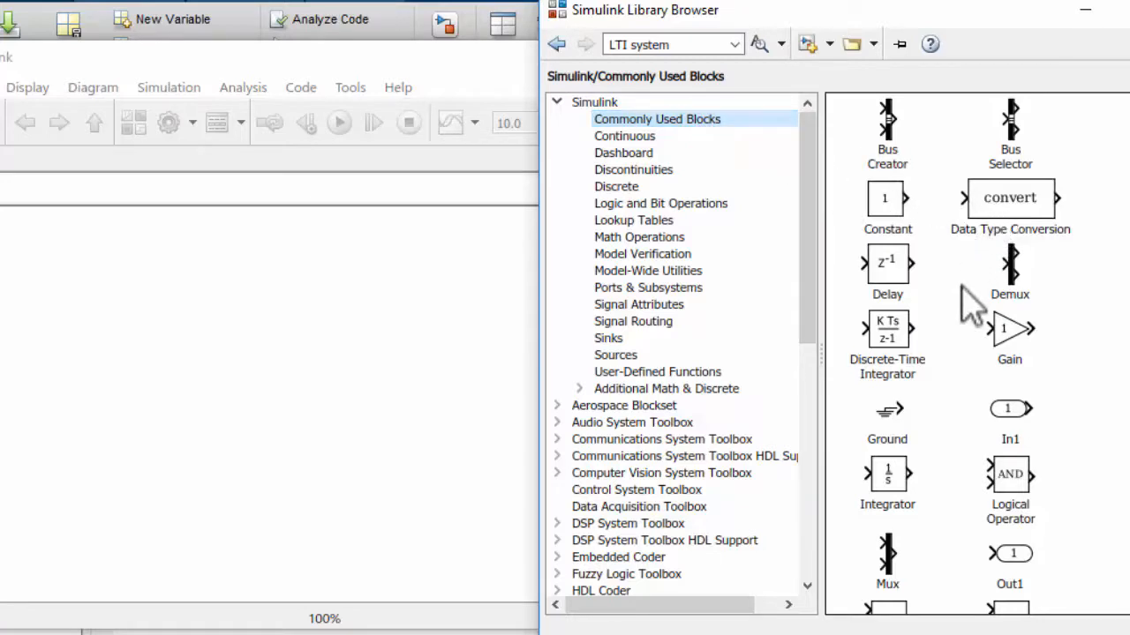
scroll(888, 497, down, 2)
drag(888, 495, 431, 481)
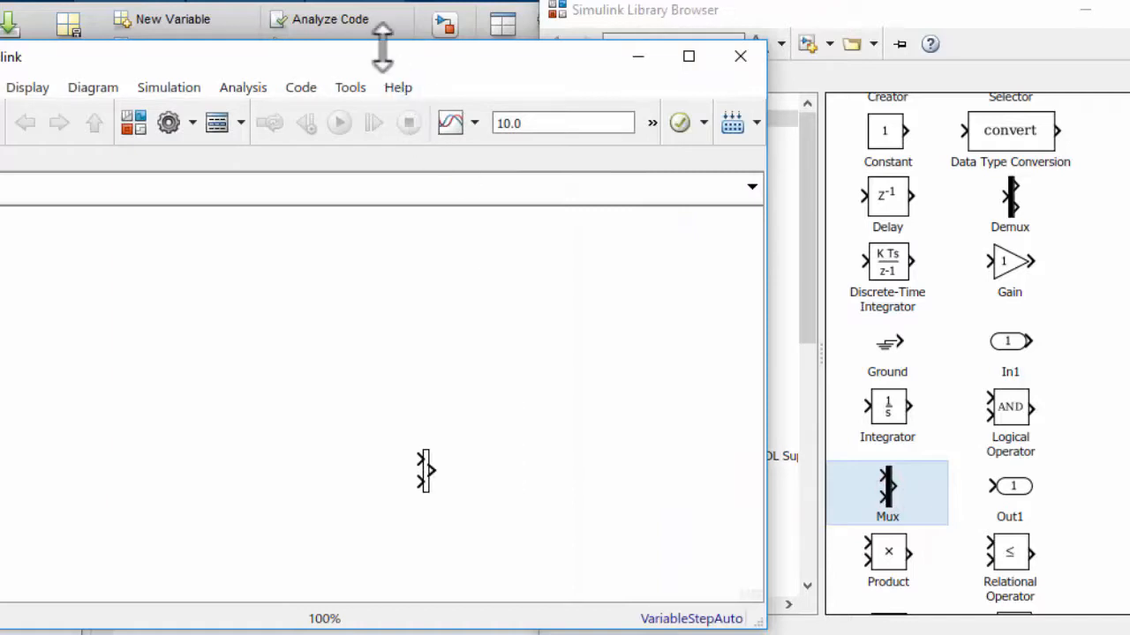
drag(372, 53, 310, 53)
Add a Scope block to the model above the Mux and a Sum block beside the Scope
click(1085, 327)
scroll(1084, 353, down, 3)
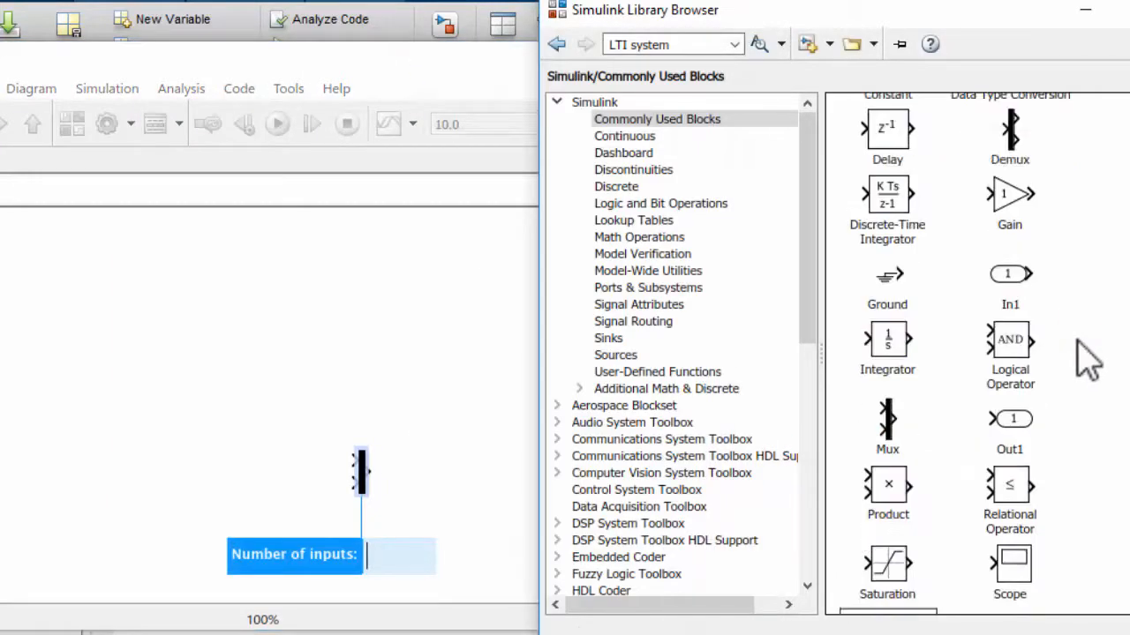
drag(1028, 445, 476, 334)
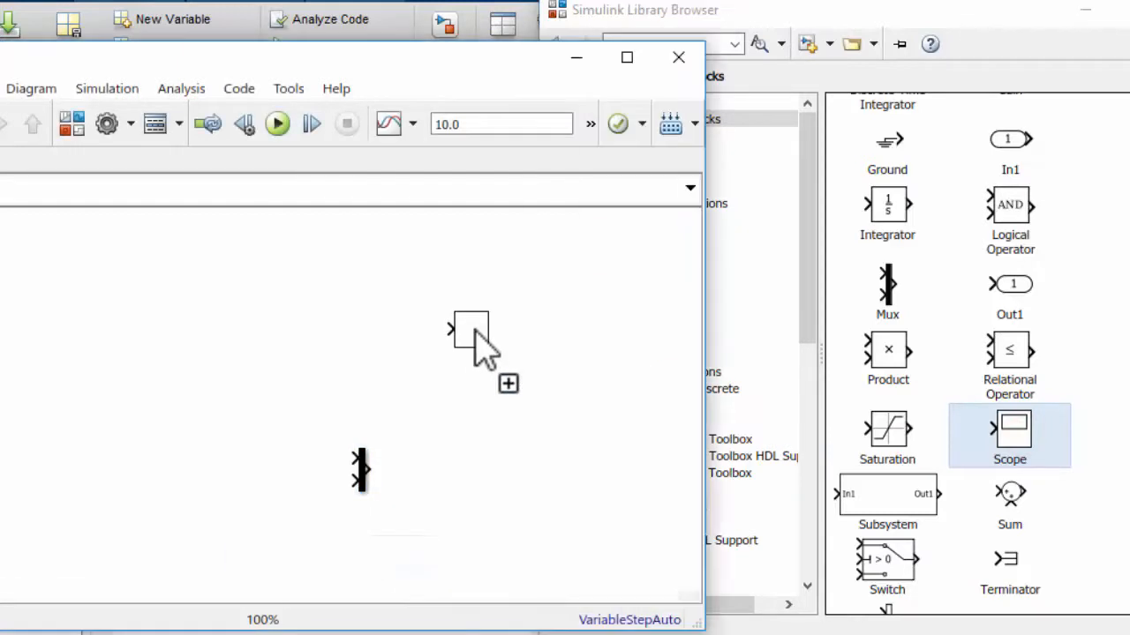
drag(1010, 494, 380, 328)
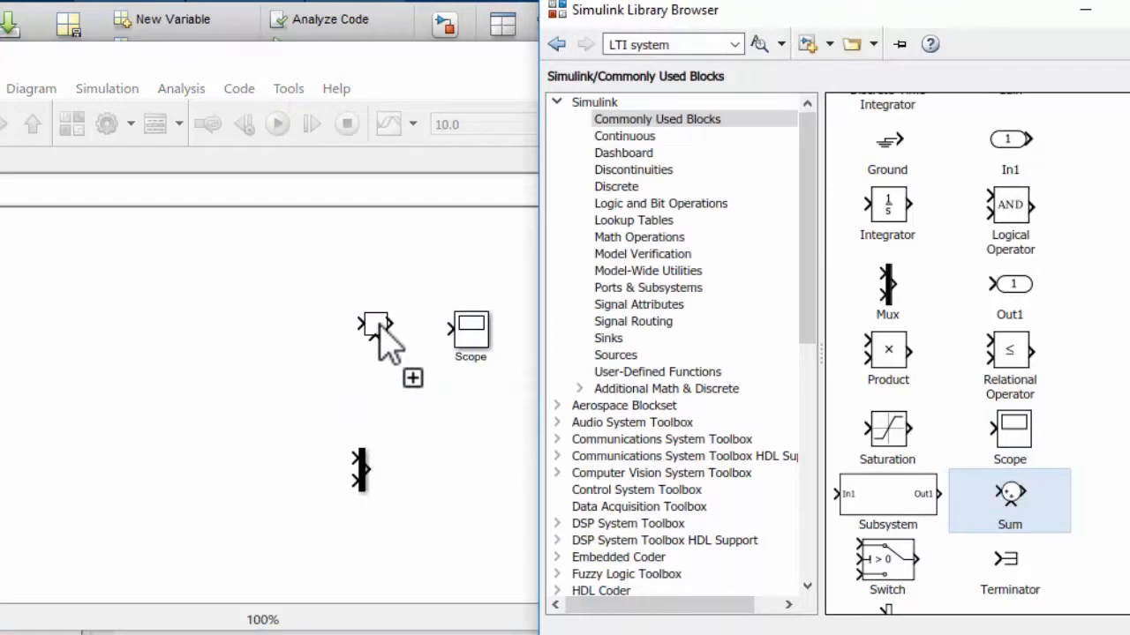
drag(381, 328, 379, 331)
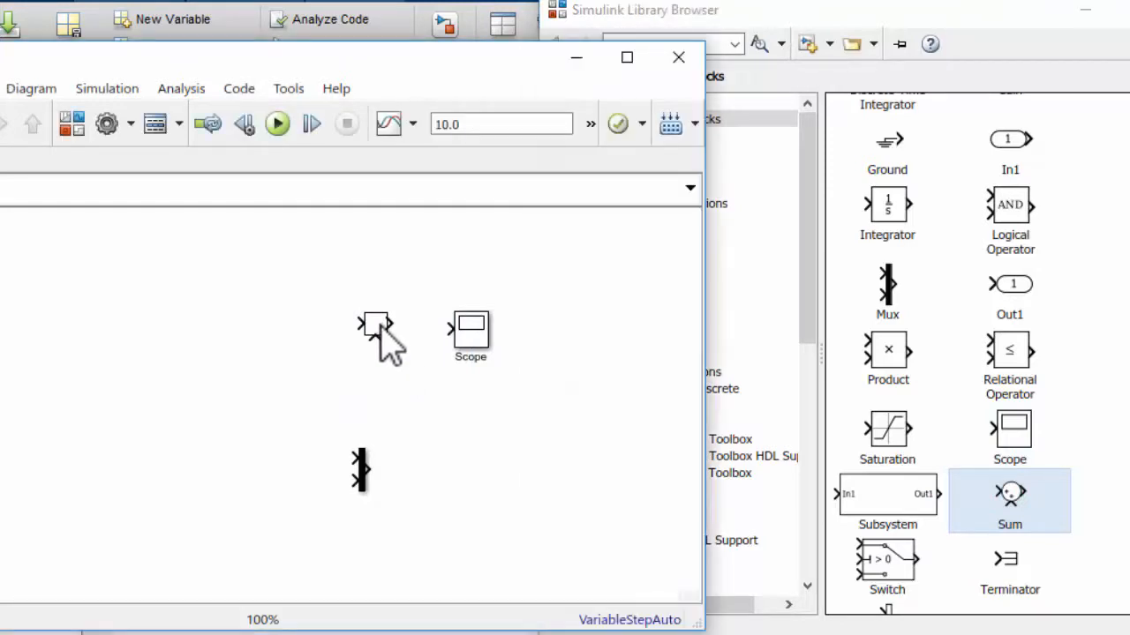
Add a Step block from the Sources library to the model, below the Scope
click(1085, 392)
scroll(1095, 409, down, 1)
scroll(1098, 409, up, 4)
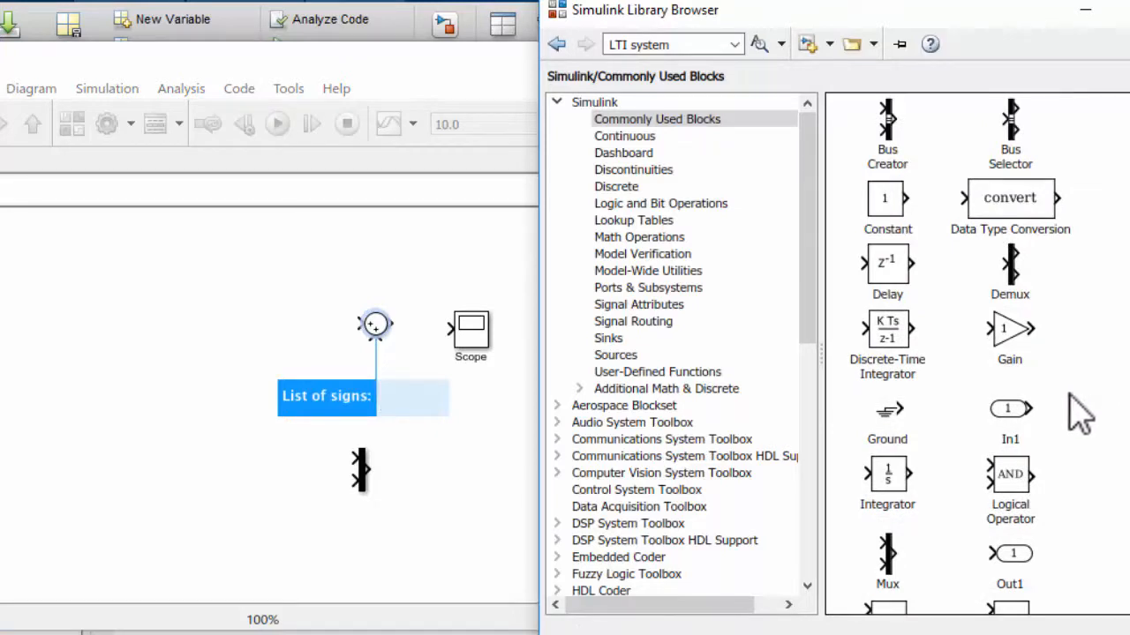
click(640, 355)
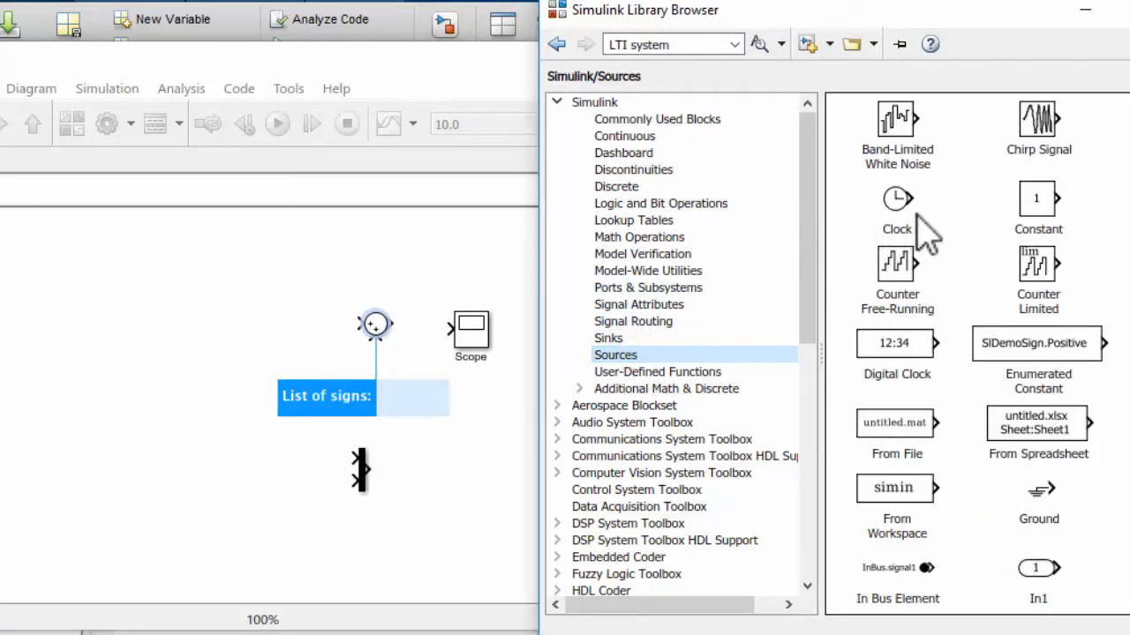
scroll(958, 283, down, 4)
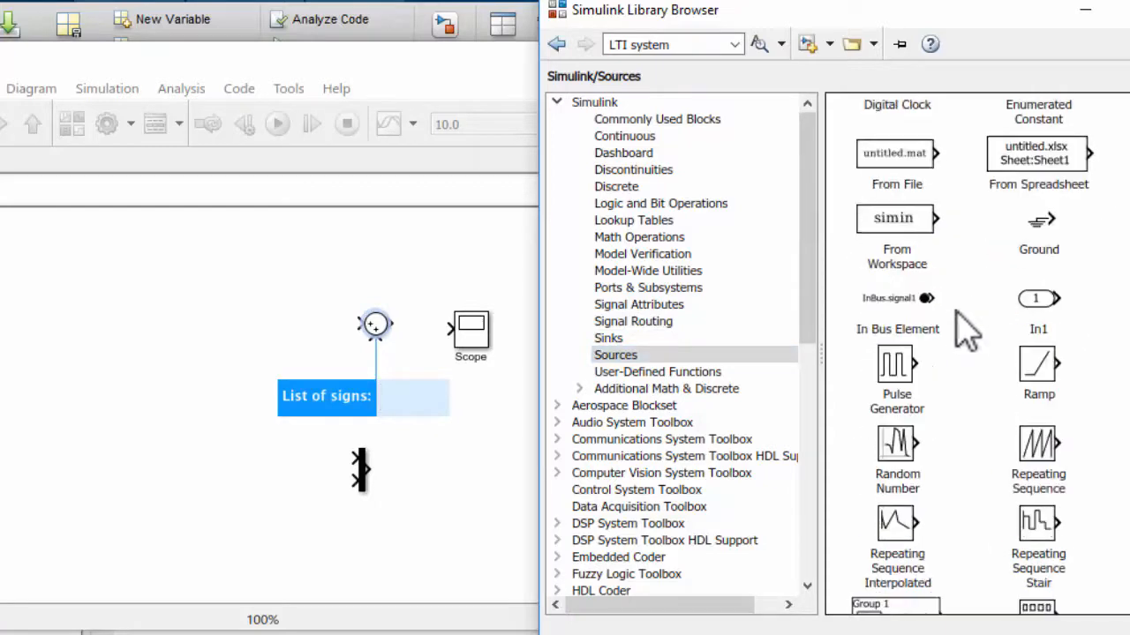
scroll(970, 340, down, 3)
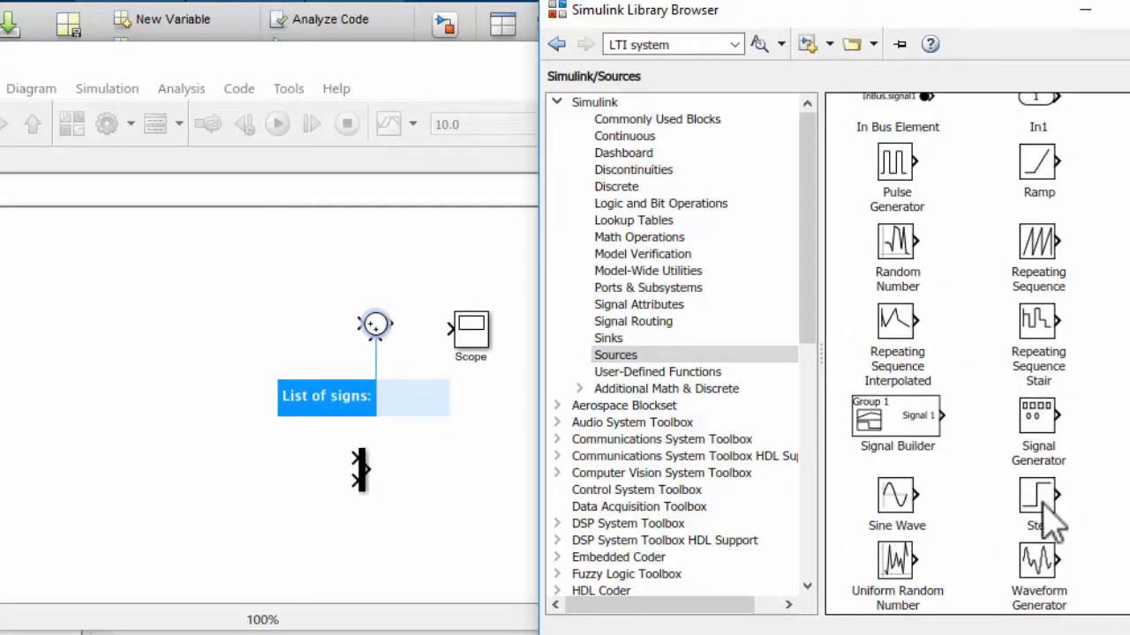
drag(1045, 507, 466, 428)
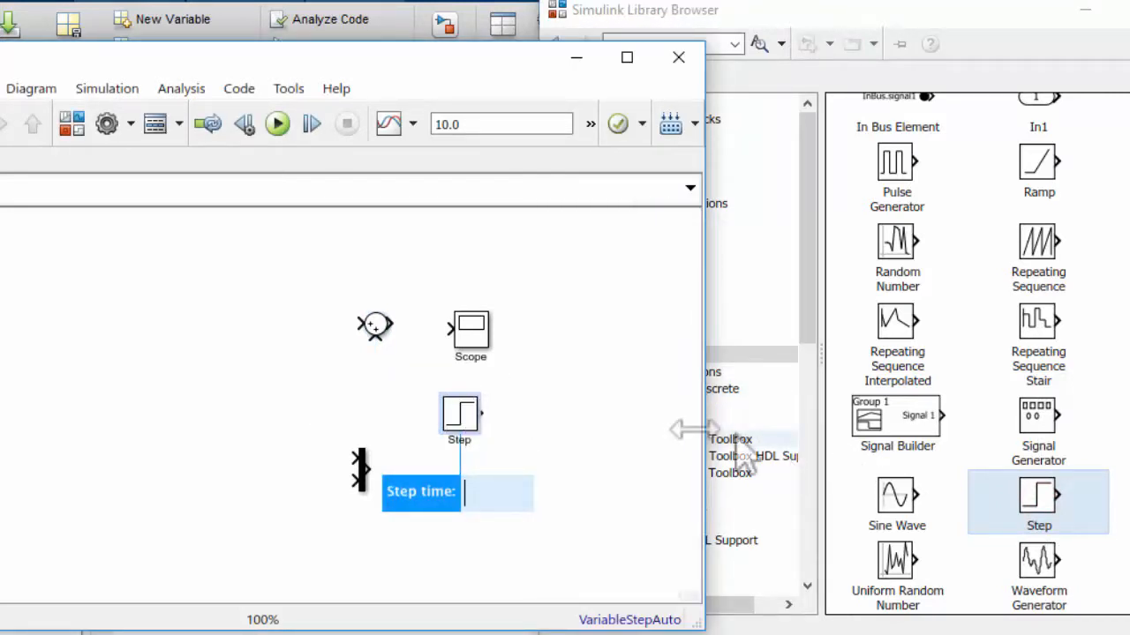
Add an MPC Controller block from the Model Predictive Control Toolbox library to the model, beside the Mux
click(839, 274)
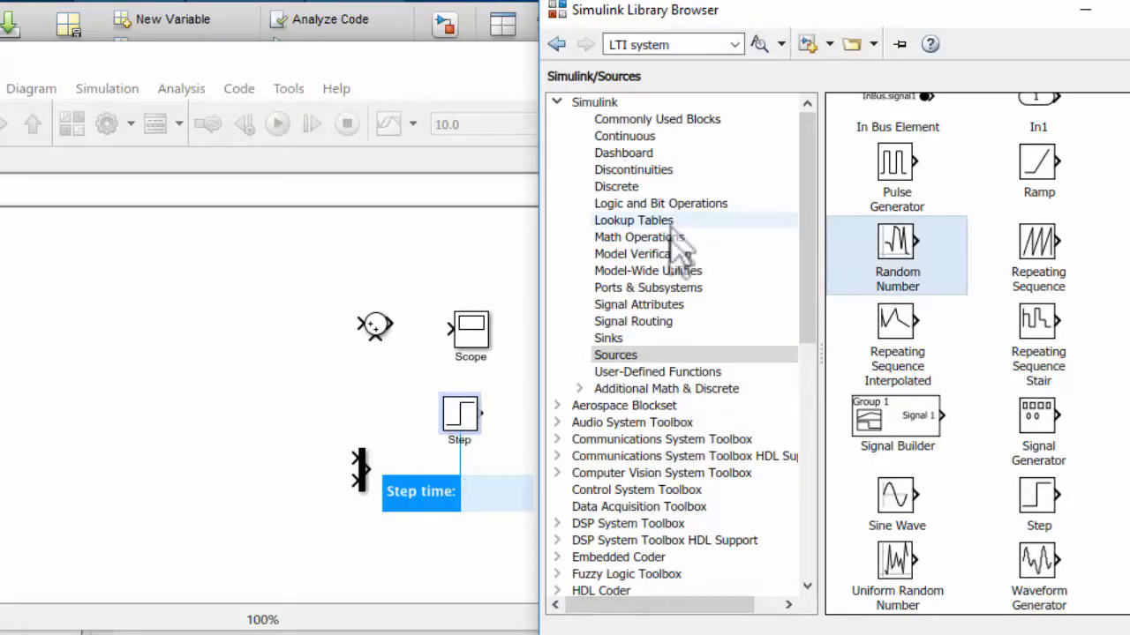
scroll(667, 370, down, 3)
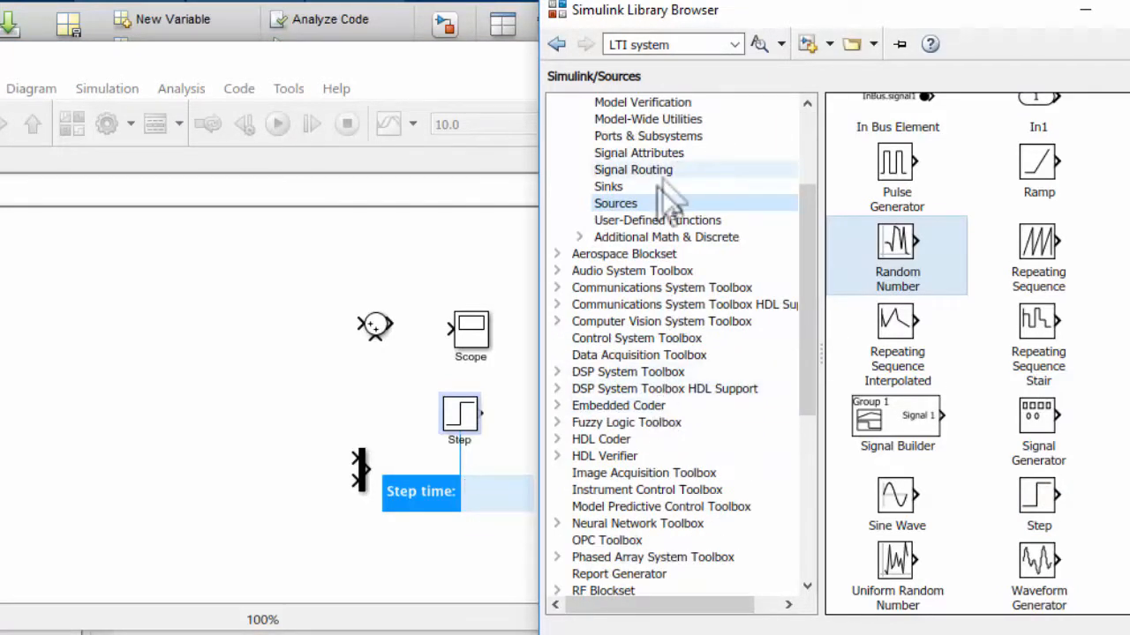
scroll(666, 170, down, 4)
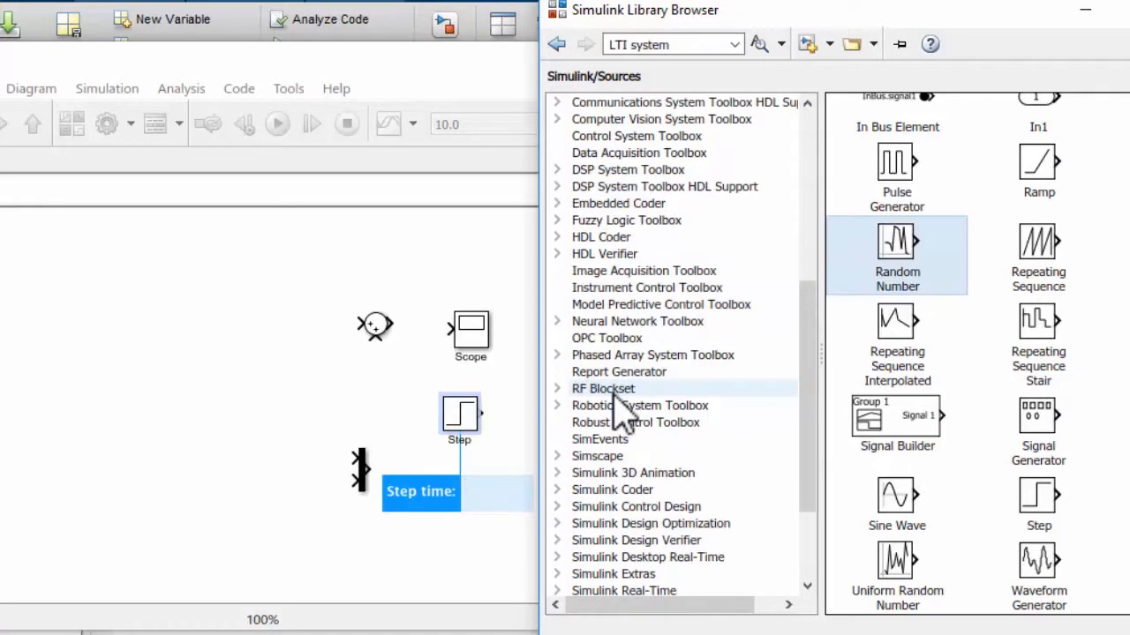
click(618, 303)
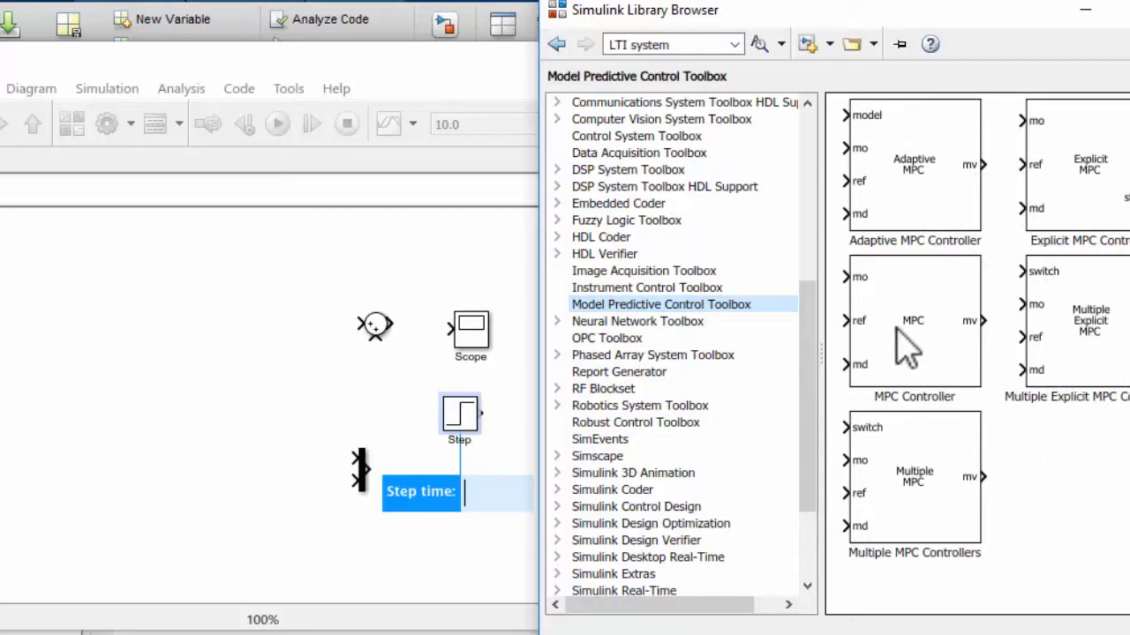
mouse_move(909, 346)
drag(902, 326, 70, 466)
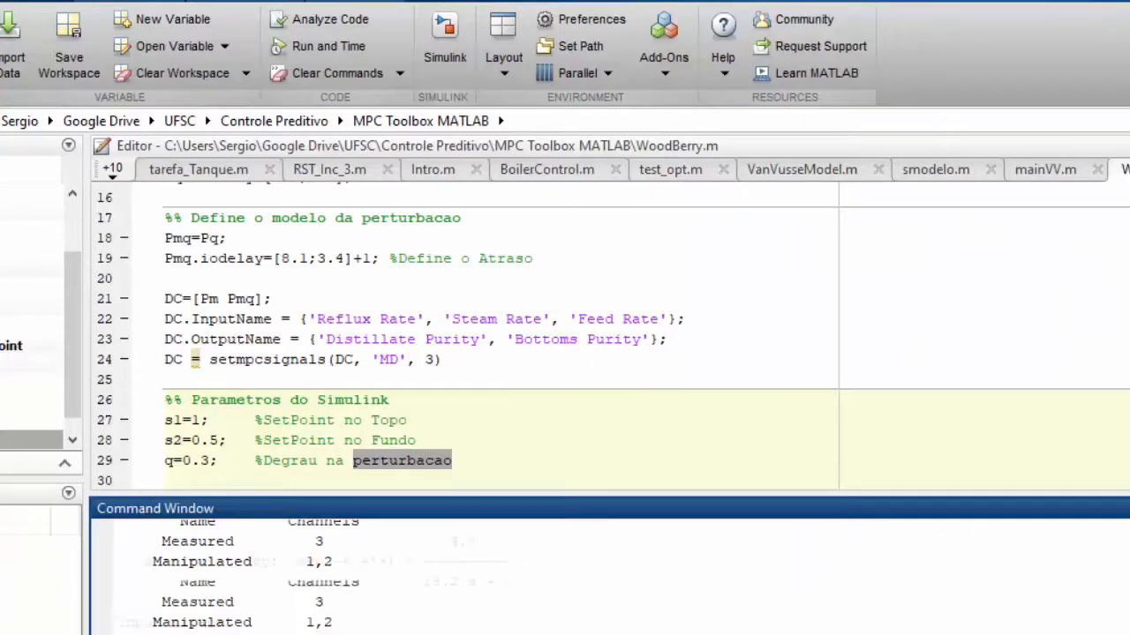
Review the definitions of the process Ps, the disturbance Pq and the combined model DC in WoodBerry.m
click(285, 298)
scroll(248, 346, up, 4)
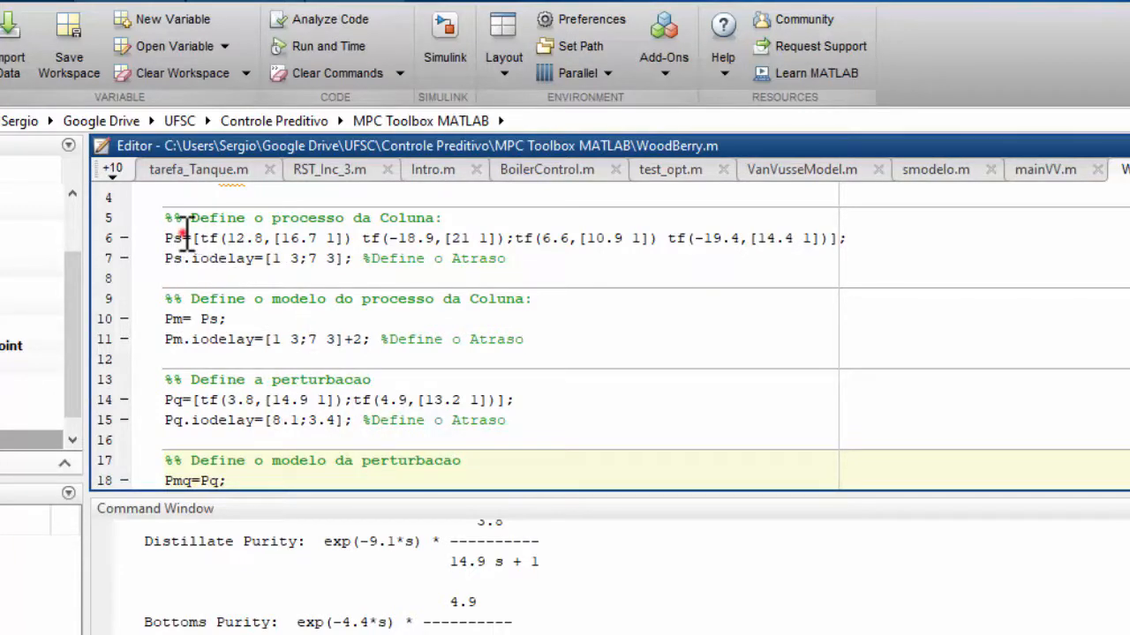
double_click(187, 399)
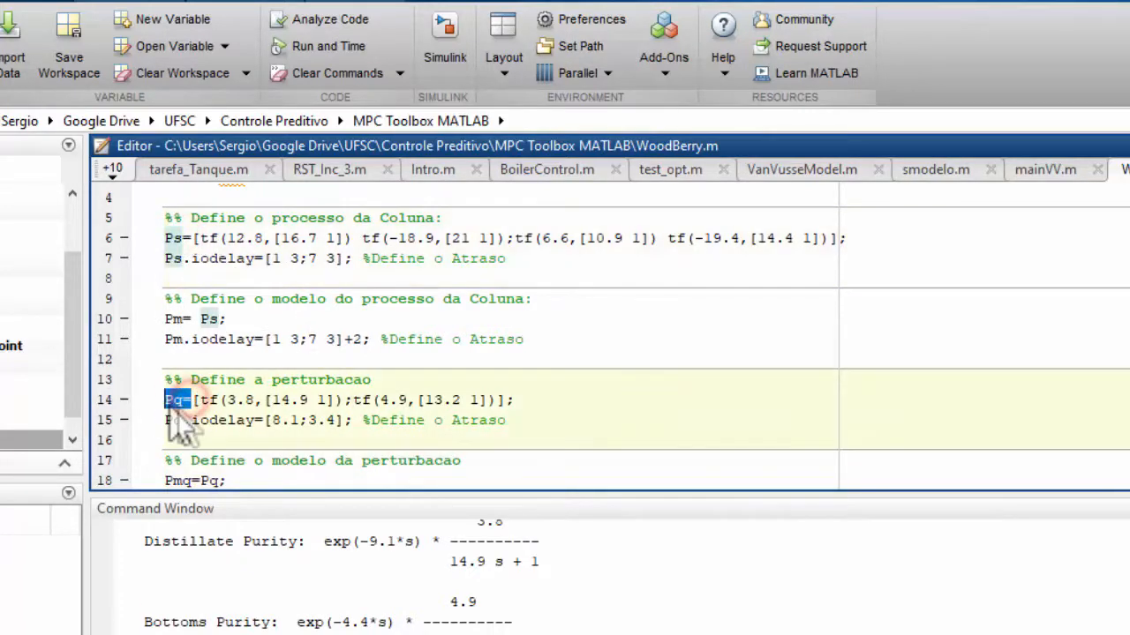
scroll(185, 424, down, 2)
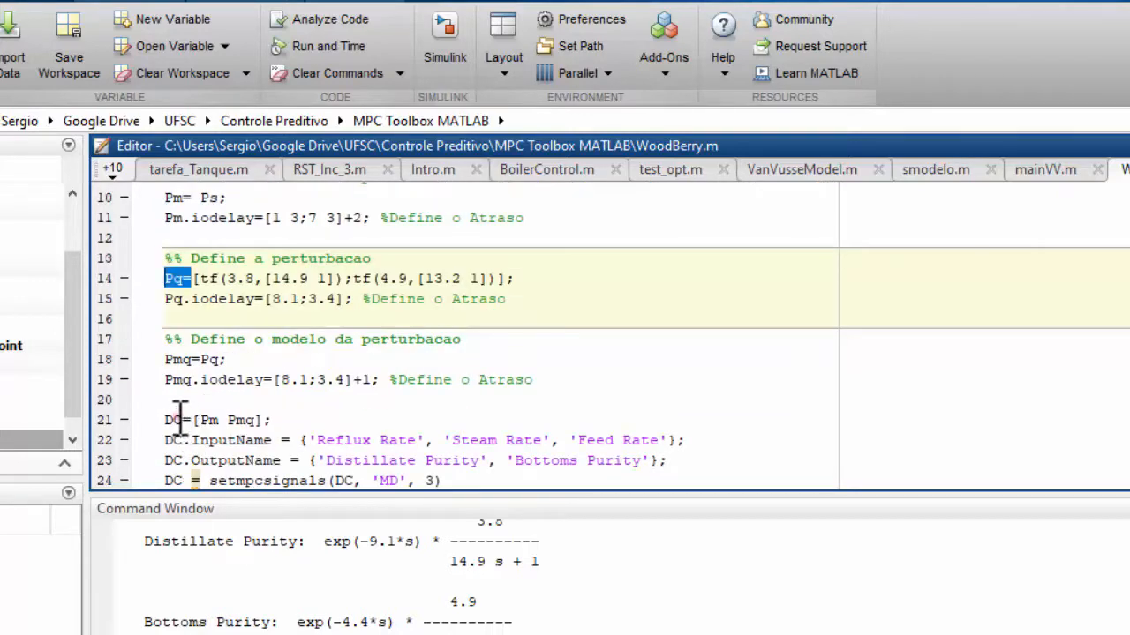
drag(177, 420, 169, 420)
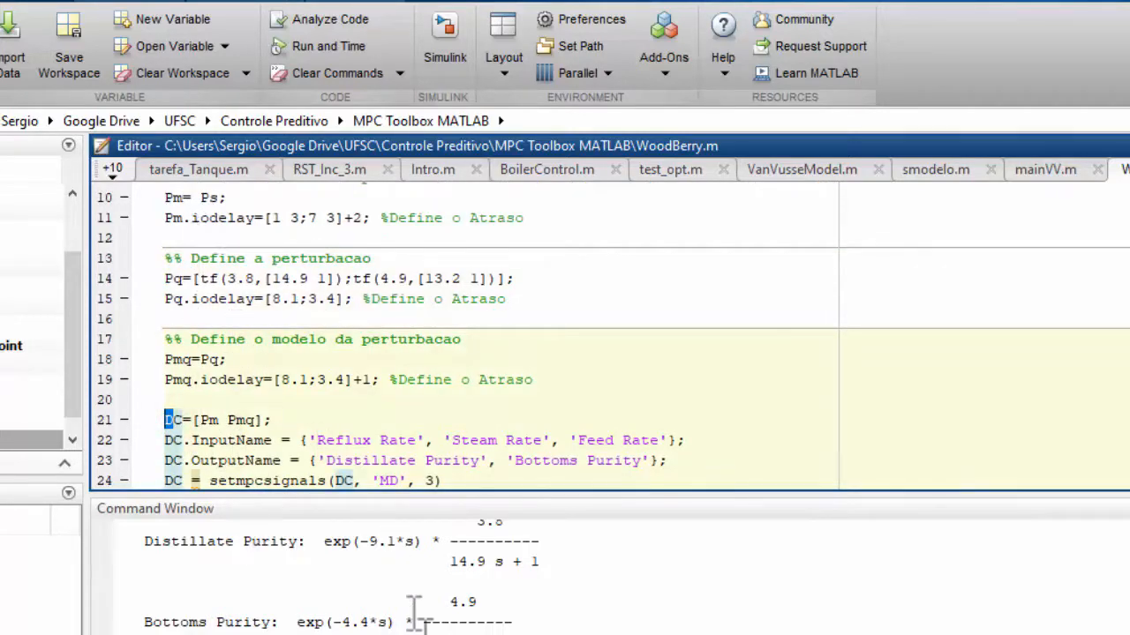
scroll(542, 433, up, 2)
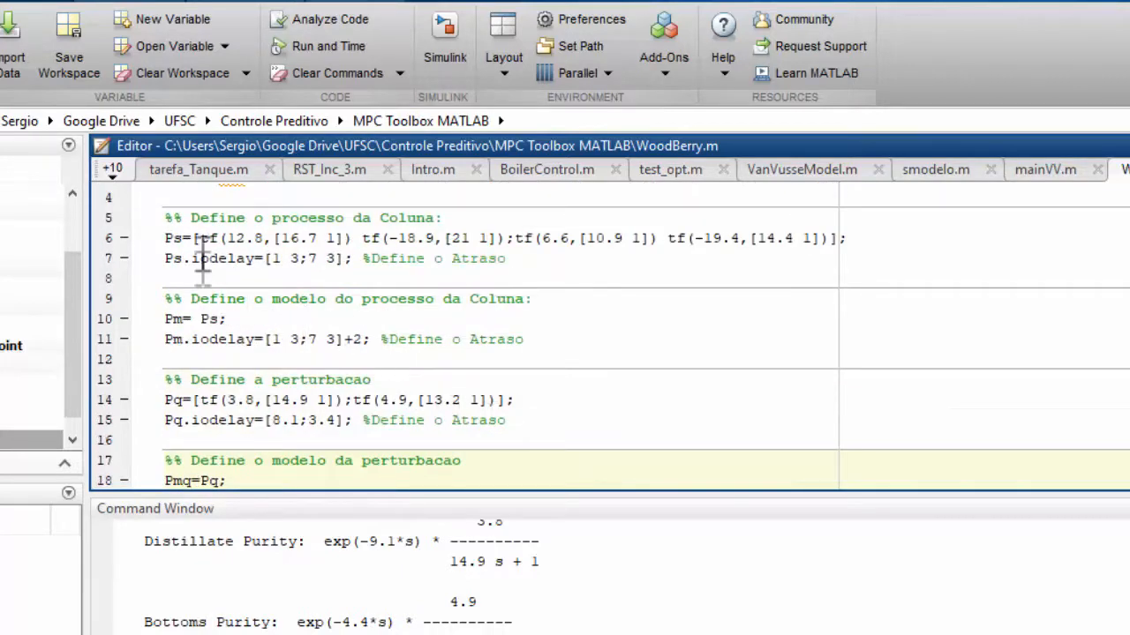
drag(204, 239, 457, 239)
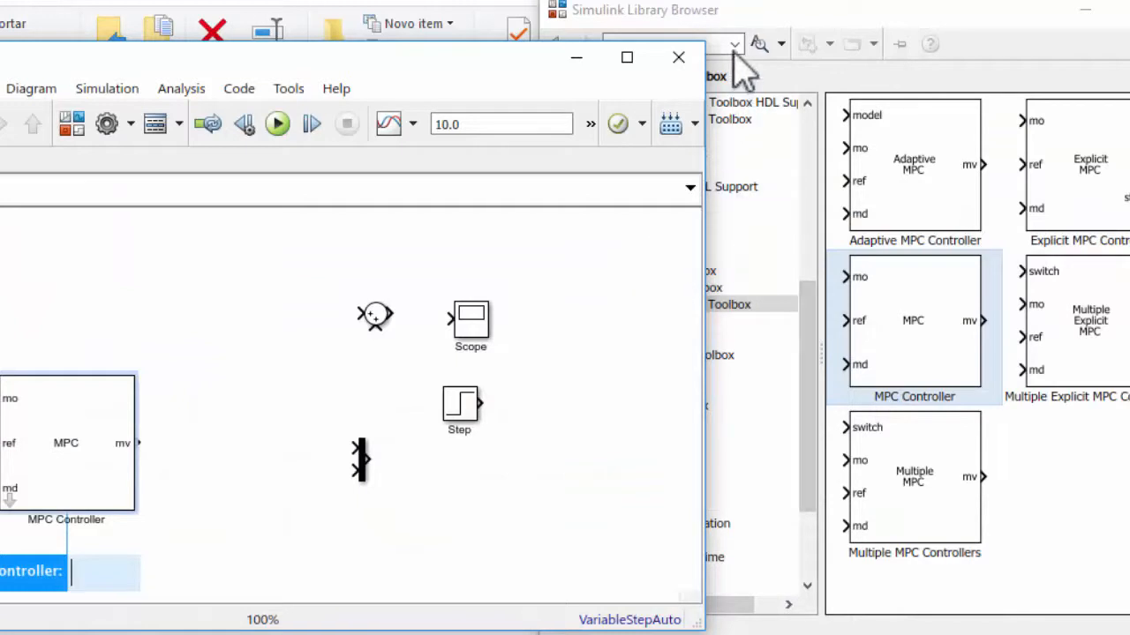
Search the block library for LTI system, add the LTI System block above the MPC Controller and minimize the Library Browser
drag(769, 20, 785, 25)
click(690, 49)
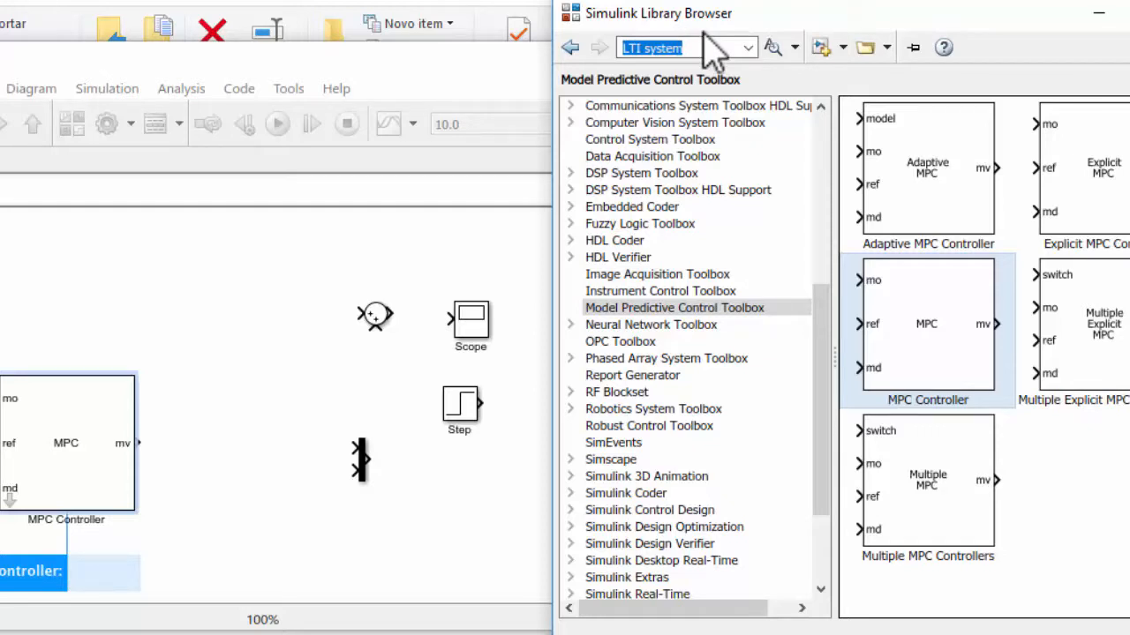
key(Return)
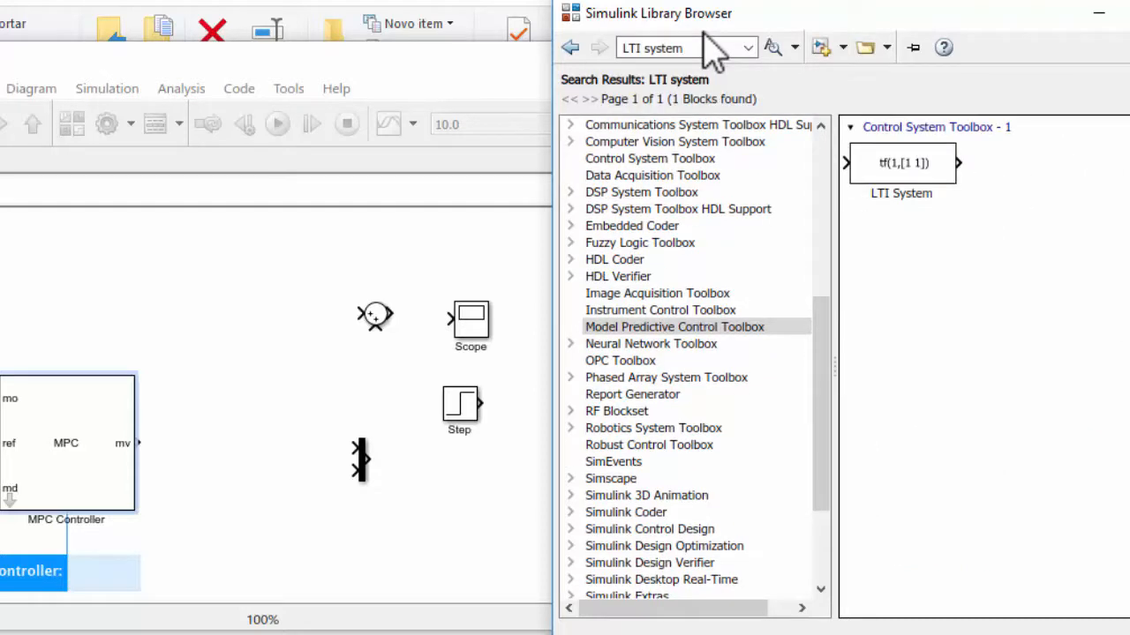
drag(909, 190, 282, 278)
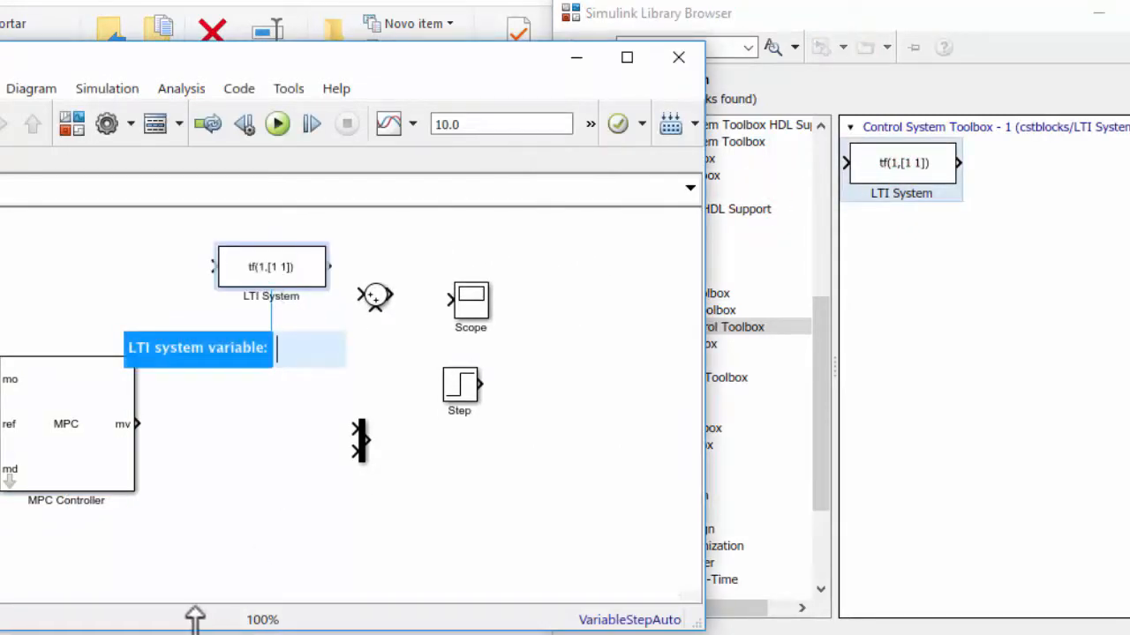
click(1098, 12)
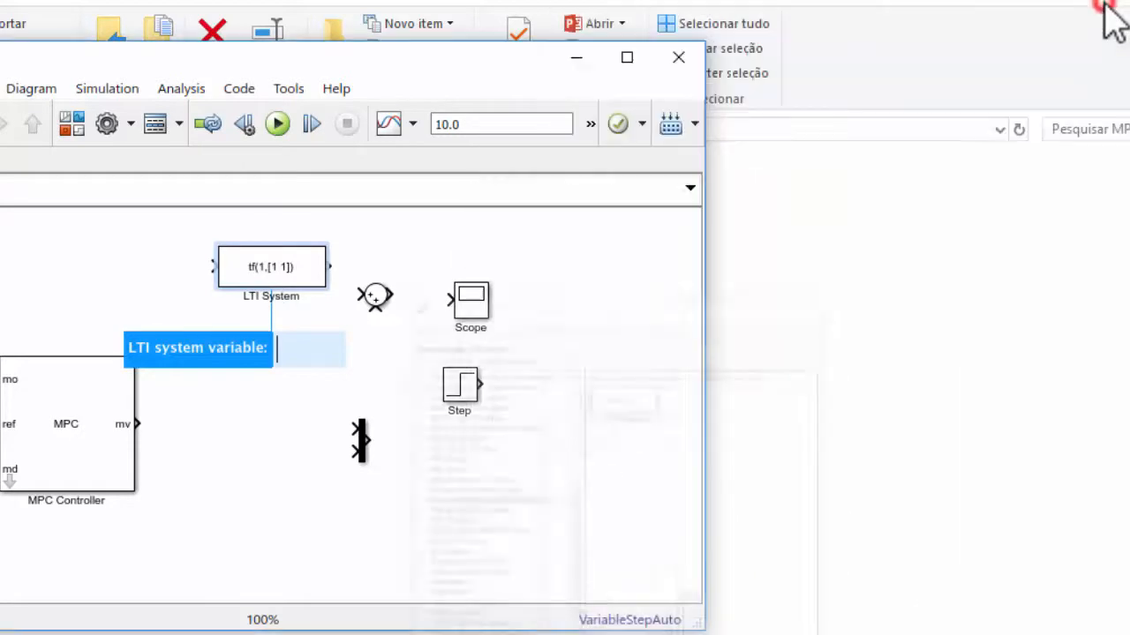
click(328, 323)
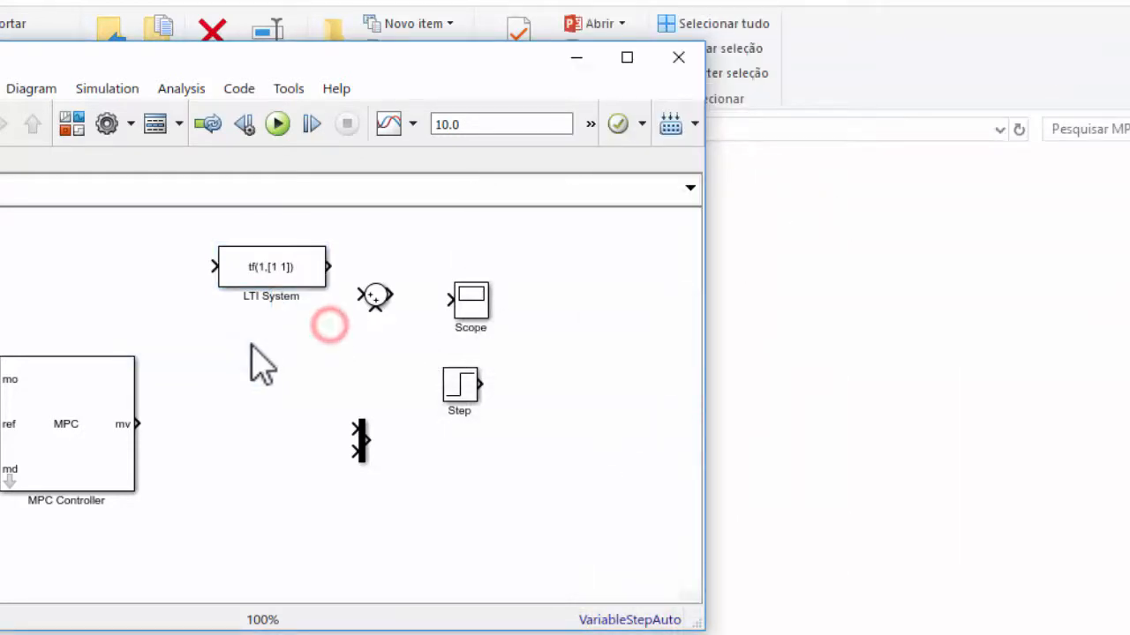
Rearrange the blocks: move the MPC Controller and Mux lower and line up the LTI System block with the Sum block
drag(56, 443, 1, 505)
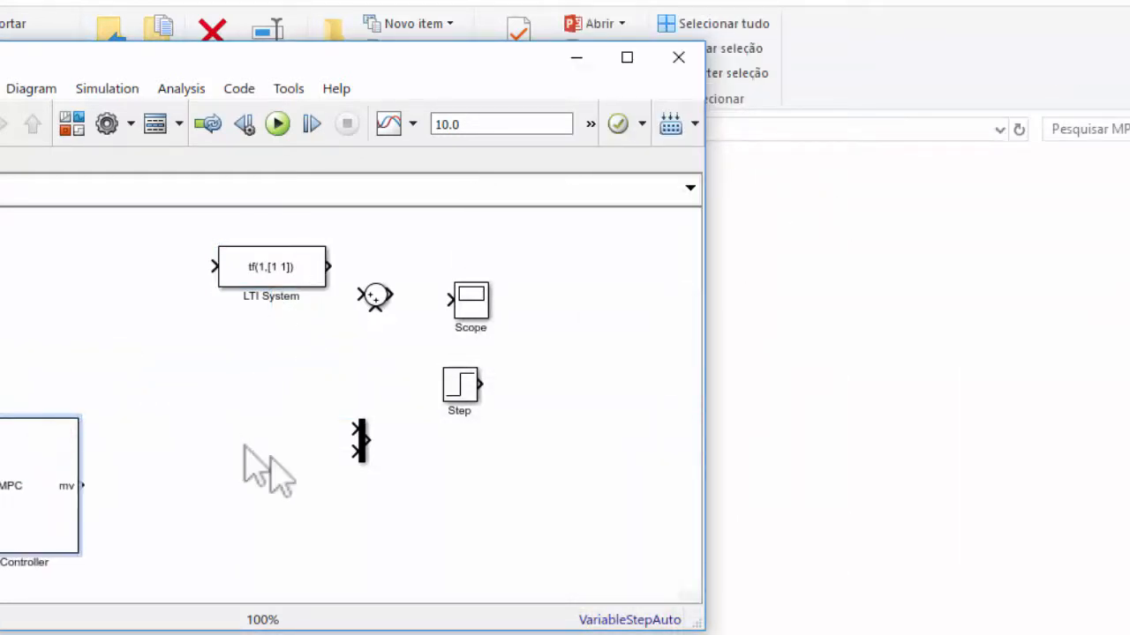
drag(357, 446, 344, 536)
drag(289, 261, 250, 296)
drag(377, 294, 359, 302)
click(247, 325)
Set the LTI System block's system variable to Ps and rename the block Processo
double_click(236, 303)
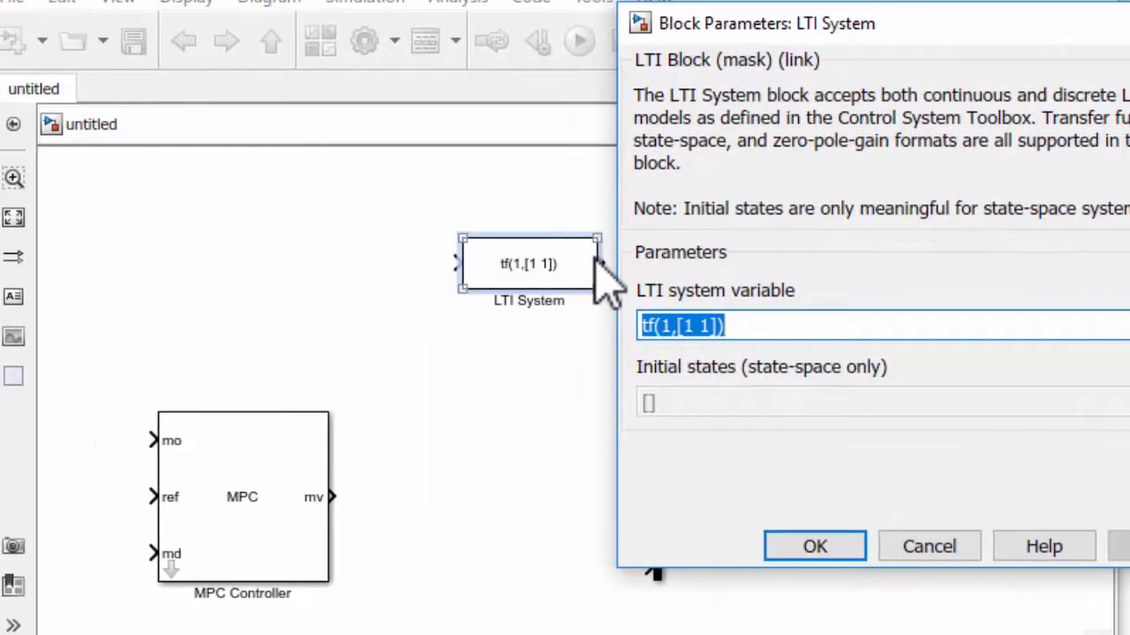
text(Ps)
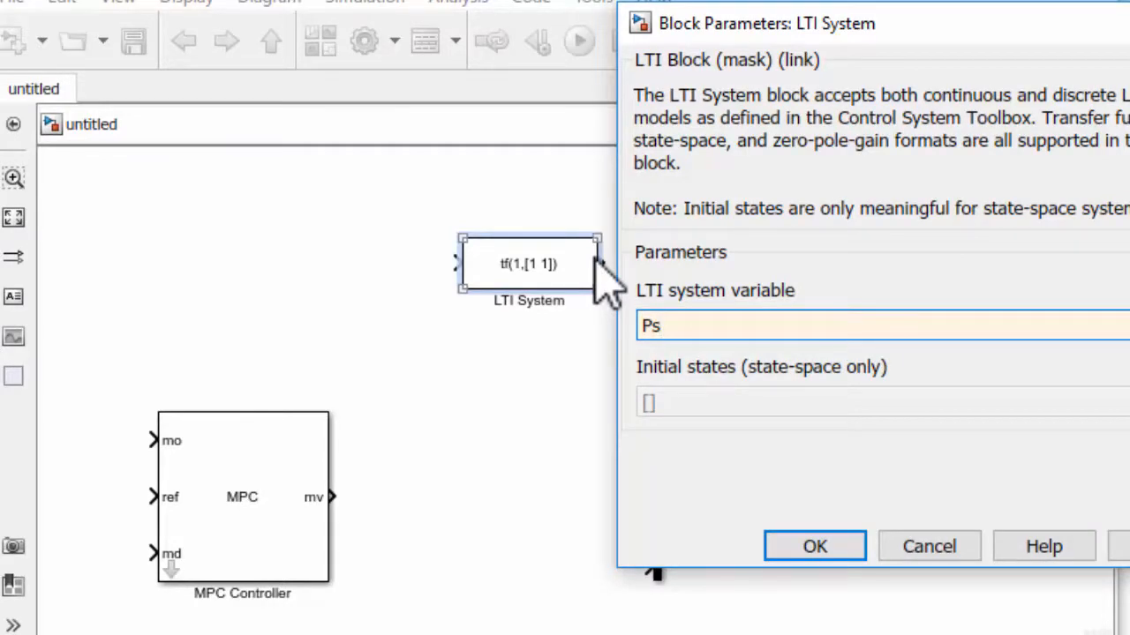
key(Return)
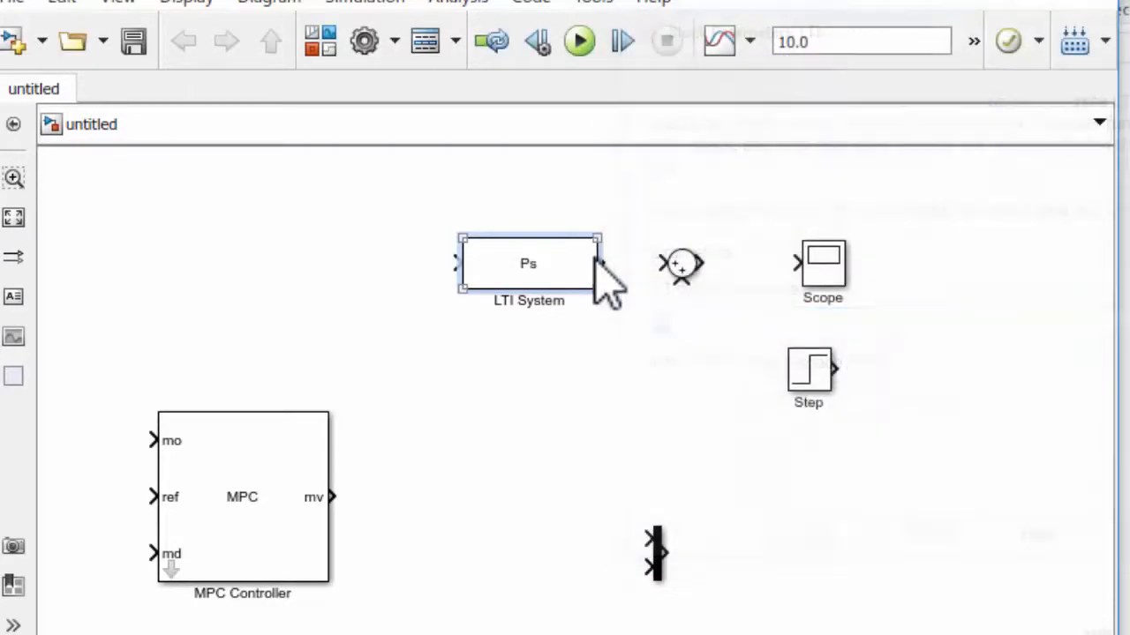
double_click(551, 301)
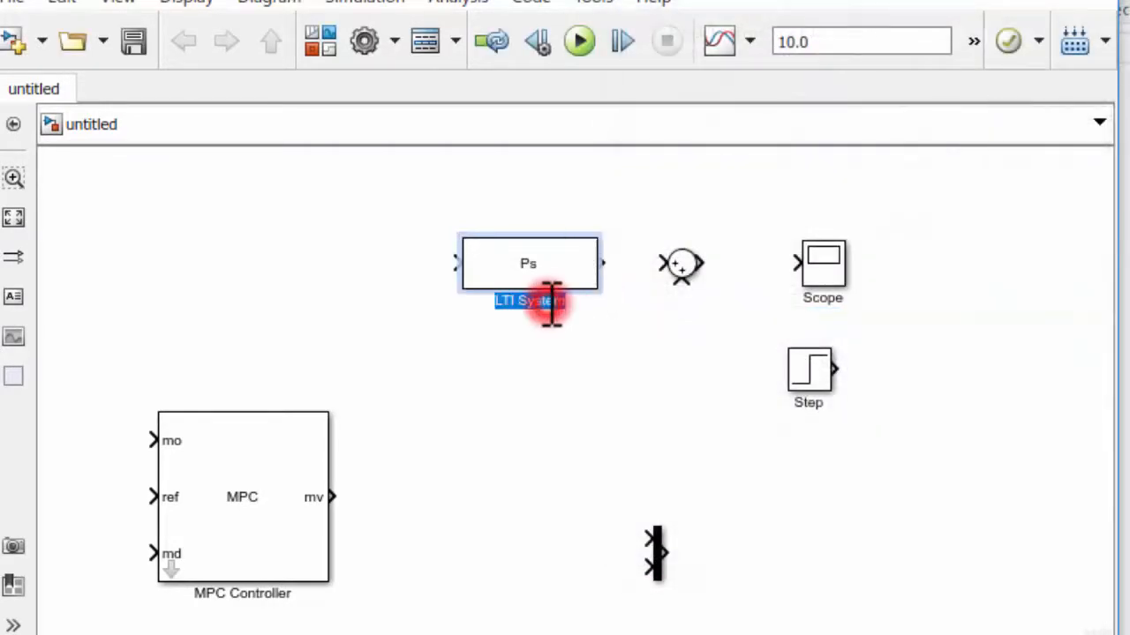
text(Processo)
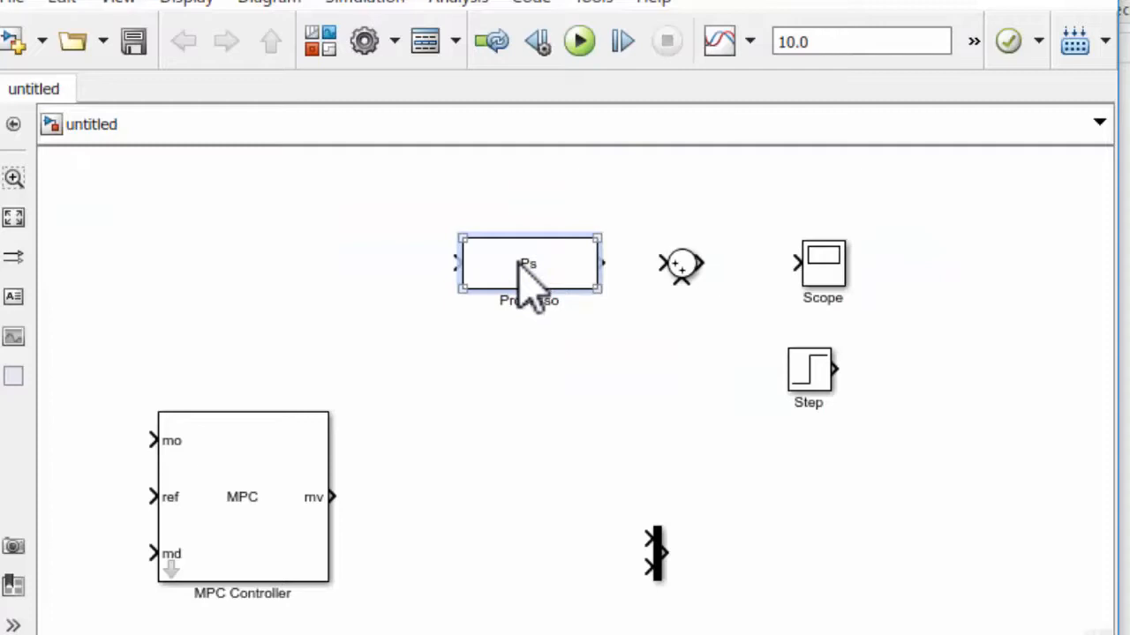
Duplicate the Processo block above the original, rename the copy Perturbação and set its LTI system variable to Pq
drag(522, 247, 524, 182)
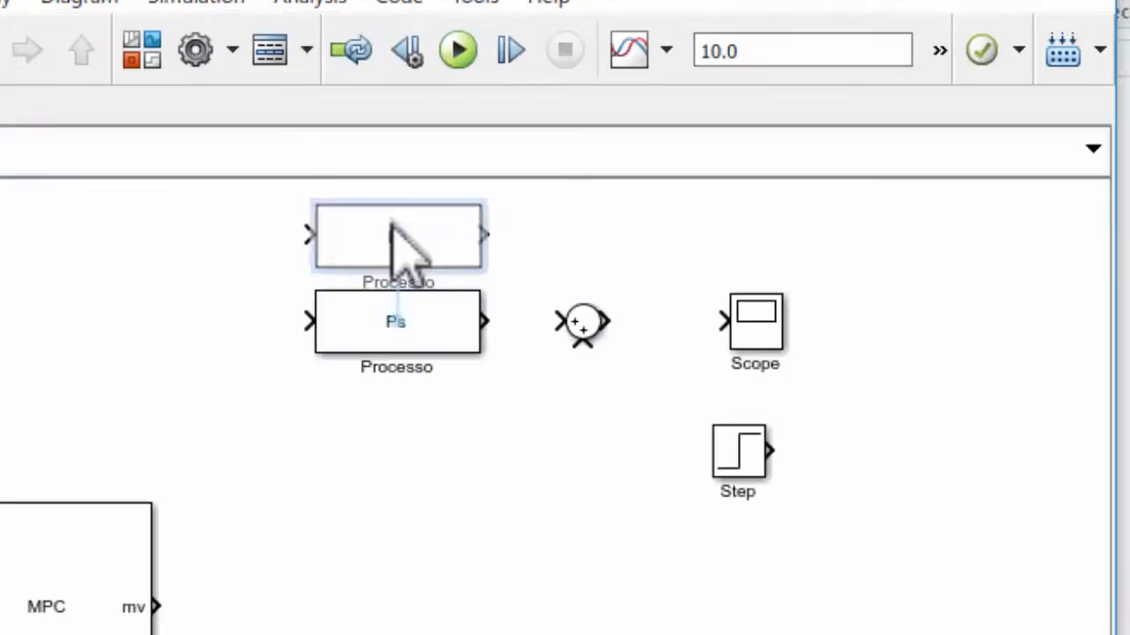
click(865, 548)
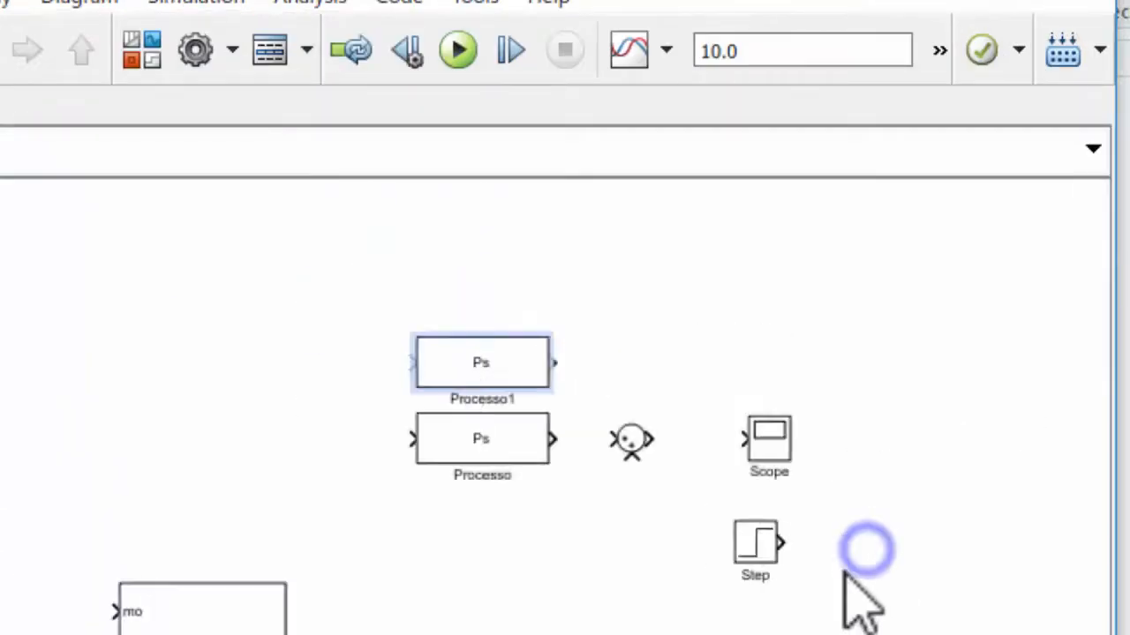
double_click(391, 329)
text(Perturbação)
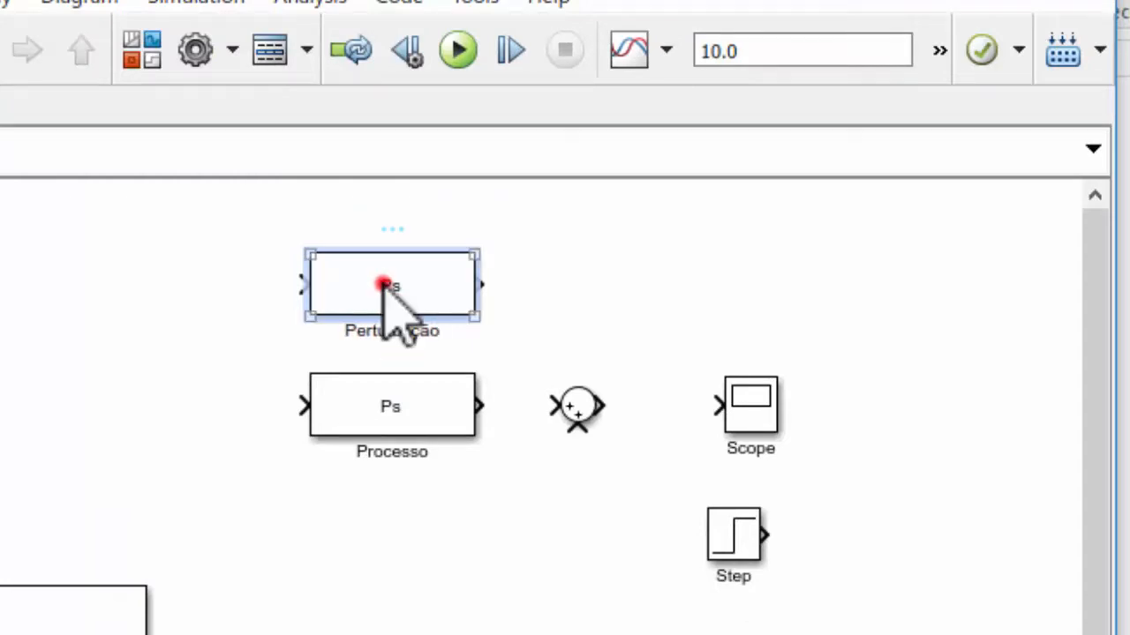
double_click(383, 283)
text(Pq)
key(Return)
Change the Sum block's list of signs to ++|
double_click(578, 406)
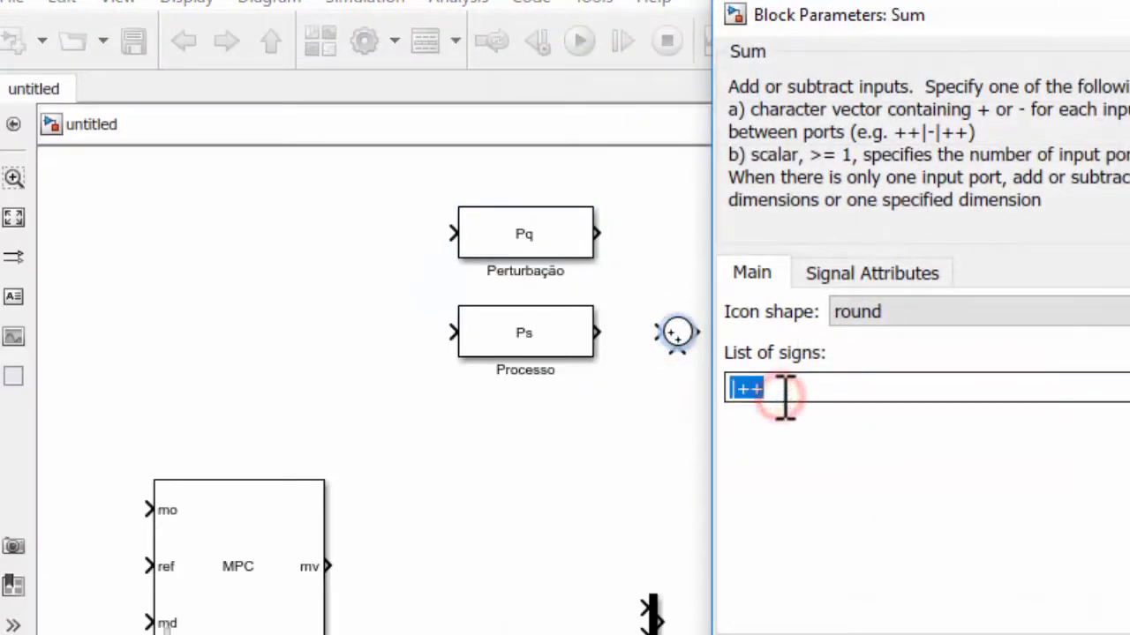
key(BackSpace)
key(BackSpace)
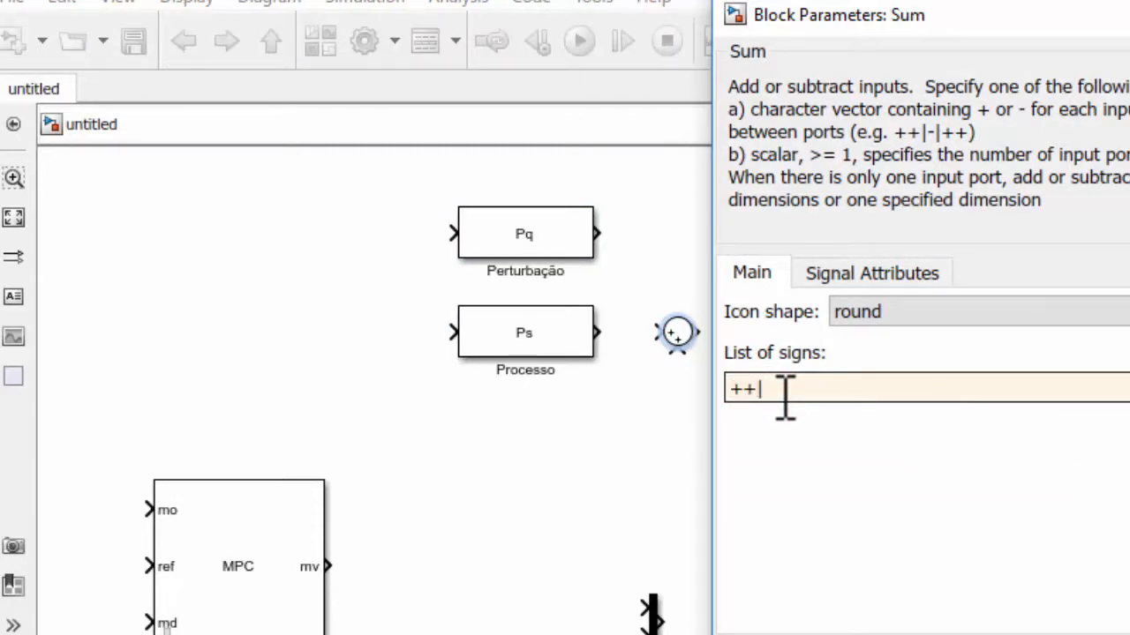
key(Return)
Connect the outputs of Perturbação and Processo to the Sum block and move the Scope farther away from it
mouse_move(676, 315)
mouse_down()
mouse_move(645, 253)
mouse_move(596, 234)
mouse_up()
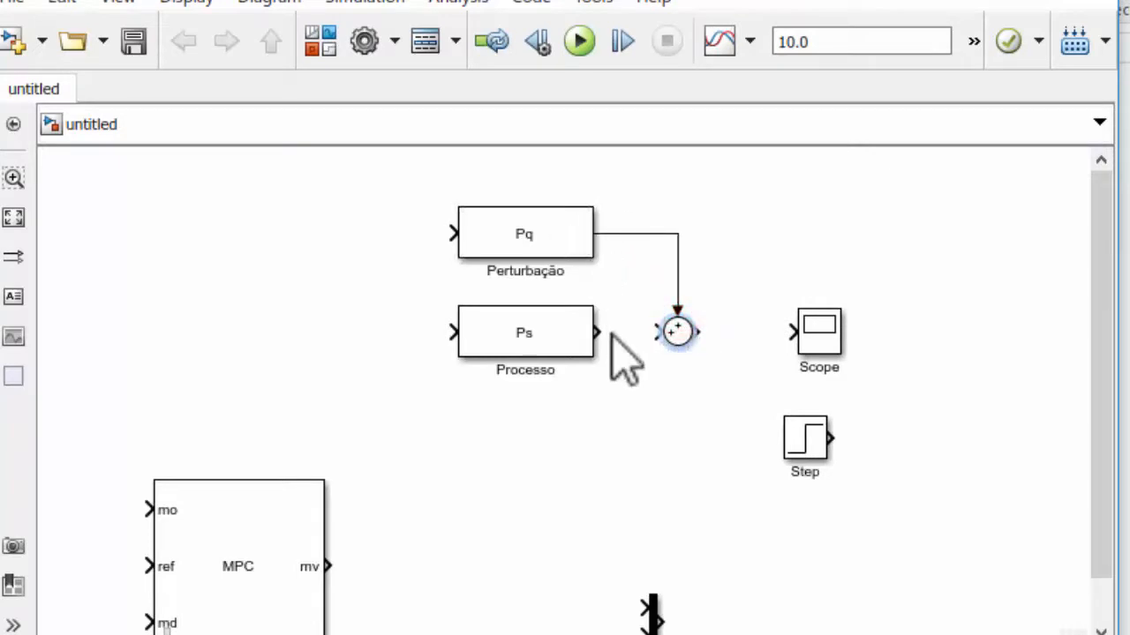
drag(595, 330, 668, 331)
drag(817, 334, 959, 331)
Move the MPC Controller directly below the Processo block and flip it horizontally
drag(384, 192, 764, 375)
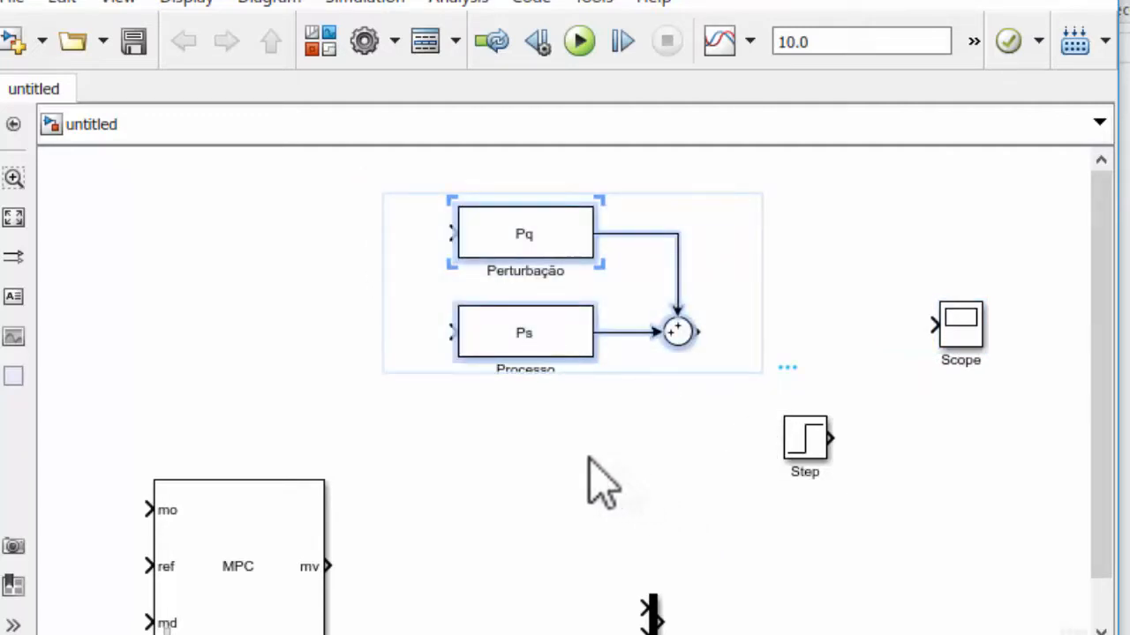
drag(189, 585, 238, 578)
drag(386, 580, 504, 519)
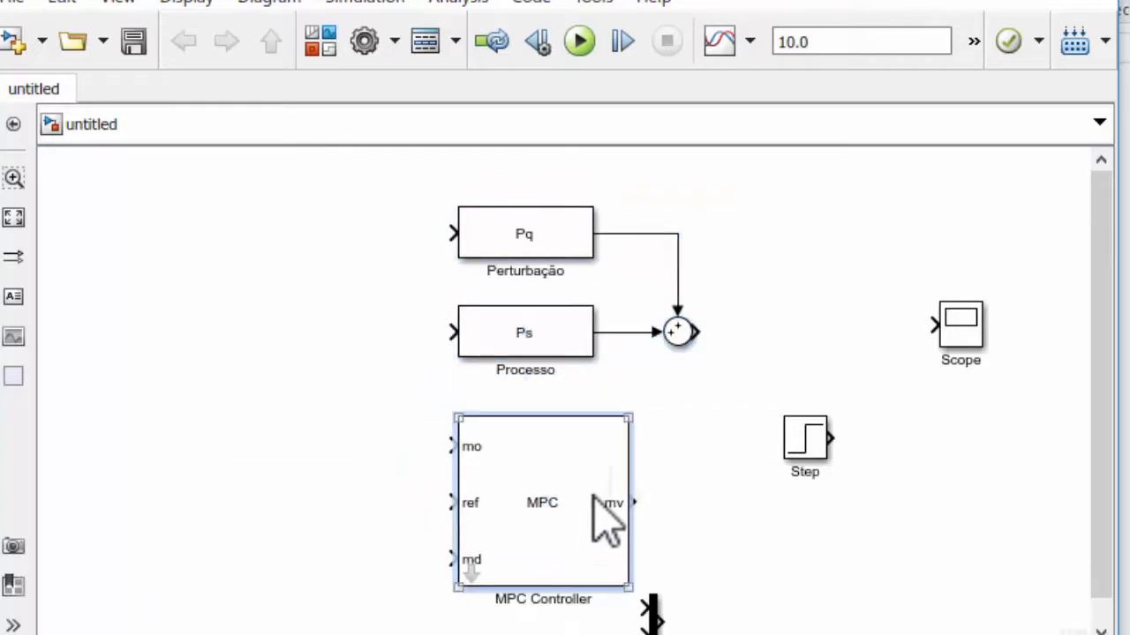
key(ctrl+i)
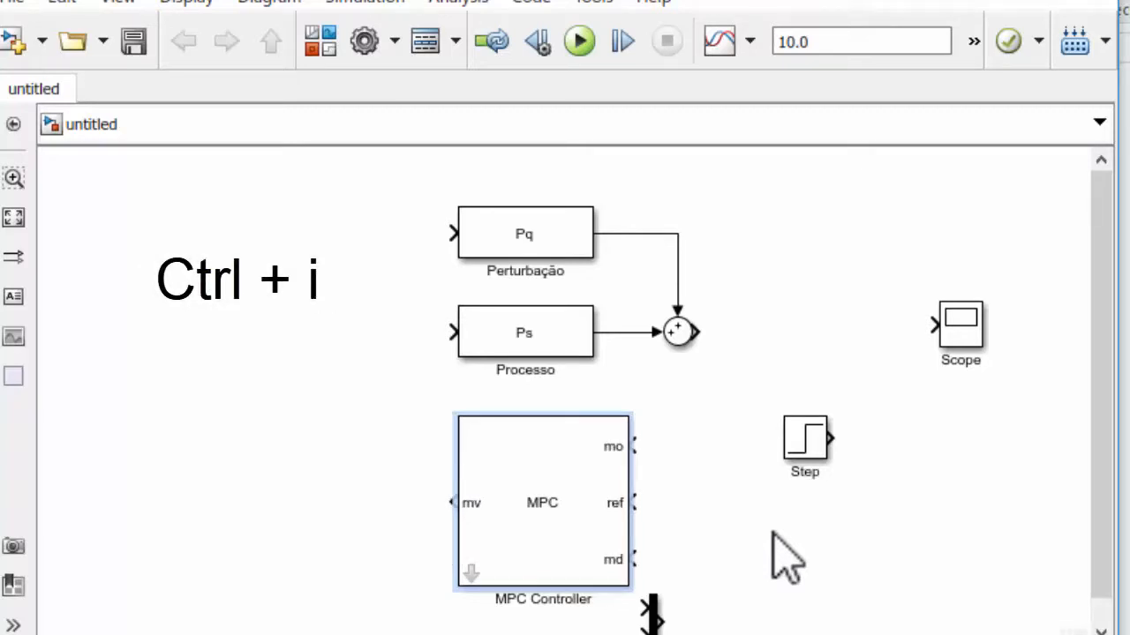
click(369, 415)
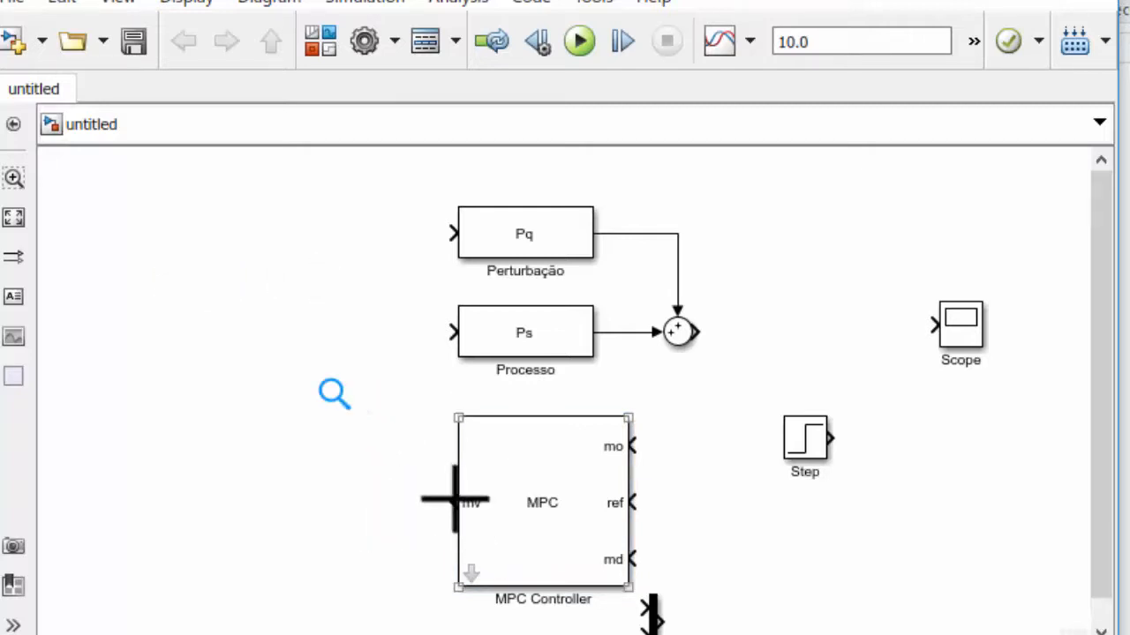
Connect the controller's mv output to the Processo input, routing the line wider, and the Sum output to the mo input
drag(453, 500, 449, 330)
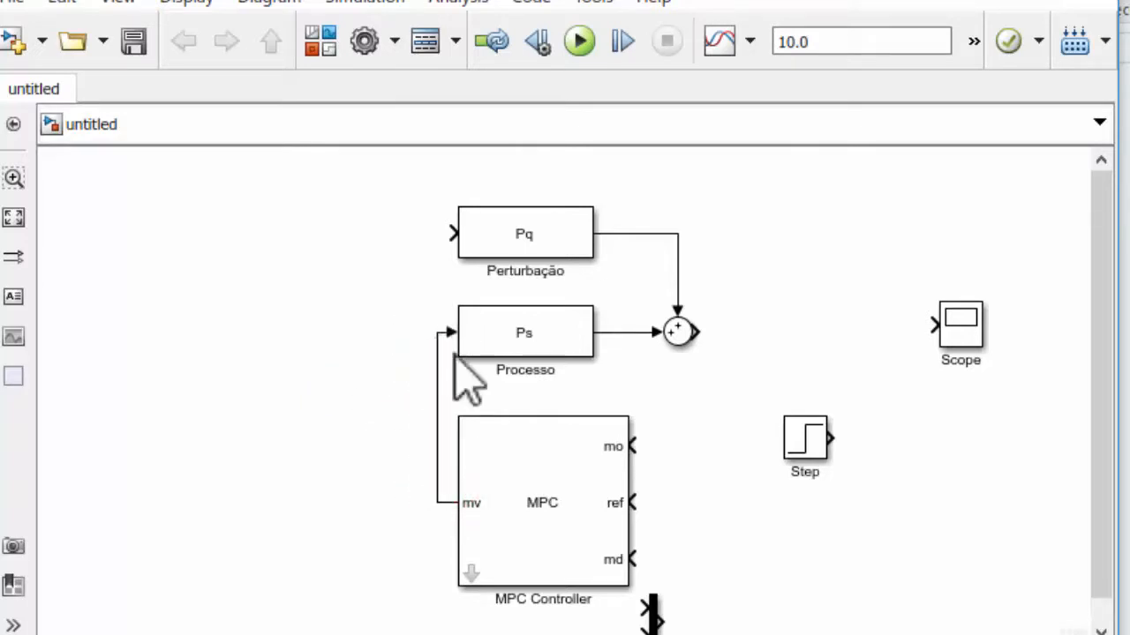
drag(439, 397, 405, 382)
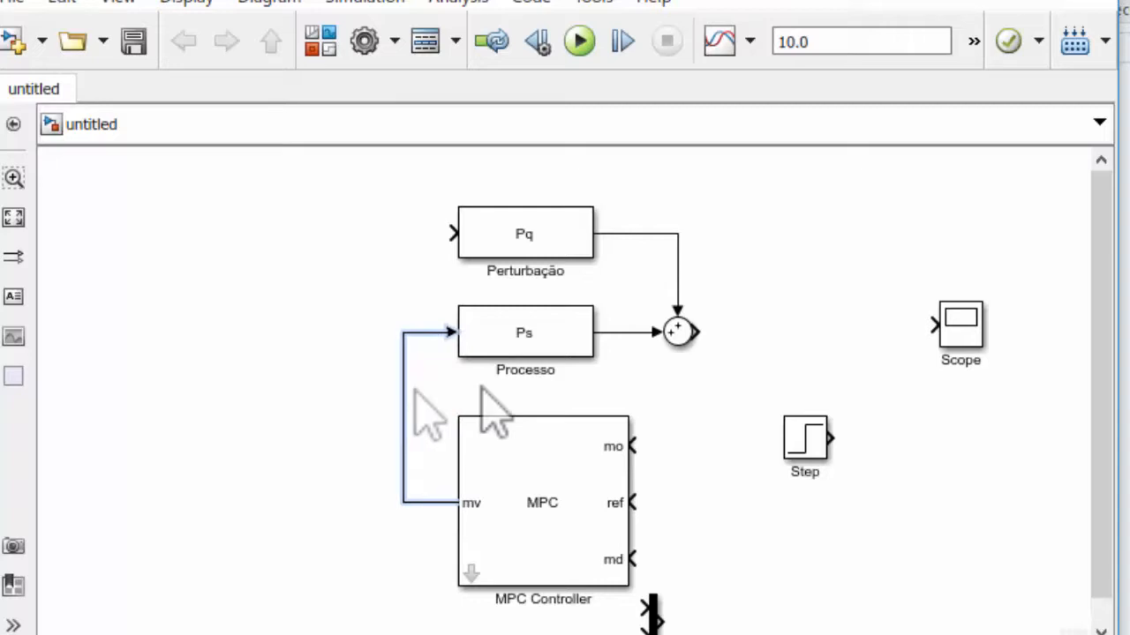
click(678, 334)
mouse_move(693, 332)
mouse_down()
mouse_move(713, 345)
mouse_move(704, 411)
mouse_move(634, 446)
mouse_up()
Flip the Mux horizontally and place it below the Step block, facing the MPC Controller's inputs
click(621, 497)
click(653, 616)
drag(653, 615, 801, 519)
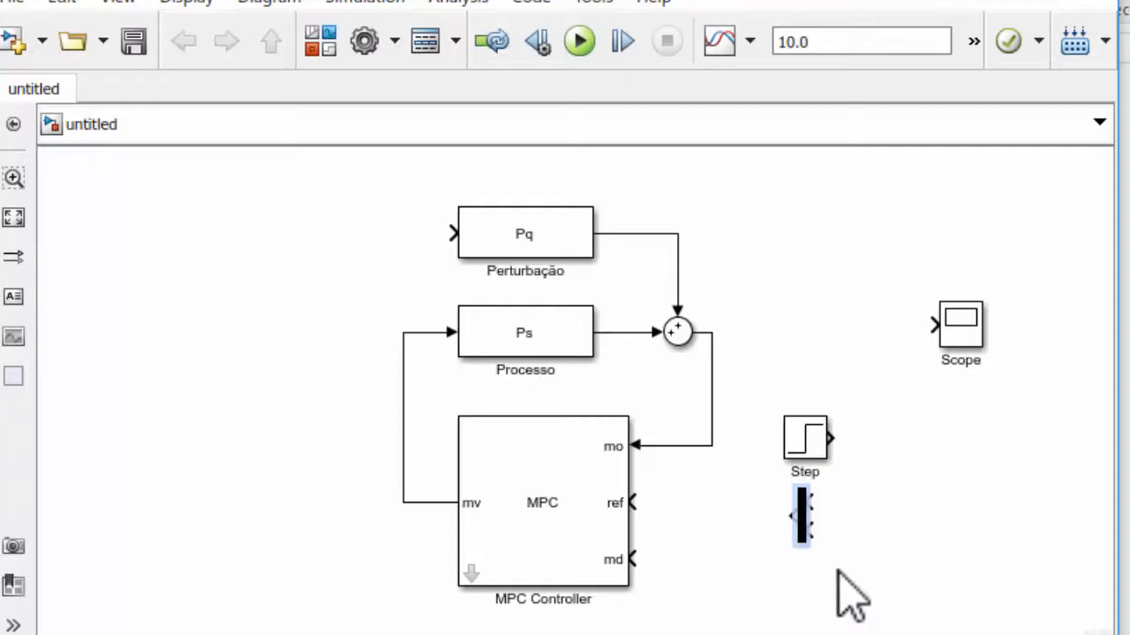
Place the Step block beyond the Mux, flipped to face it, and connect the enlarged Mux to the controller's ref input
drag(810, 432, 918, 455)
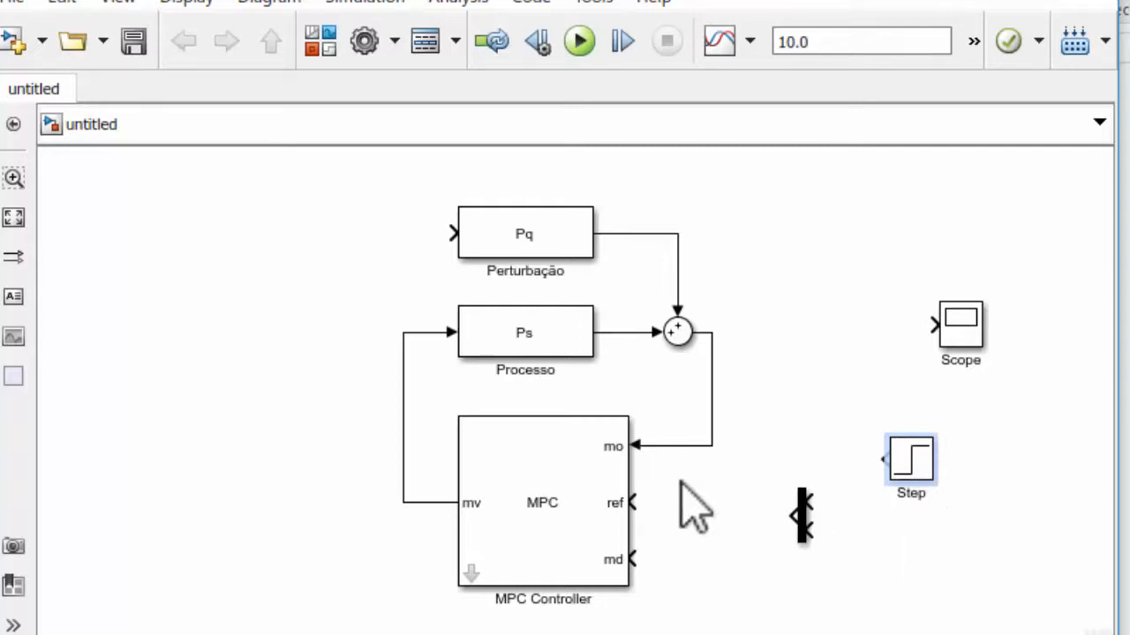
click(804, 529)
click(807, 543)
click(802, 535)
drag(805, 539, 802, 503)
click(787, 502)
Rename the Step block R Topo and add a copy named R Fundo directly below it
mouse_move(914, 446)
mouse_down()
mouse_move(888, 456)
mouse_move(918, 453)
mouse_up()
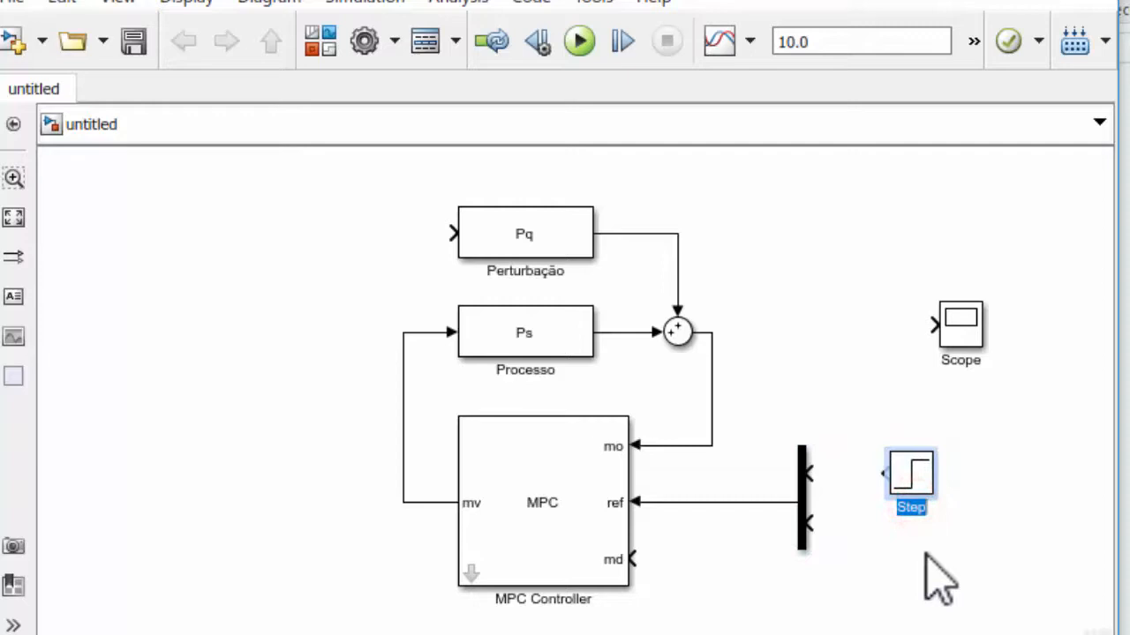
text(opo)
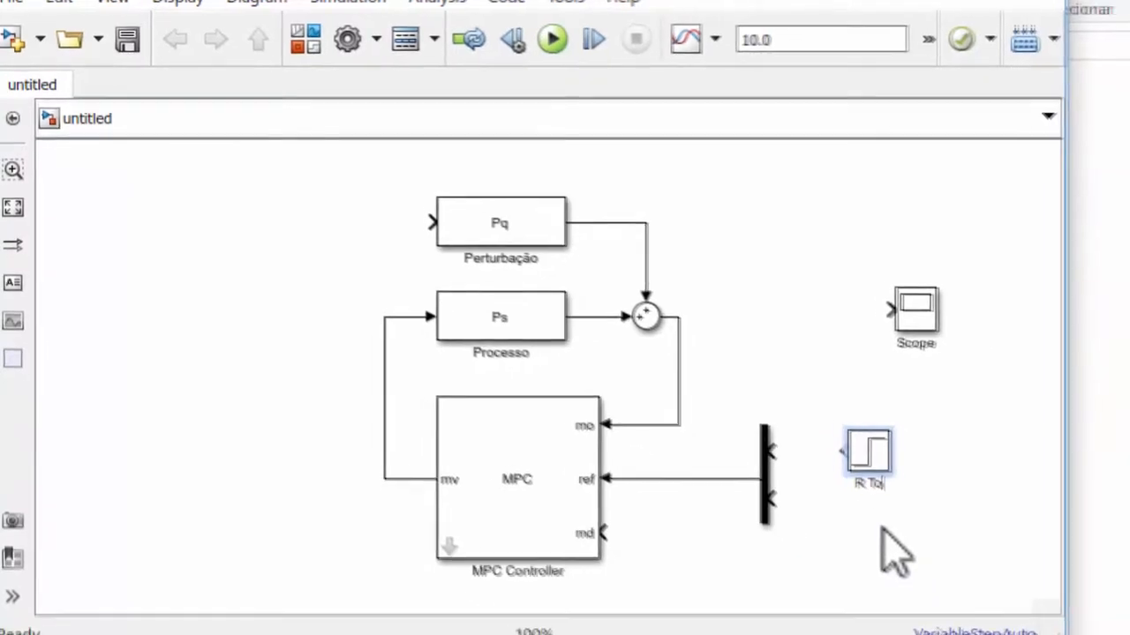
drag(913, 474, 922, 549)
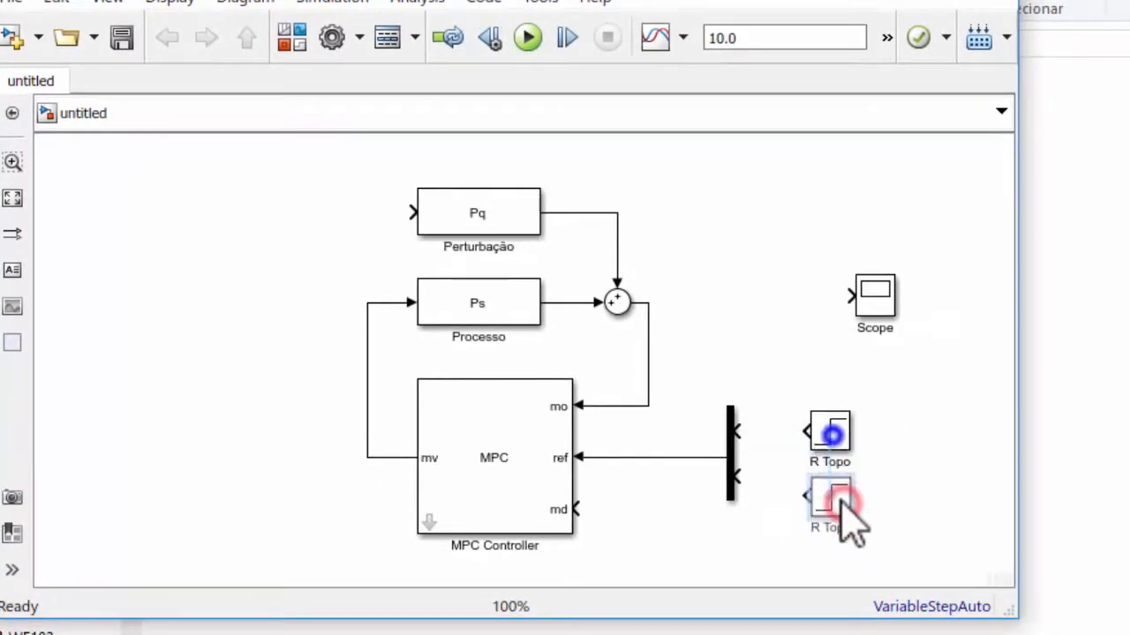
click(853, 531)
key(BackSpace)
key(BackSpace)
key(BackSpace)
key(BackSpace)
key(BackSpace)
text(Fundo)
click(886, 514)
Duplicate the R Fundo block directly below itself and name the copy Pert
drag(839, 500, 845, 555)
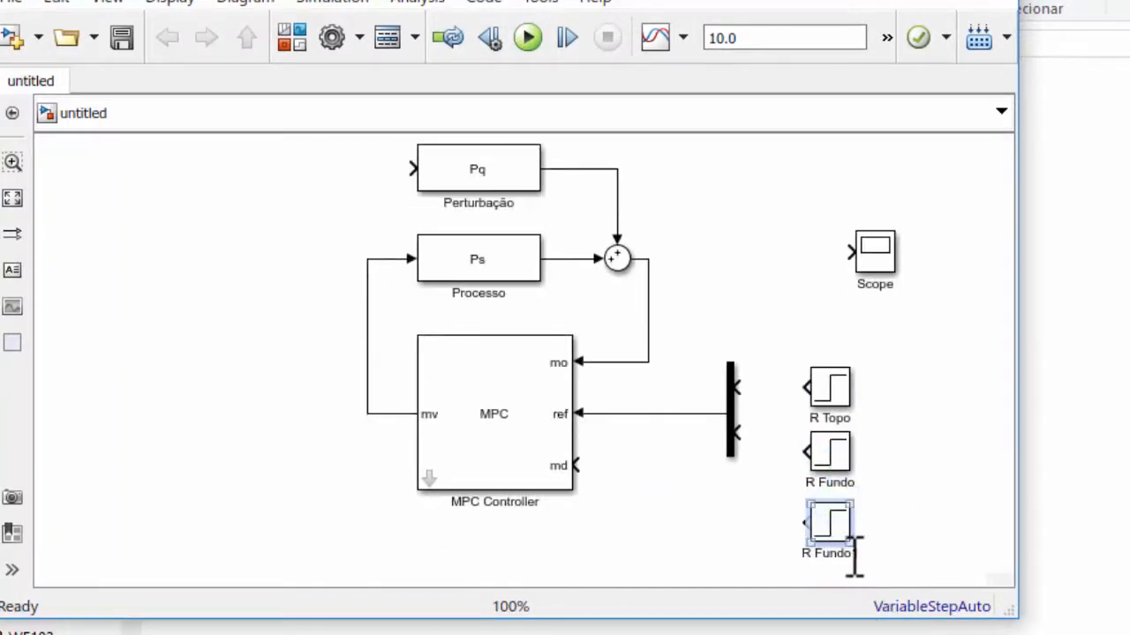
text(Pert)
click(909, 442)
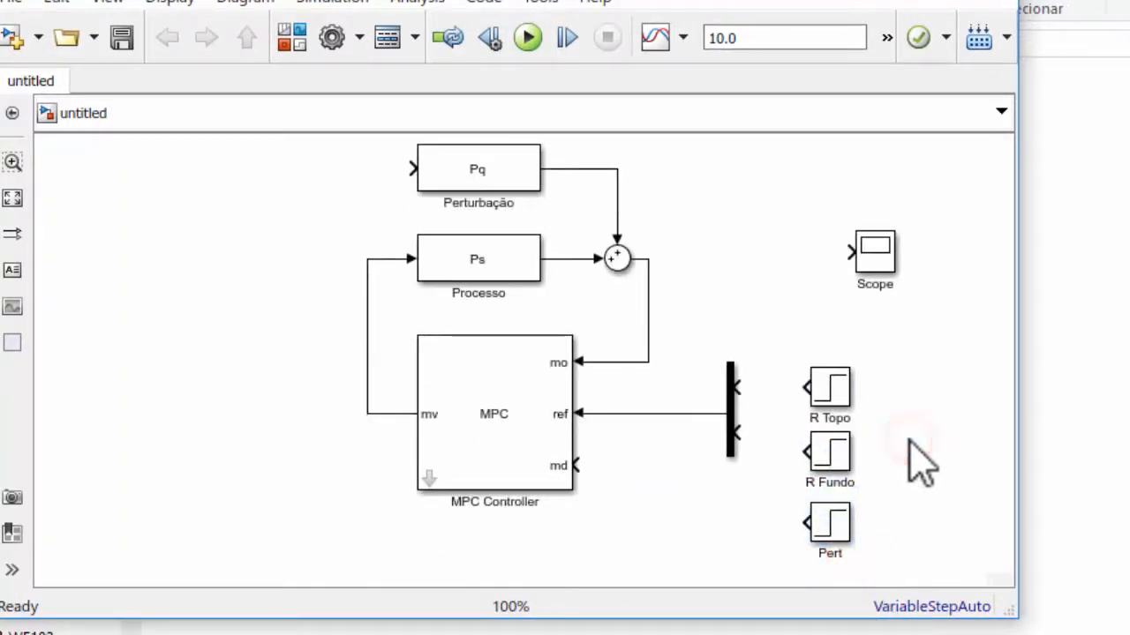
Connect R Topo to the upper Mux input and R Fundo to the lower Mux input
click(831, 378)
drag(801, 382, 740, 388)
drag(803, 442, 751, 426)
Set the R Topo block's step time to 10 and its final value to s1
double_click(837, 391)
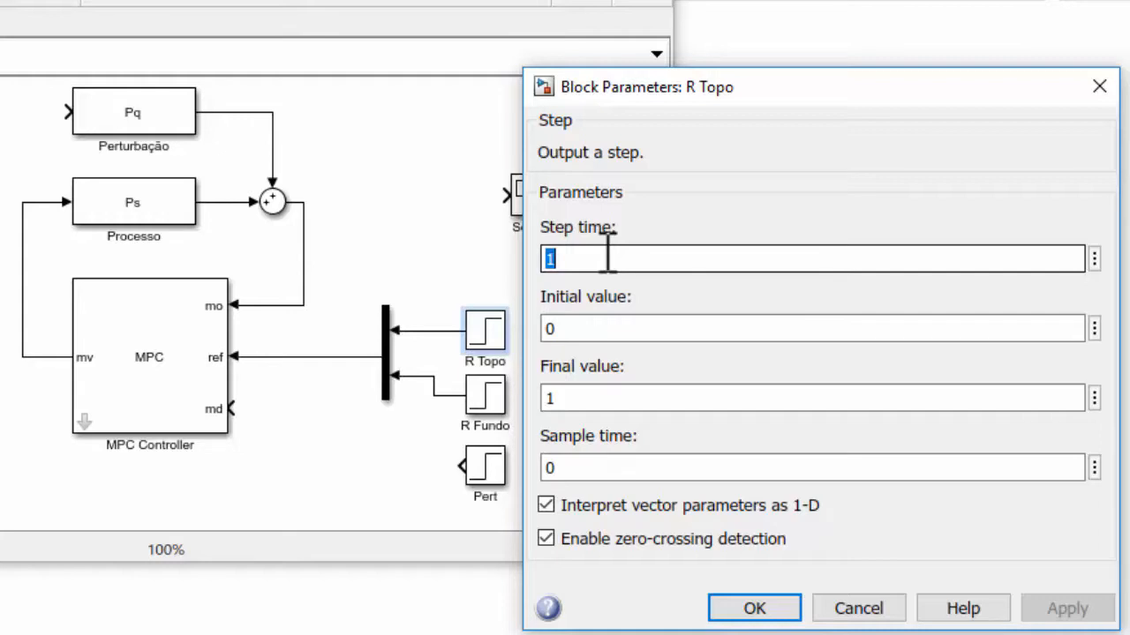
text(1)
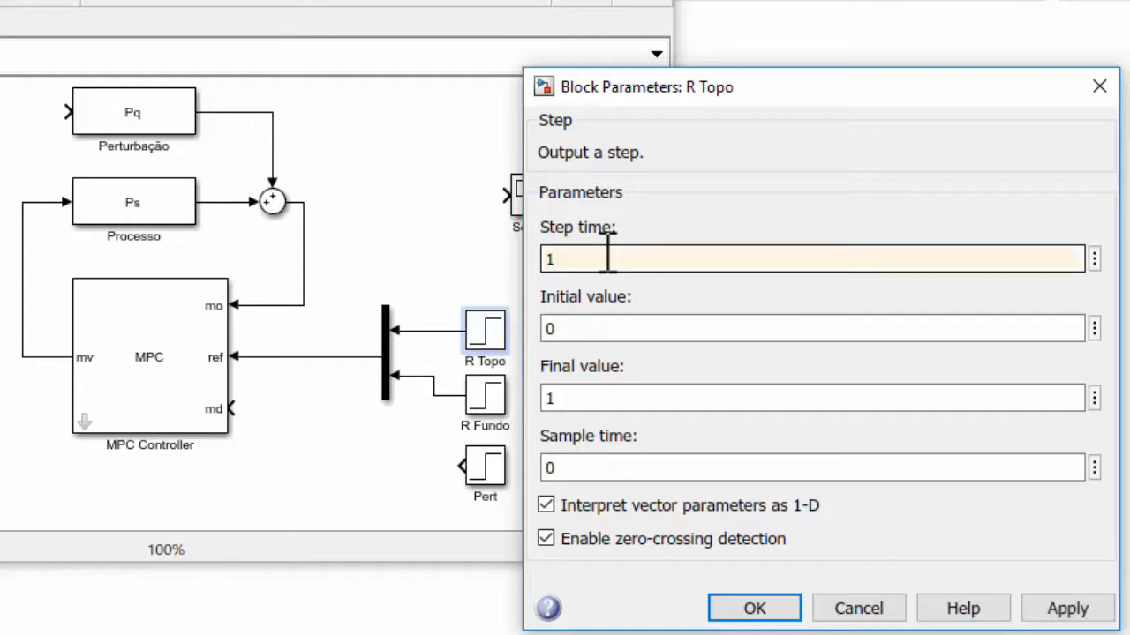
double_click(589, 329)
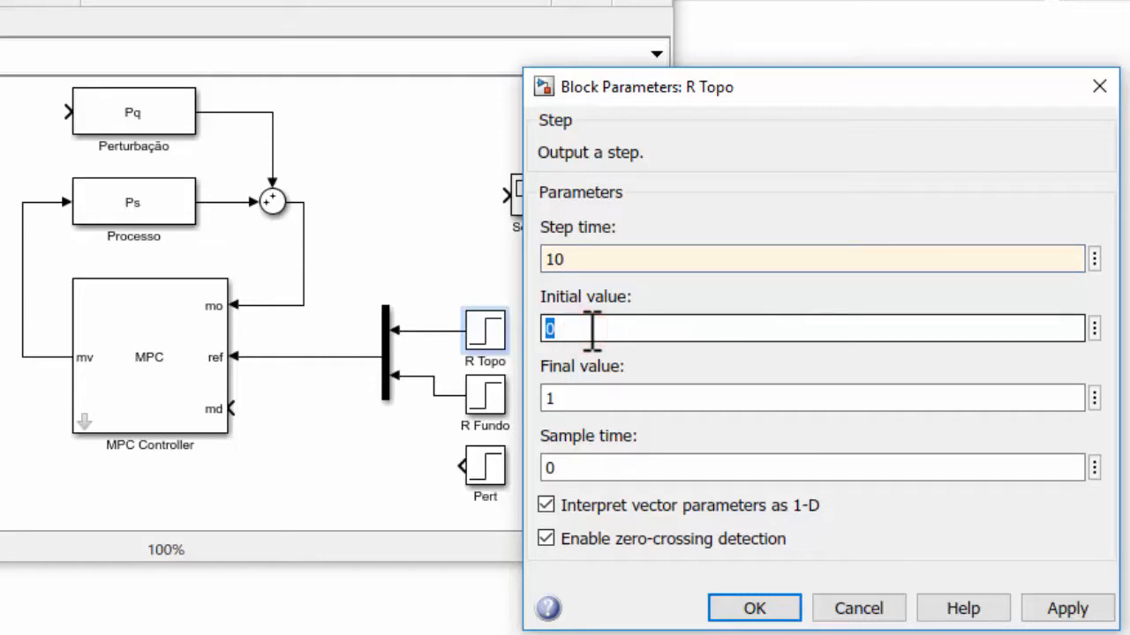
double_click(578, 398)
text(s)
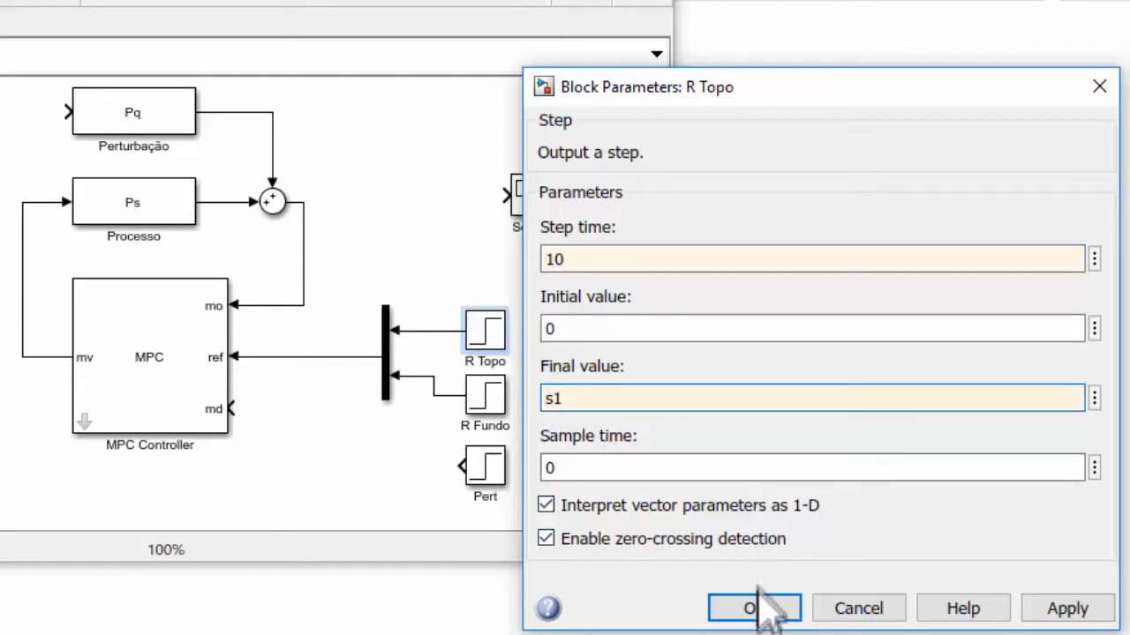
click(755, 611)
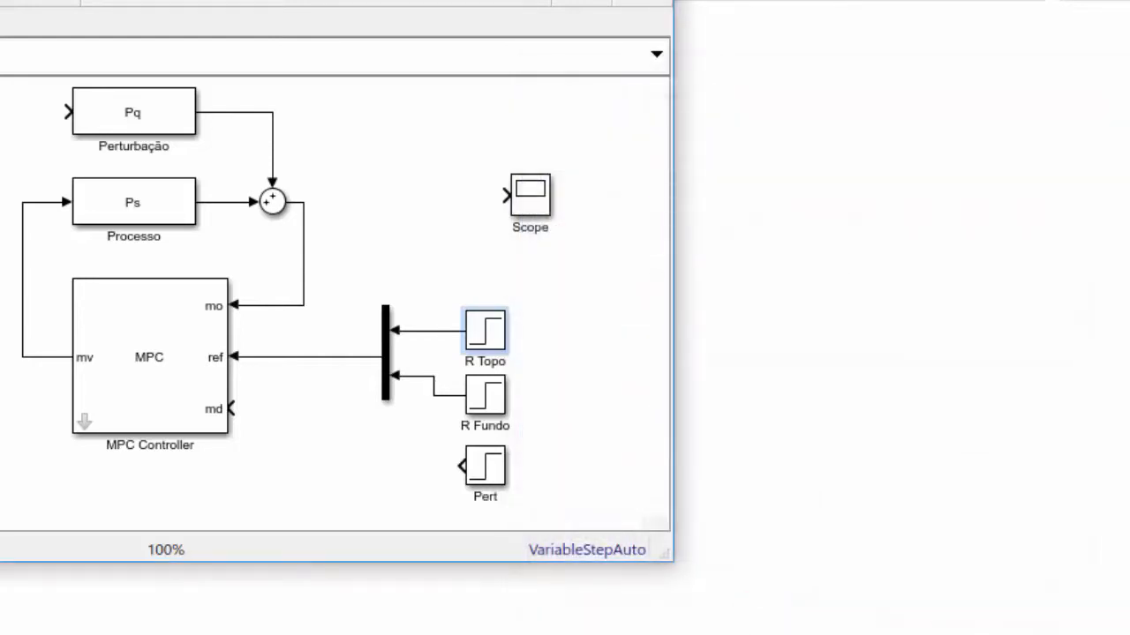
Switch to WoodBerry.m in the MATLAB editor and check the set-point and disturbance variables under Parametros do Simulink
mouse_move(138, 634)
click(18, 600)
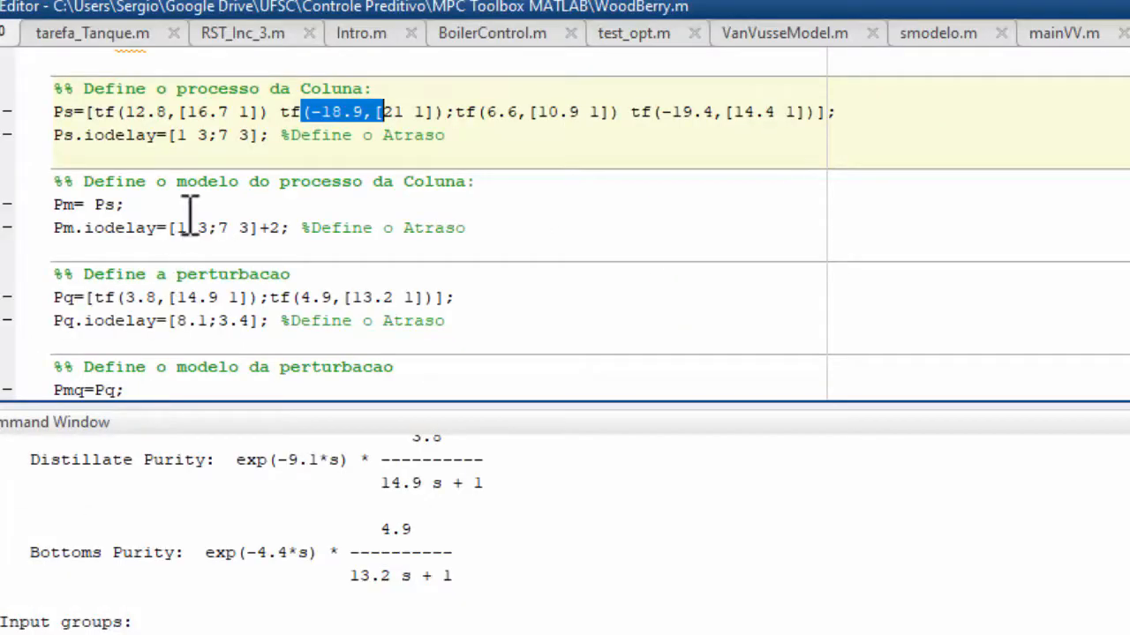
click(185, 215)
scroll(179, 247, down, 1)
scroll(176, 256, down, 3)
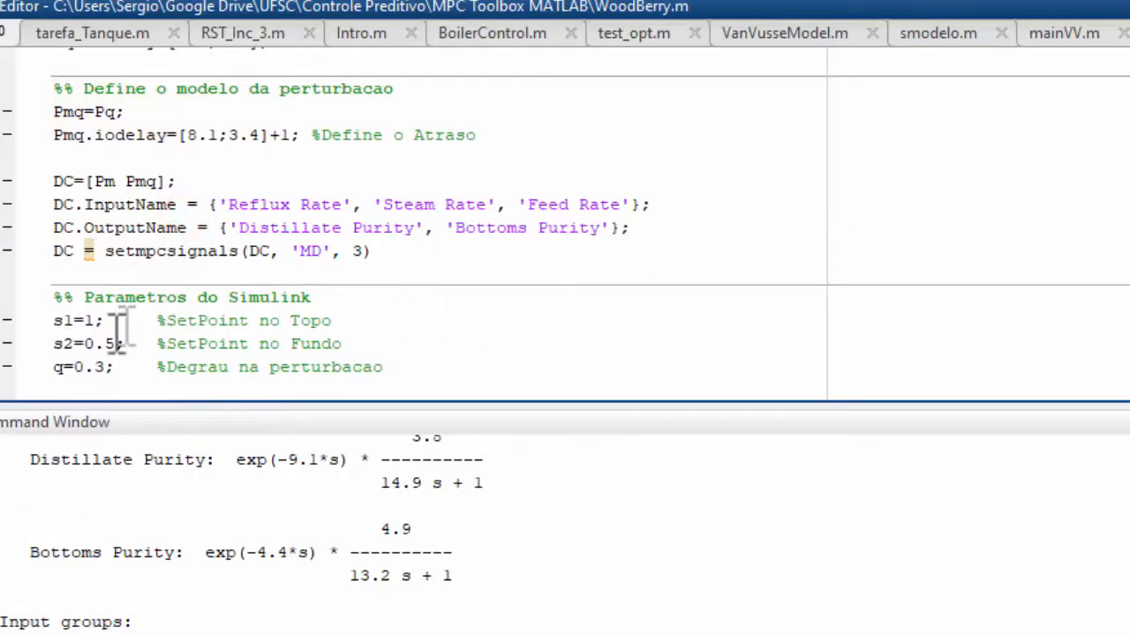
double_click(62, 322)
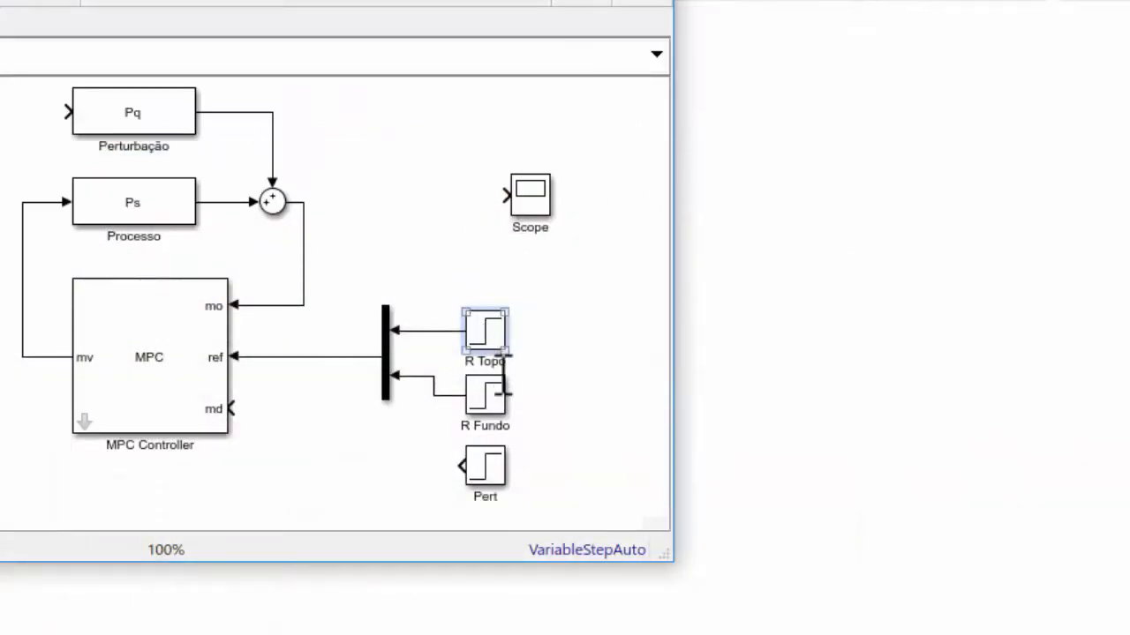
Back in the Simulink model, set the R Fundo block's step time to 70 and its final value to s2
click(497, 399)
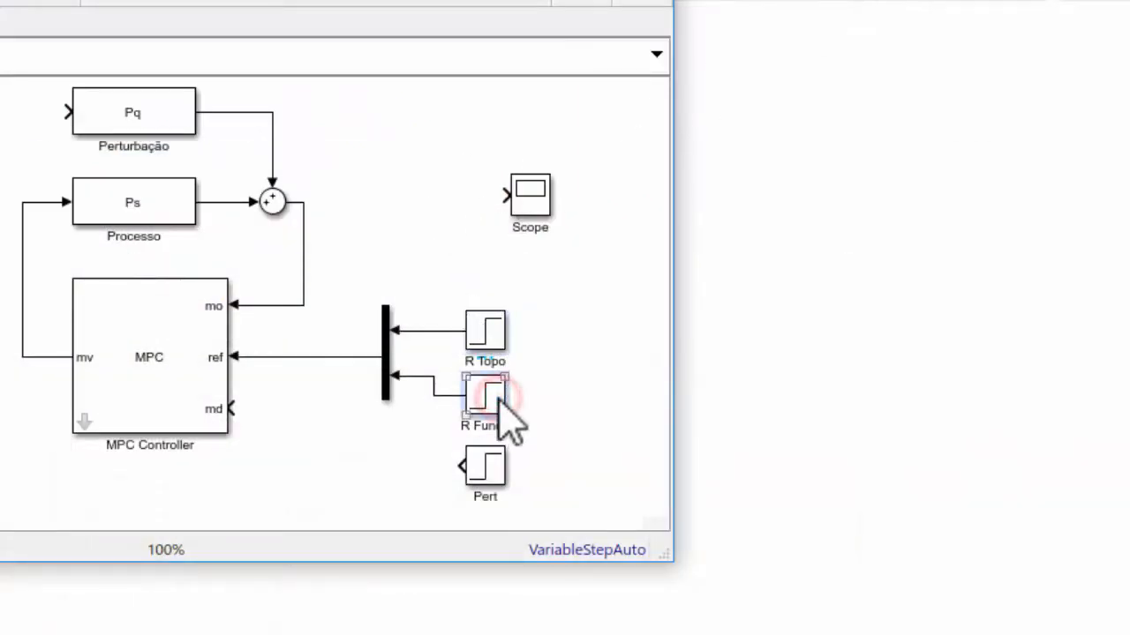
double_click(484, 399)
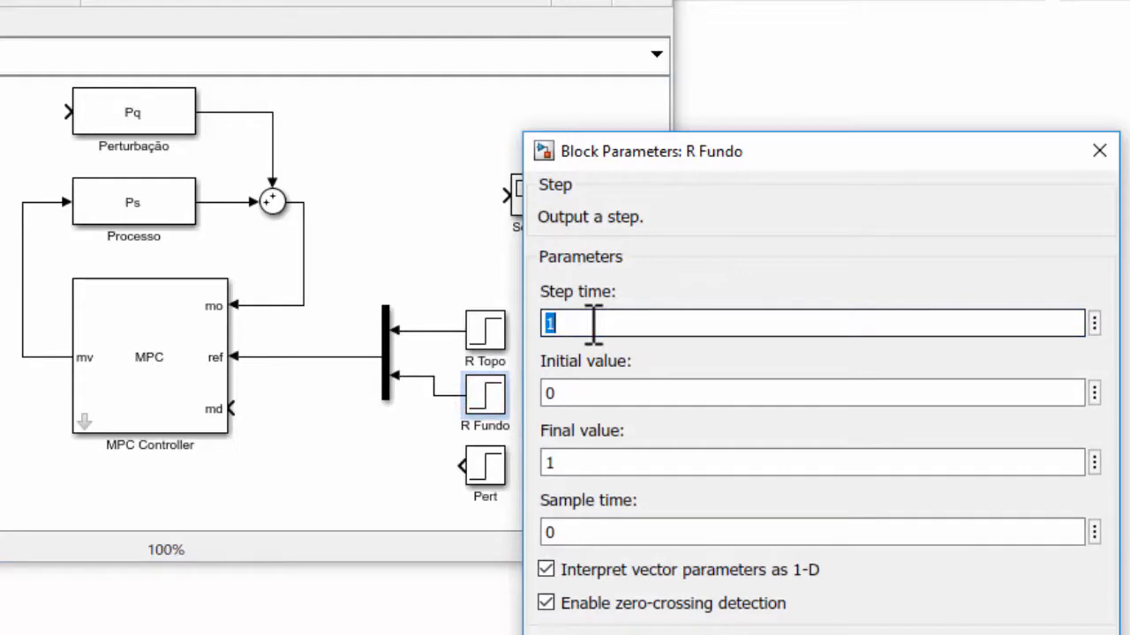
text(70)
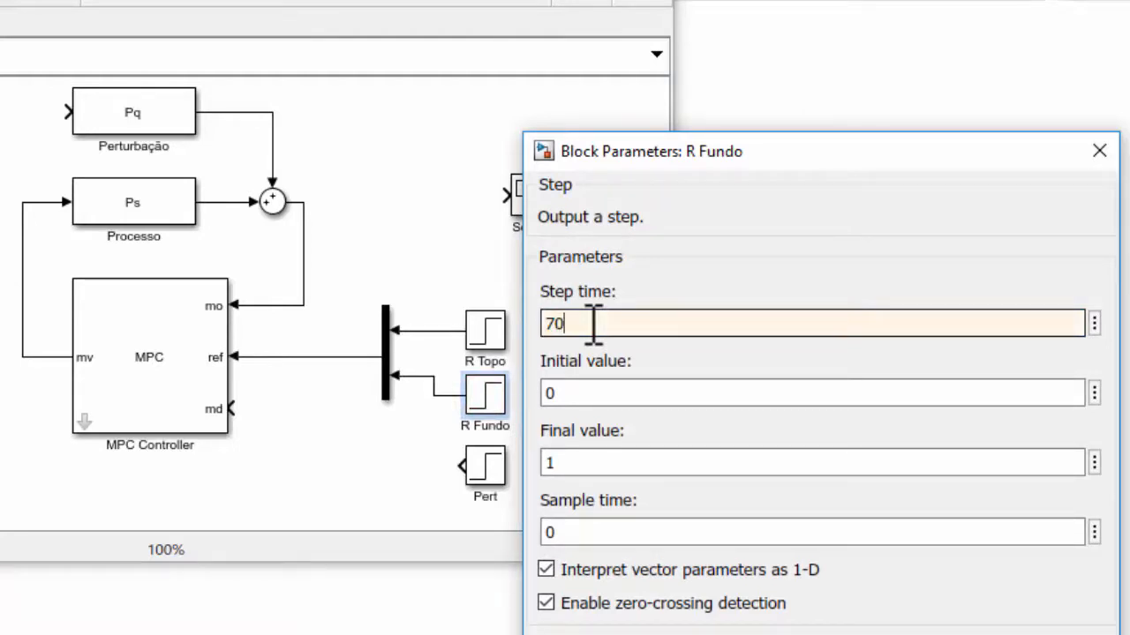
double_click(590, 394)
double_click(603, 460)
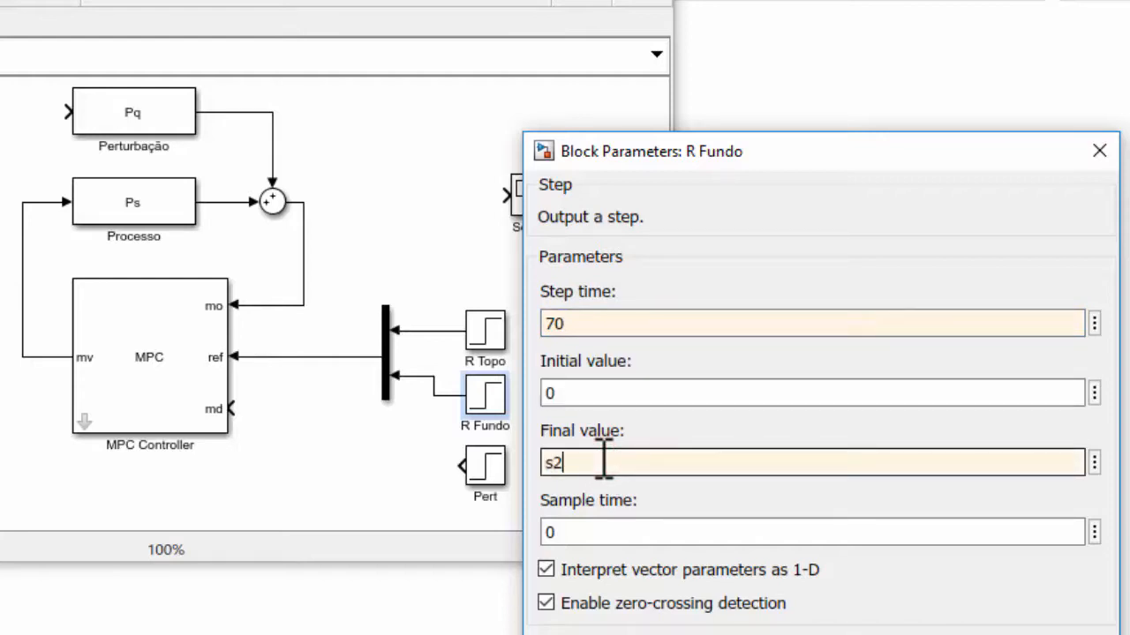
key(Return)
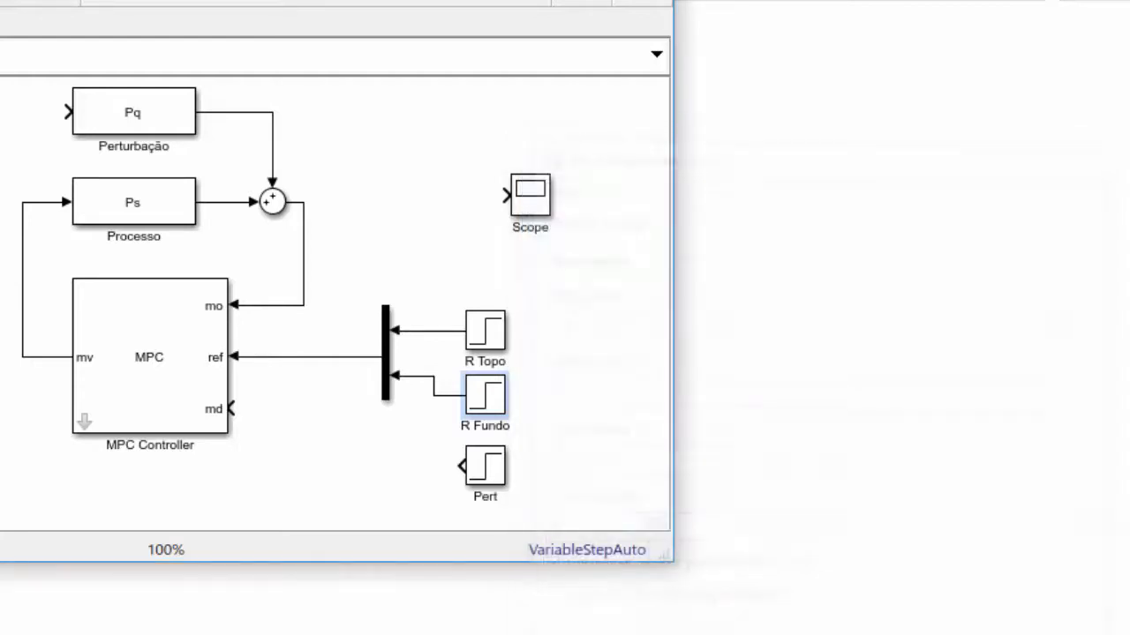
Set the Pert block's step time to 130 and its final value to q
double_click(487, 464)
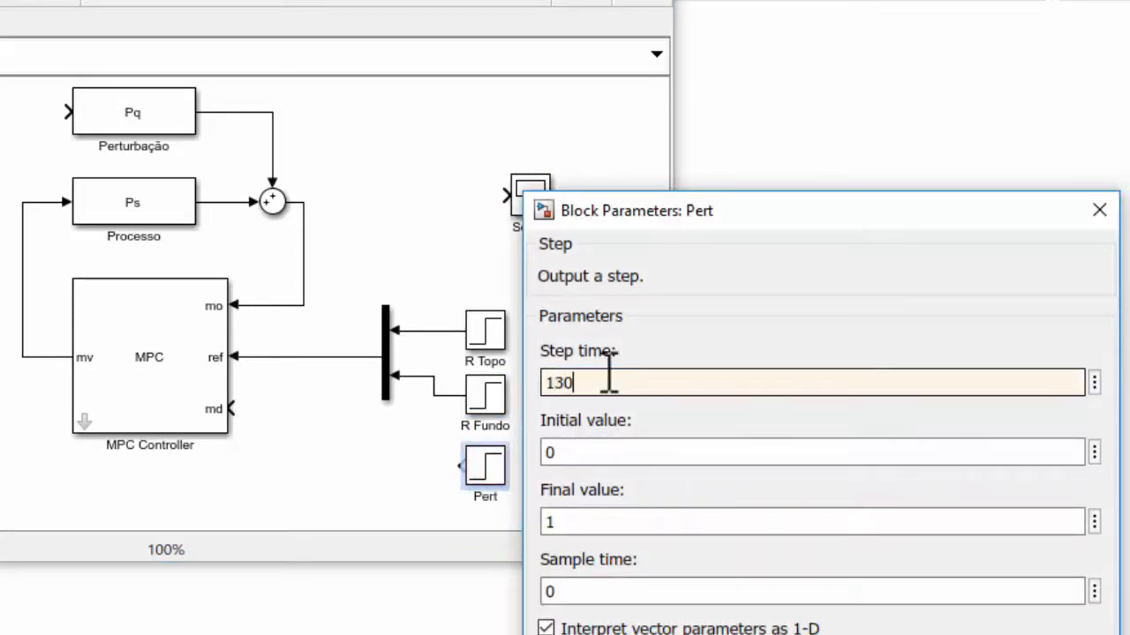
text(130)
drag(623, 209, 636, 133)
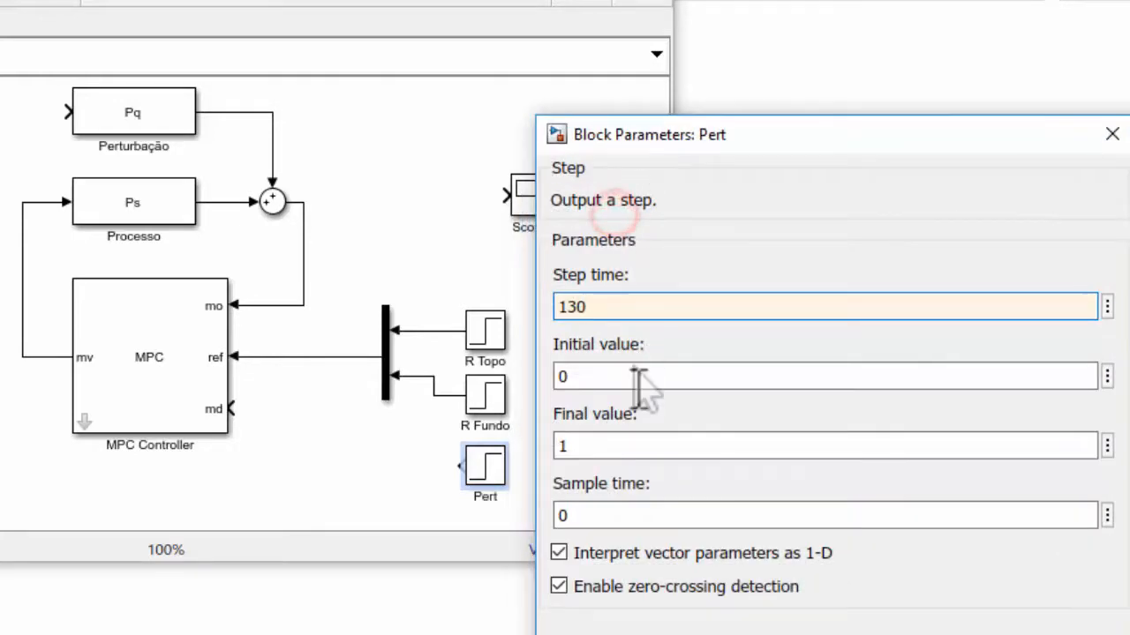
double_click(591, 443)
text(q)
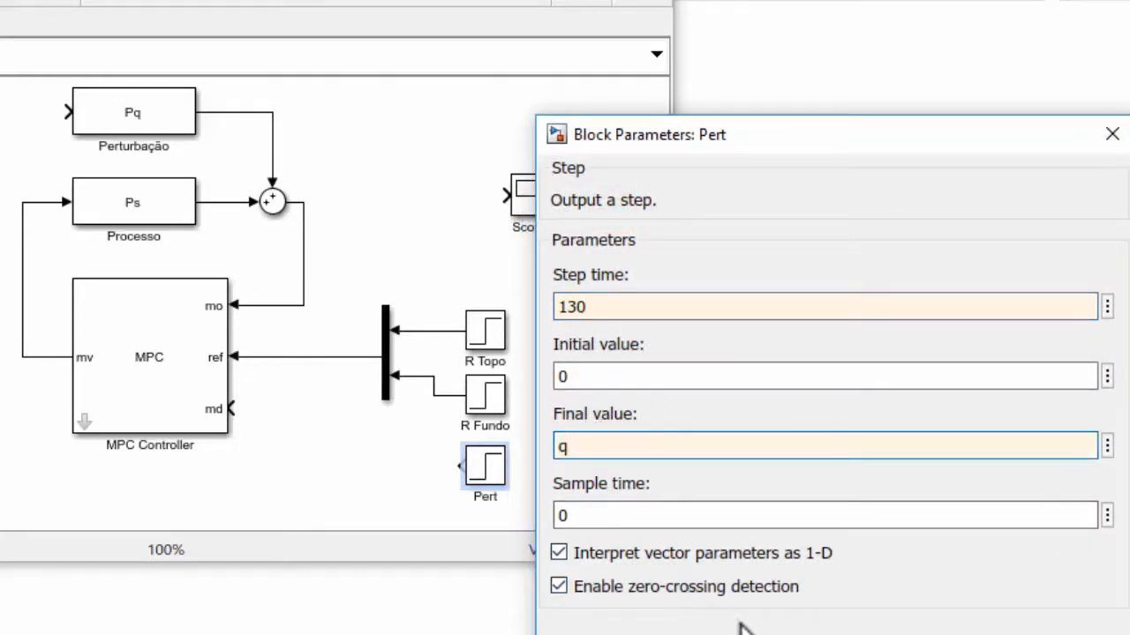
key(Return)
Connect Pert to the Perturbação input and branch that line to the controller's md input
click(432, 480)
drag(455, 468, 65, 107)
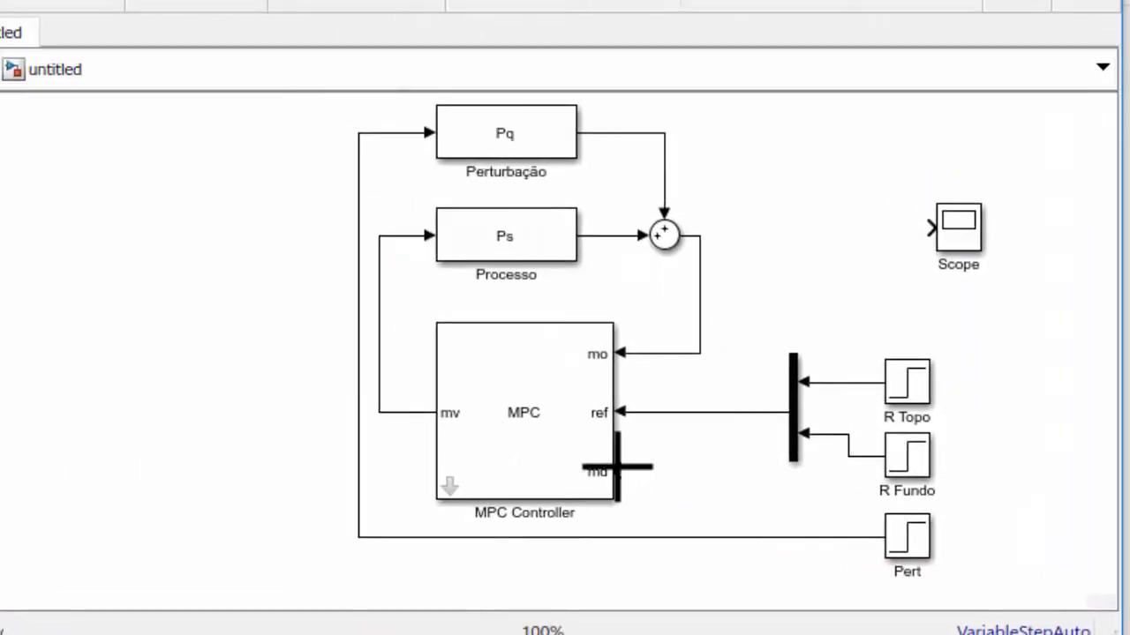
mouse_move(617, 468)
mouse_down()
mouse_move(663, 501)
mouse_move(665, 534)
mouse_up()
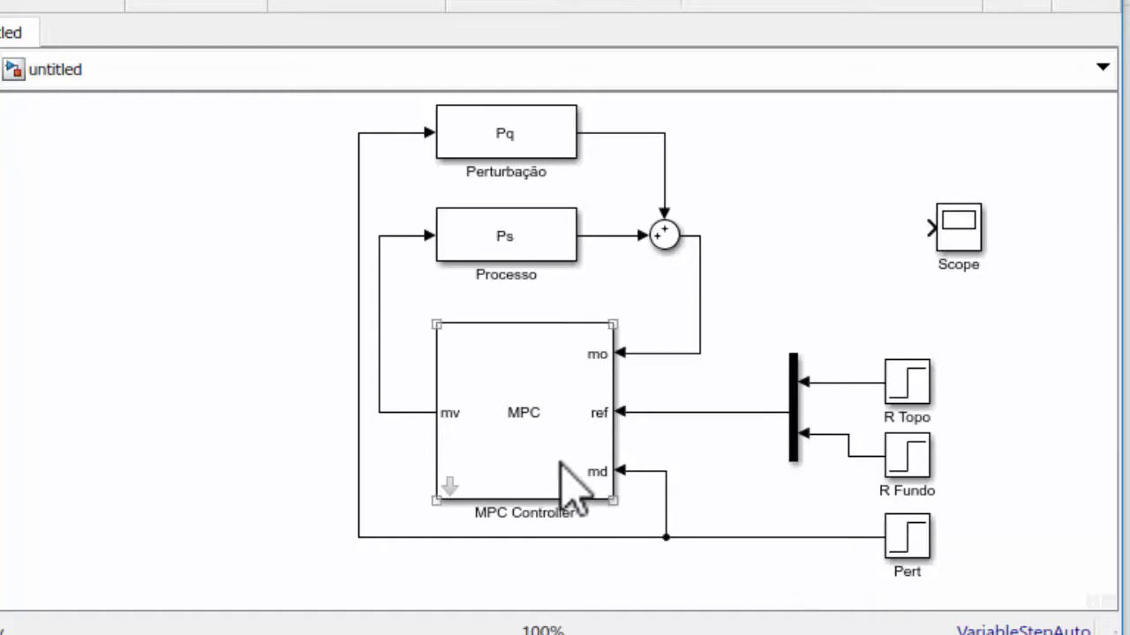
Align the Scope above the R Topo block and configure it with two input ports in a layout of two stacked displays
drag(964, 217, 914, 194)
drag(935, 233, 937, 237)
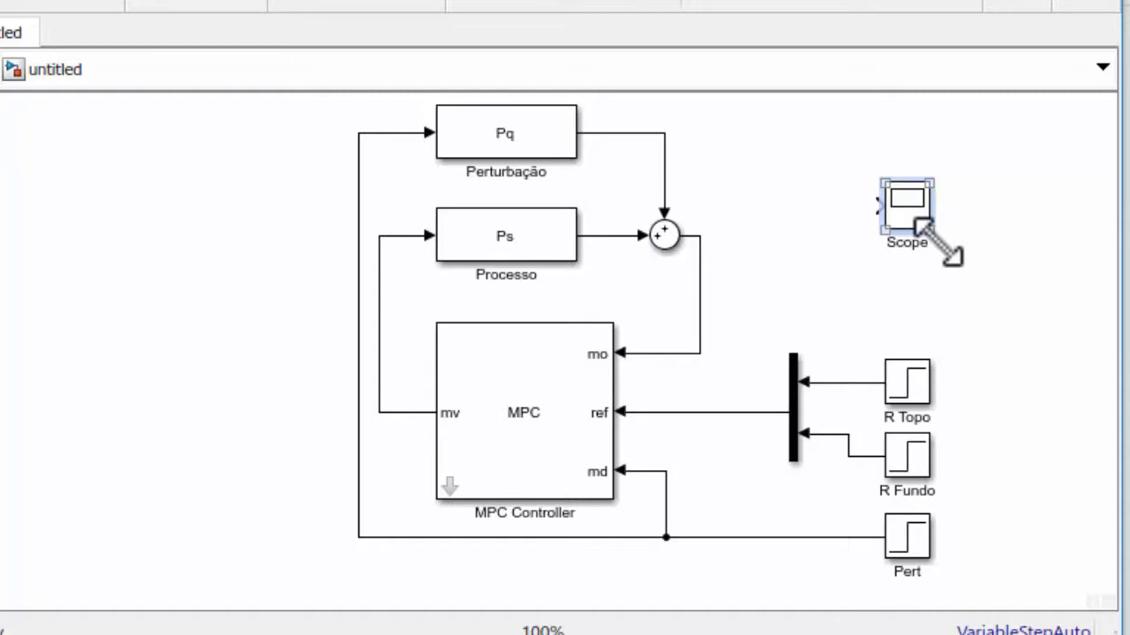
click(899, 208)
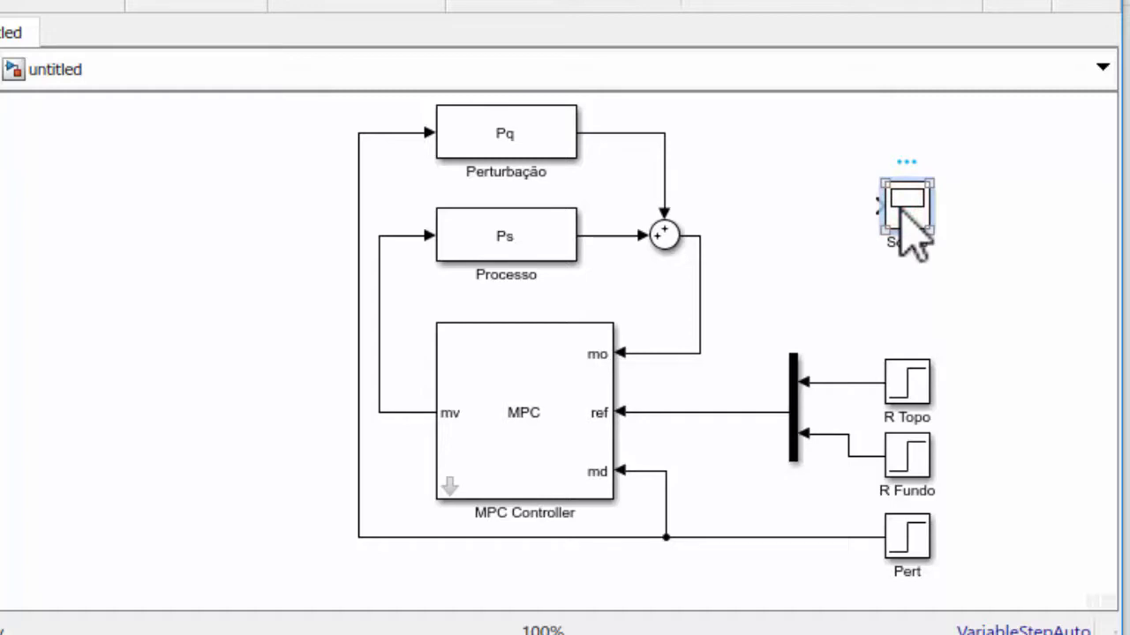
double_click(900, 210)
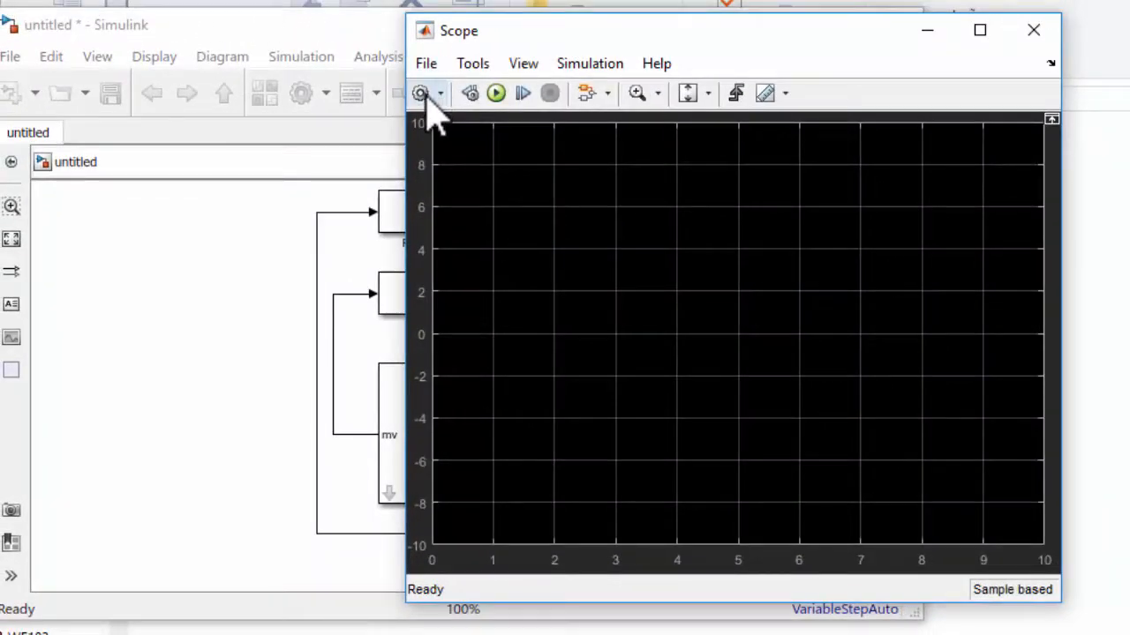
click(422, 93)
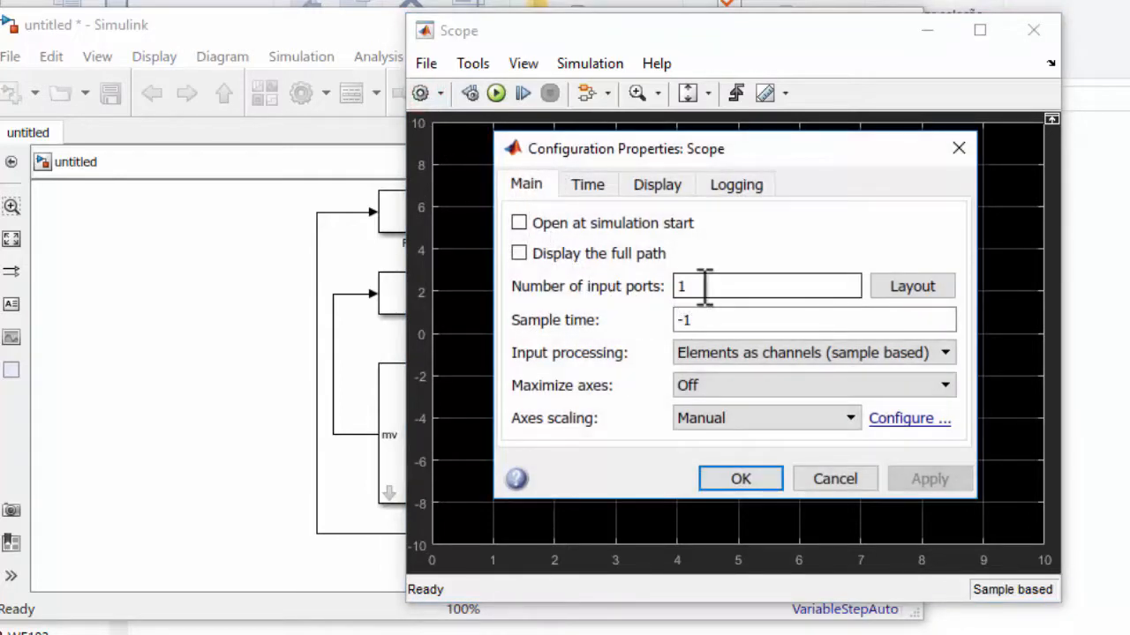
text(2)
click(733, 246)
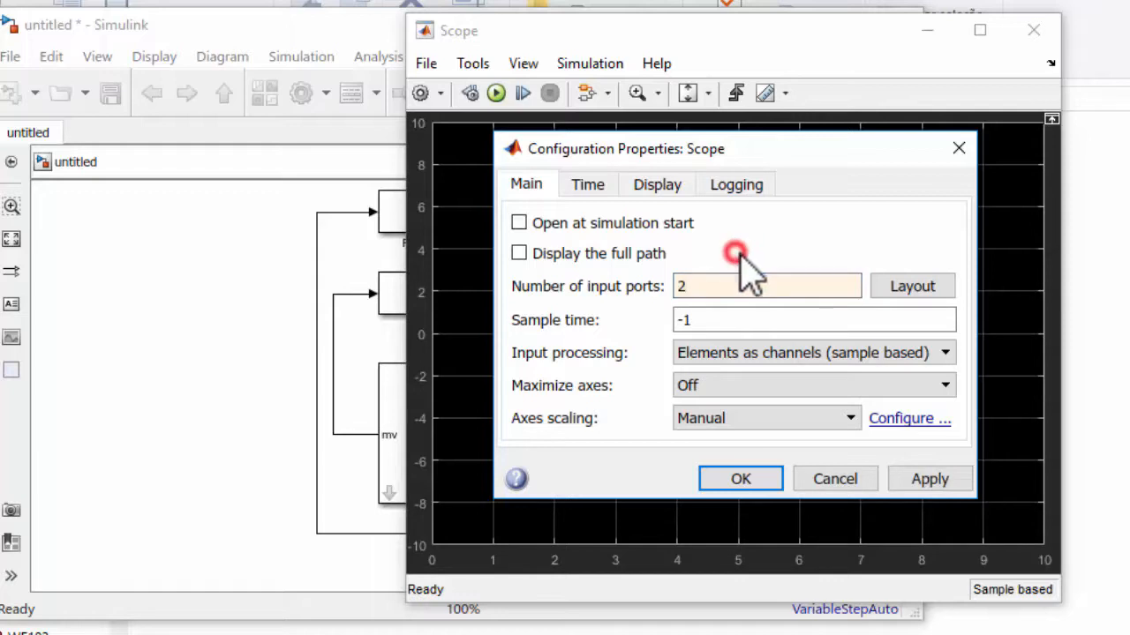
click(910, 287)
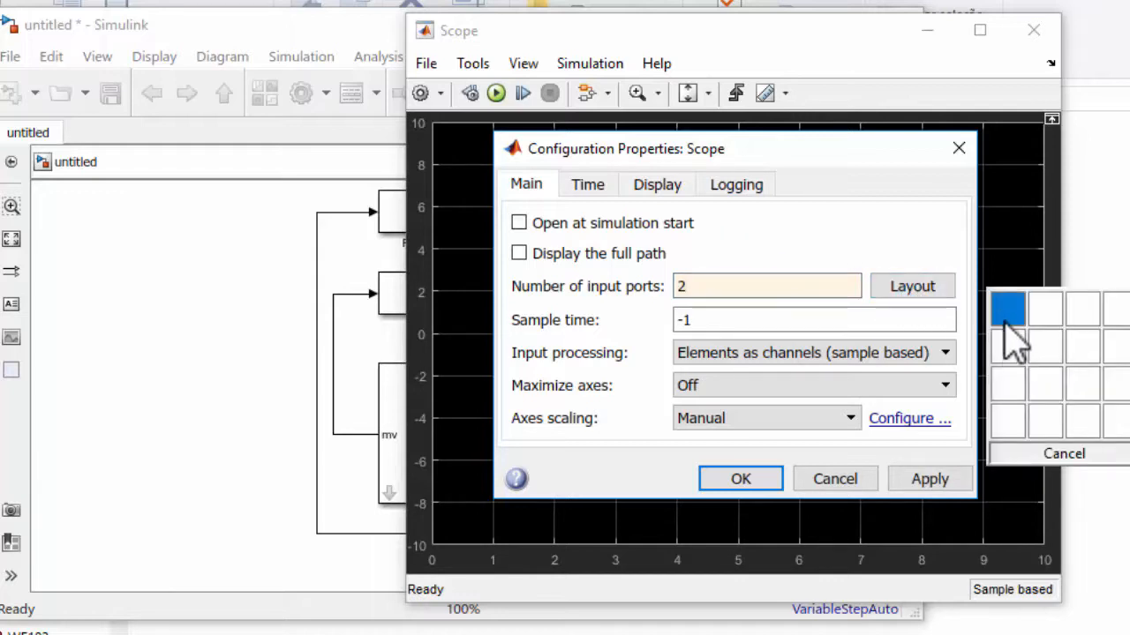
click(1007, 357)
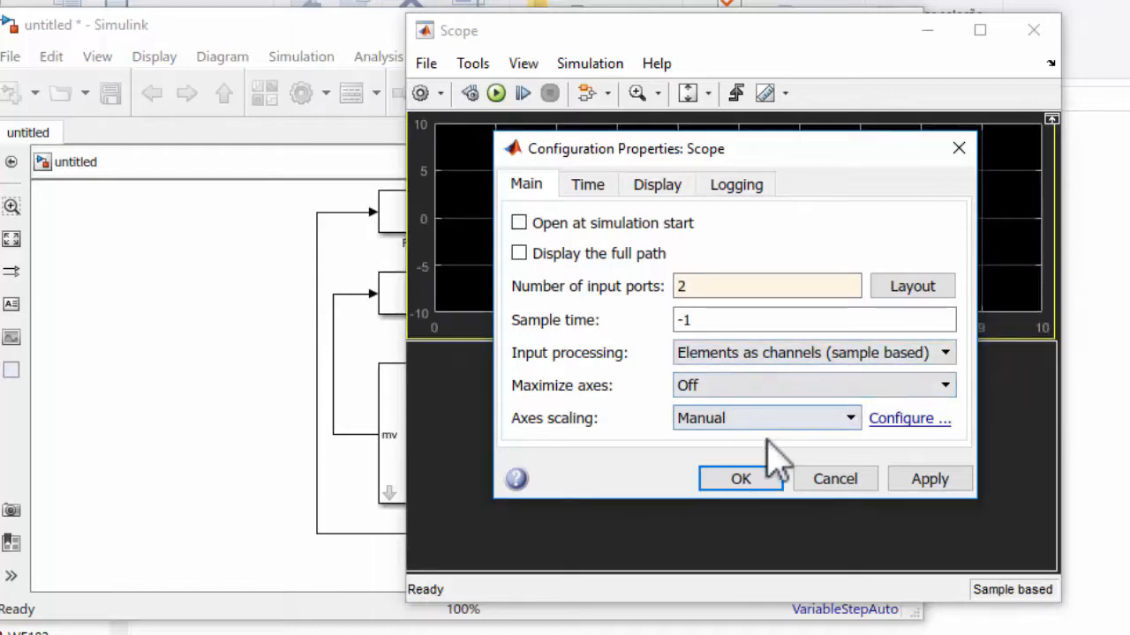
click(768, 474)
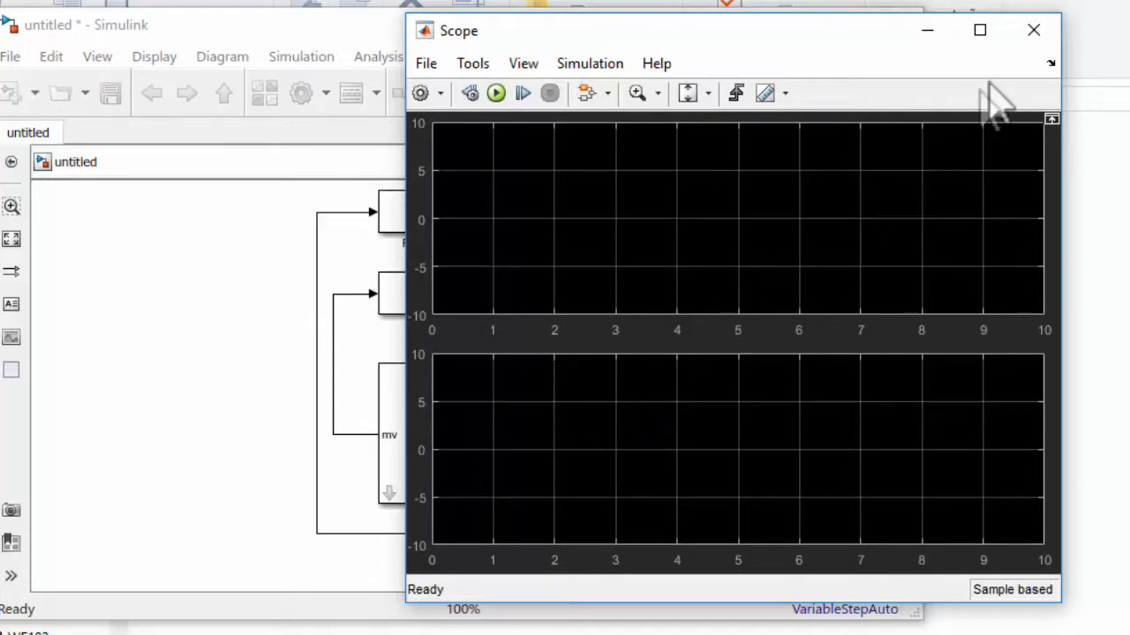
click(1031, 32)
Copy the Mux to the space between the Sum block and the Scope and flip the copy to face the Scope
click(767, 324)
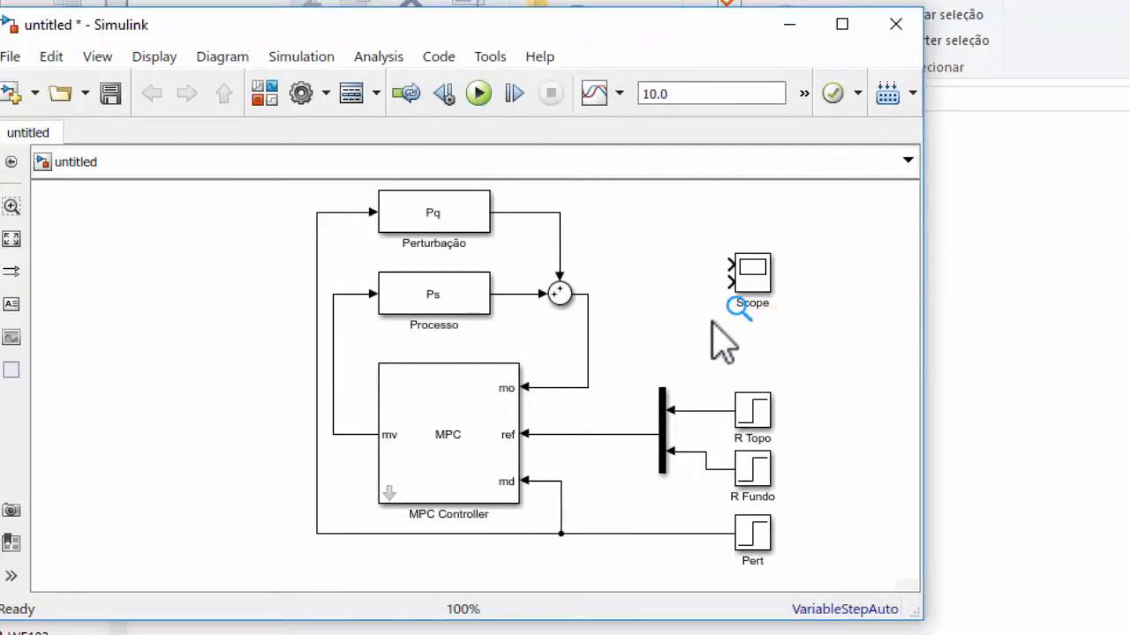
drag(666, 415, 665, 239)
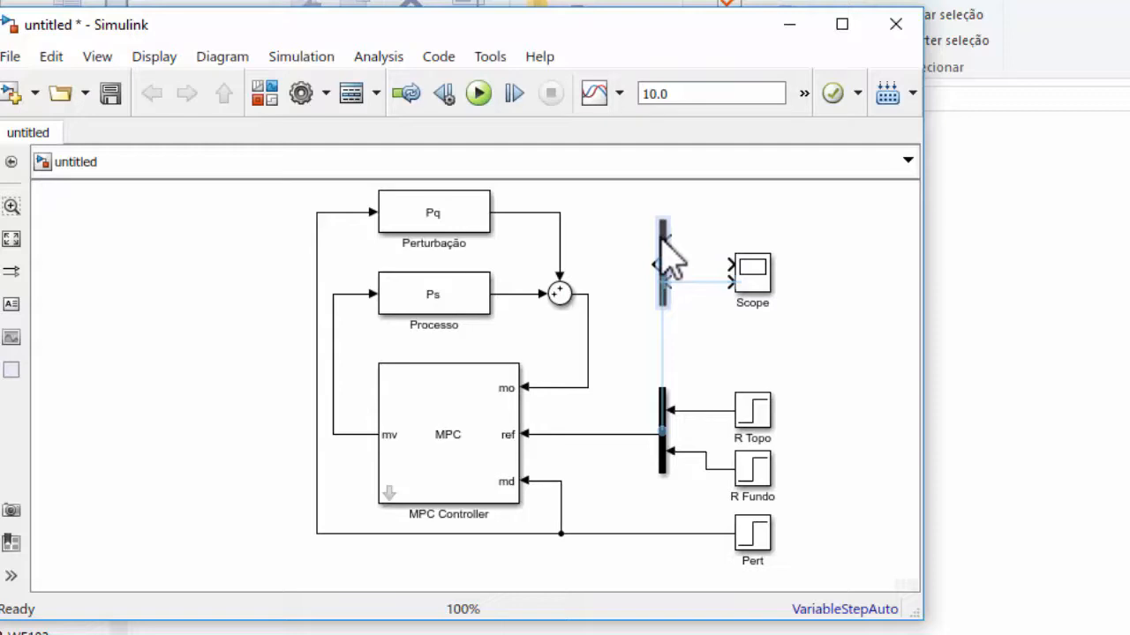
drag(662, 238, 664, 240)
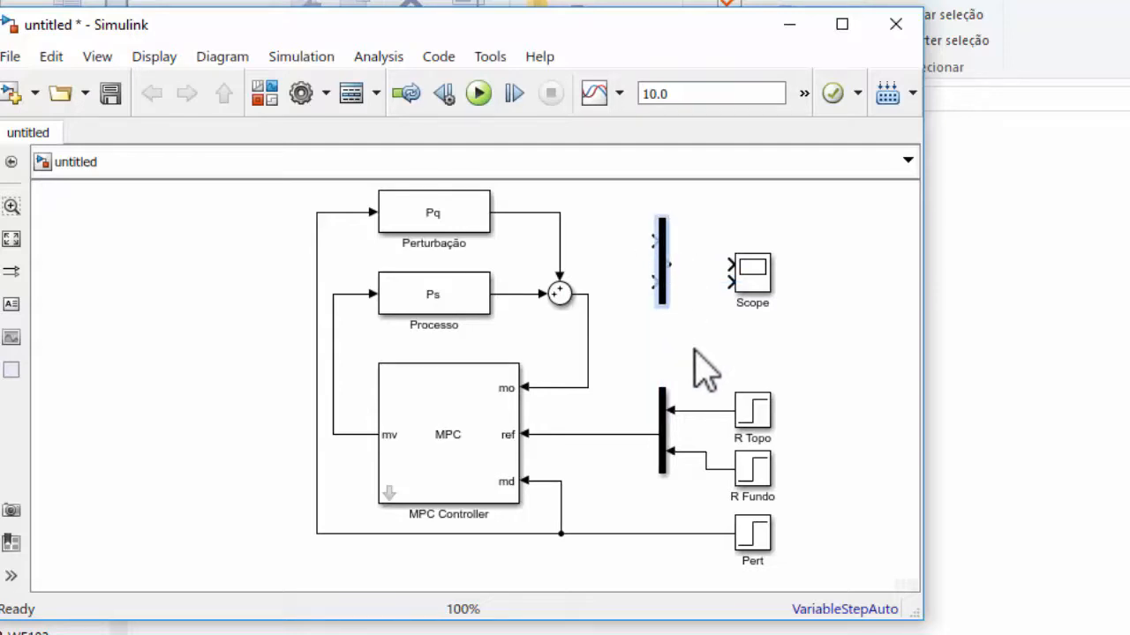
Wire the Sum output and the ref signal through the new Mux to the Scope's first input, and the mv signal to its second input
click(698, 353)
drag(673, 261, 731, 264)
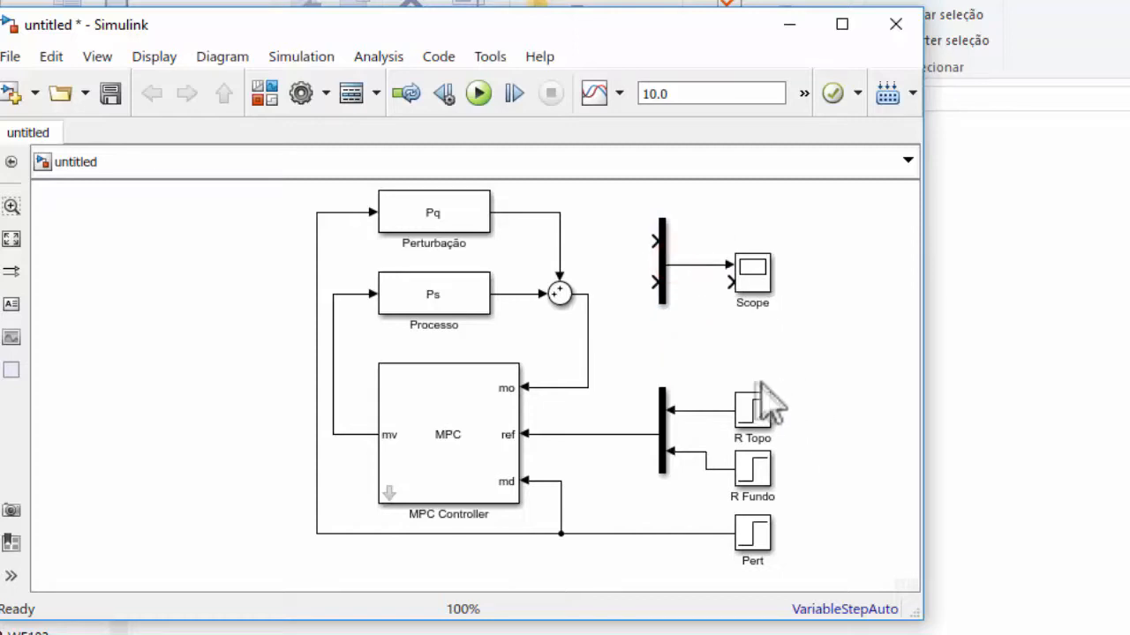
click(655, 238)
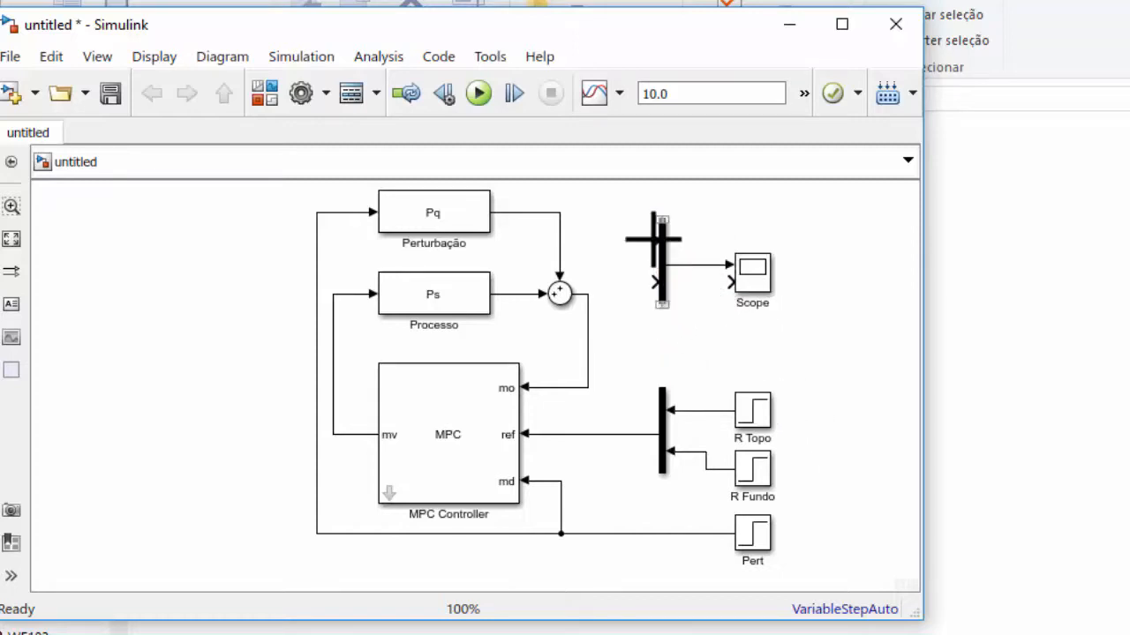
drag(653, 238, 587, 294)
click(663, 300)
drag(650, 283, 624, 434)
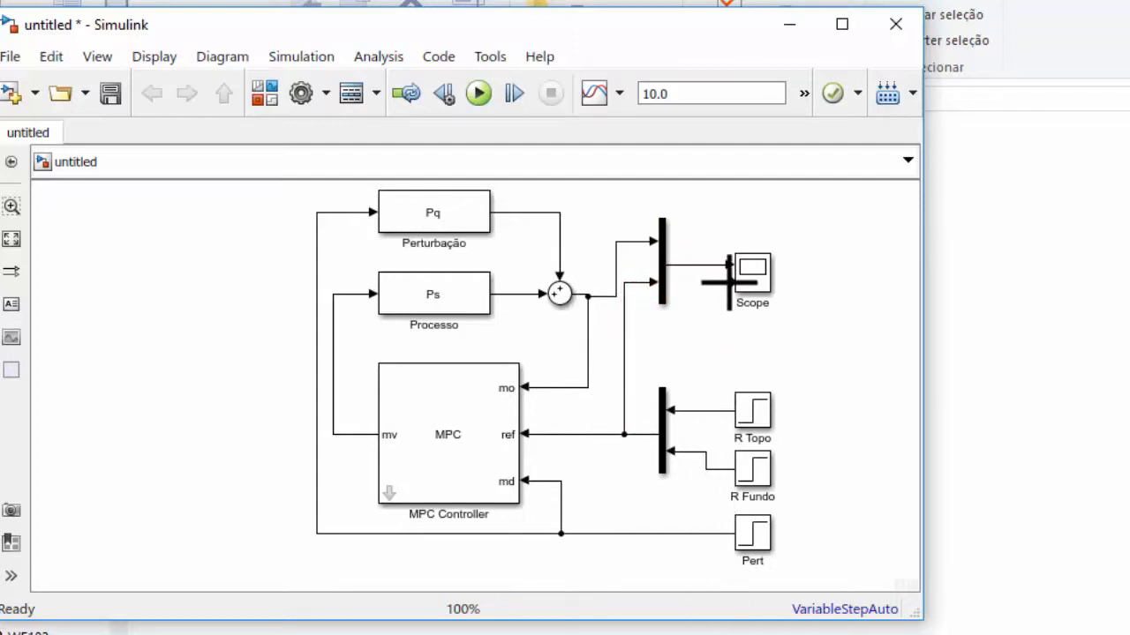
drag(729, 283, 334, 336)
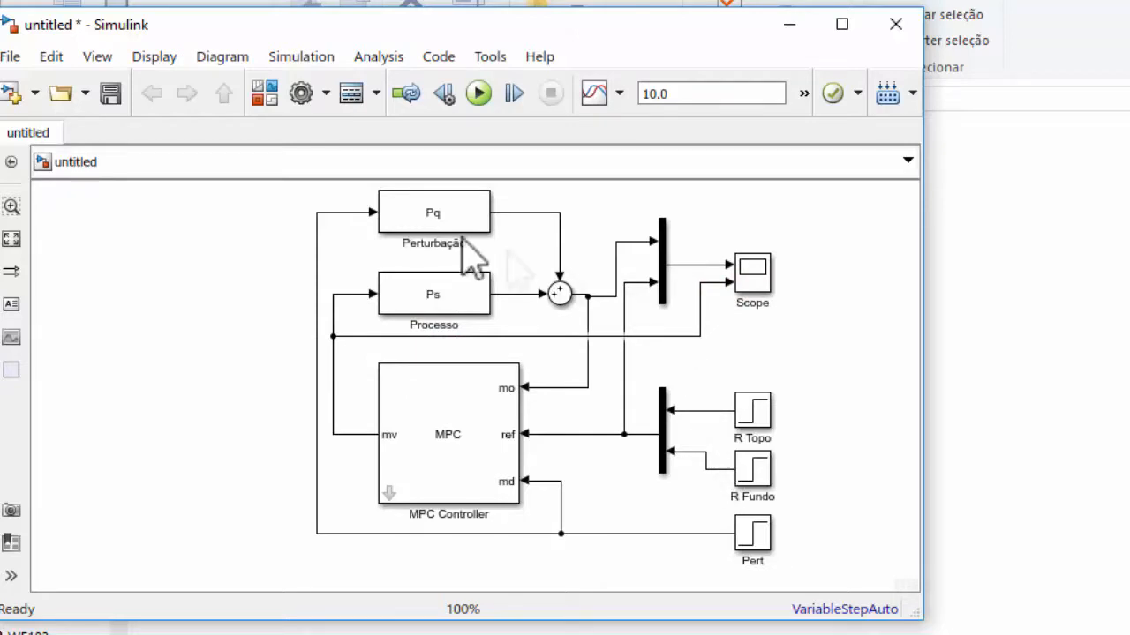
click(439, 470)
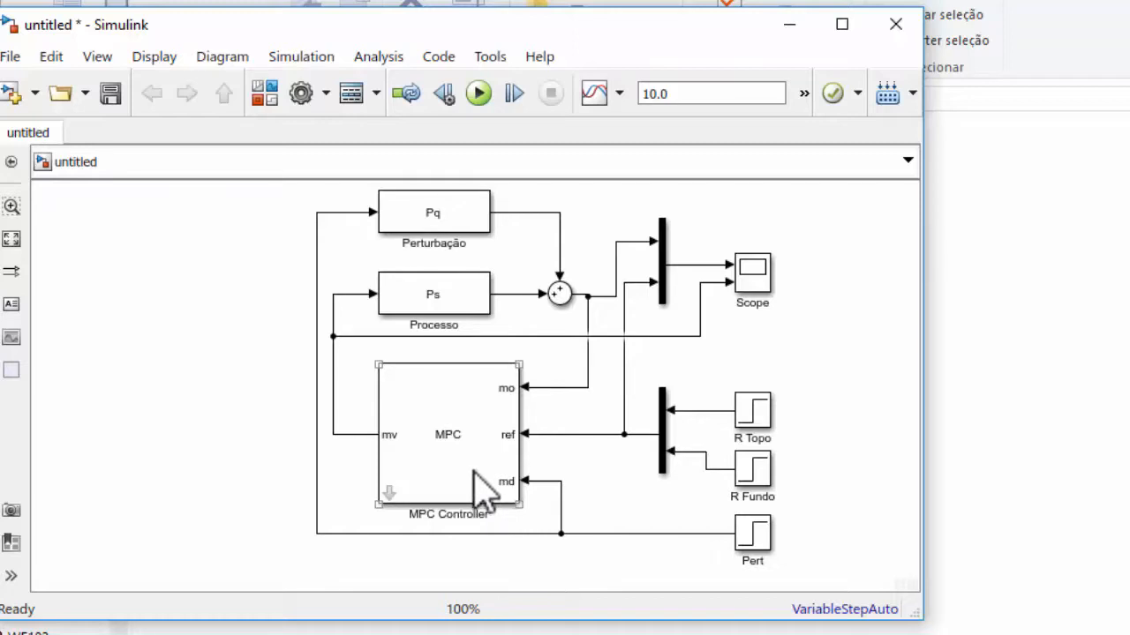
Save the model as MPCToolWB and set its simulation stop time to 200
click(110, 94)
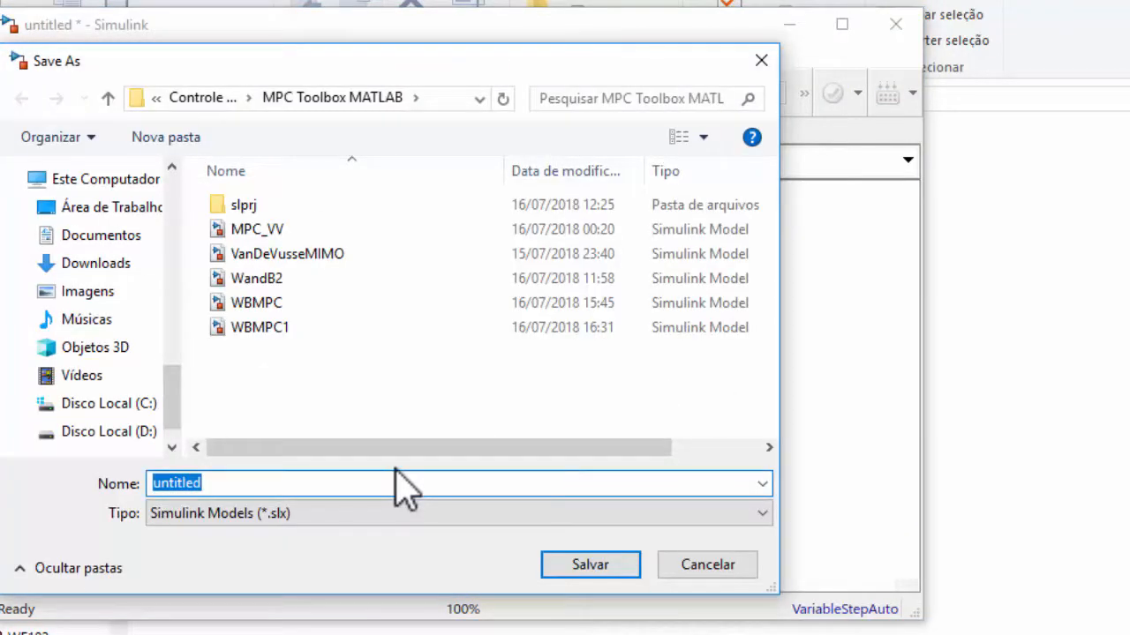
text(MPC)
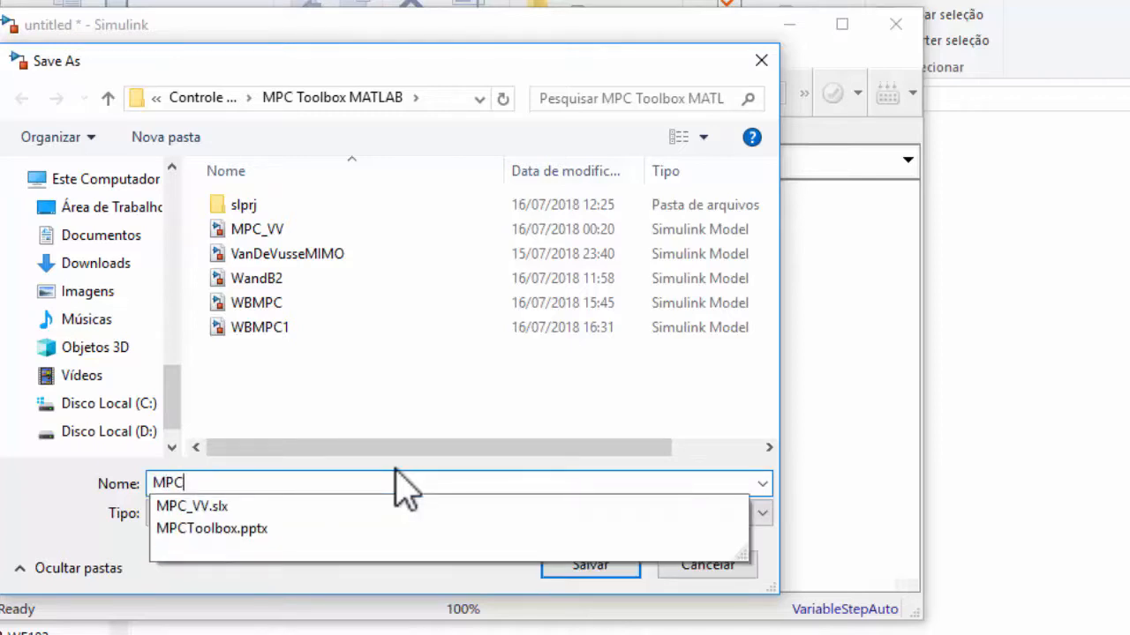
text(ToolW)
key(Return)
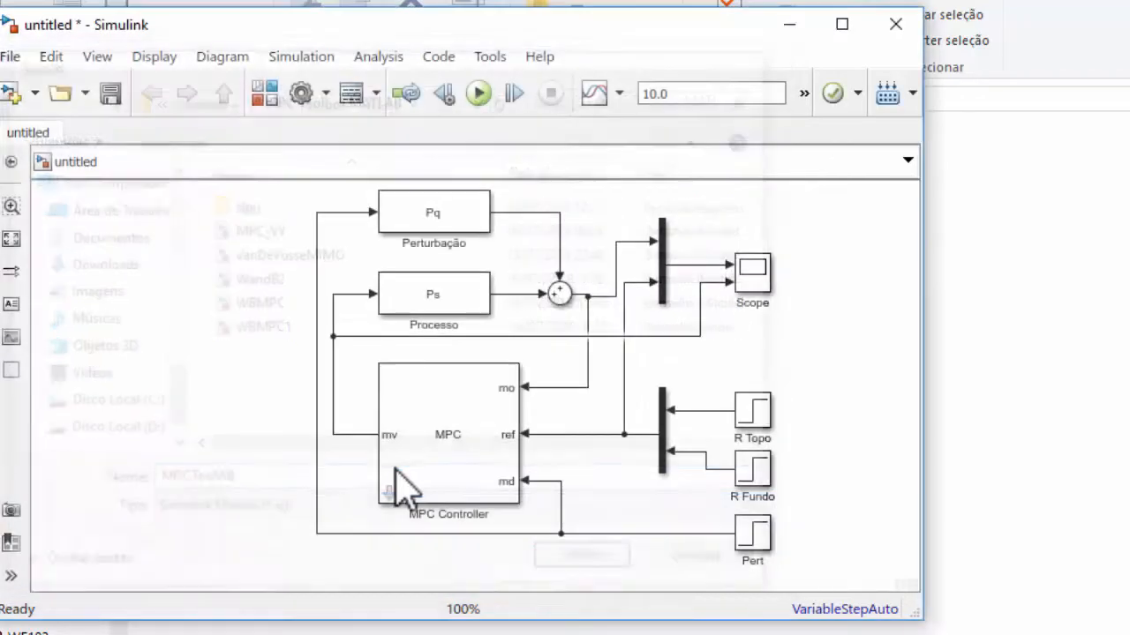
click(684, 88)
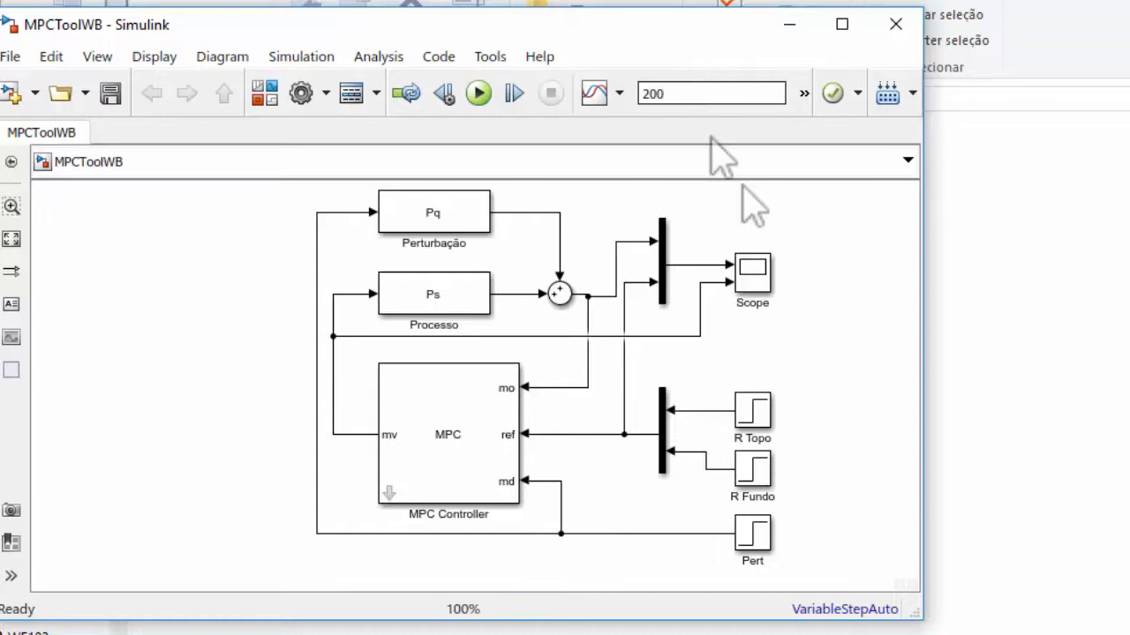
click(871, 305)
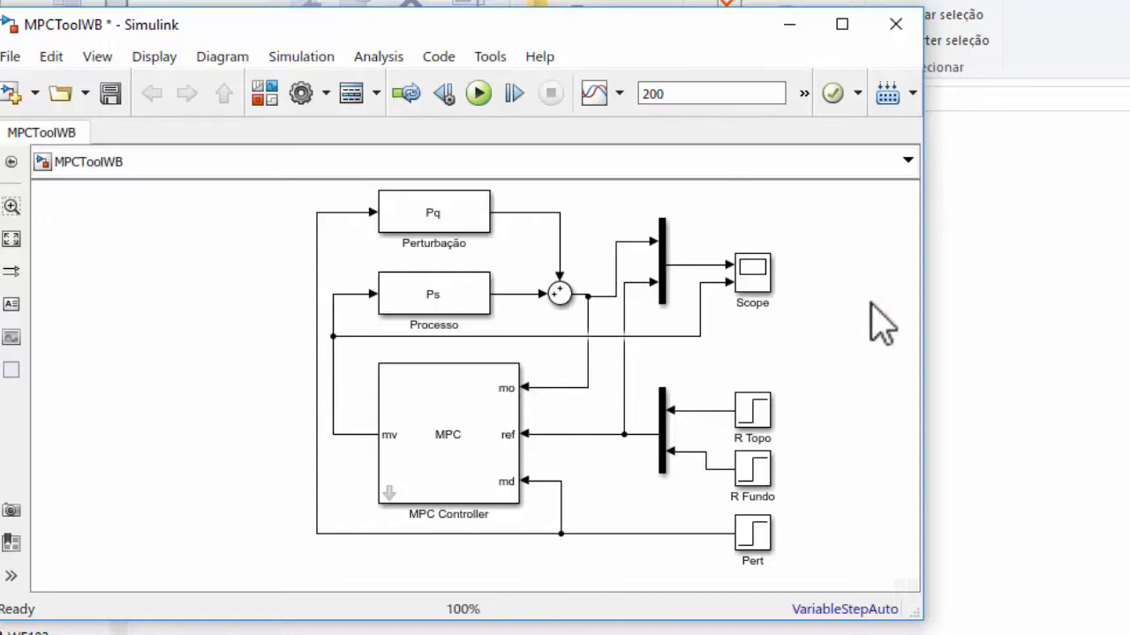
Start designing the MPC Controller block's controller in MPC Designer and open its MPC structure definition
click(449, 434)
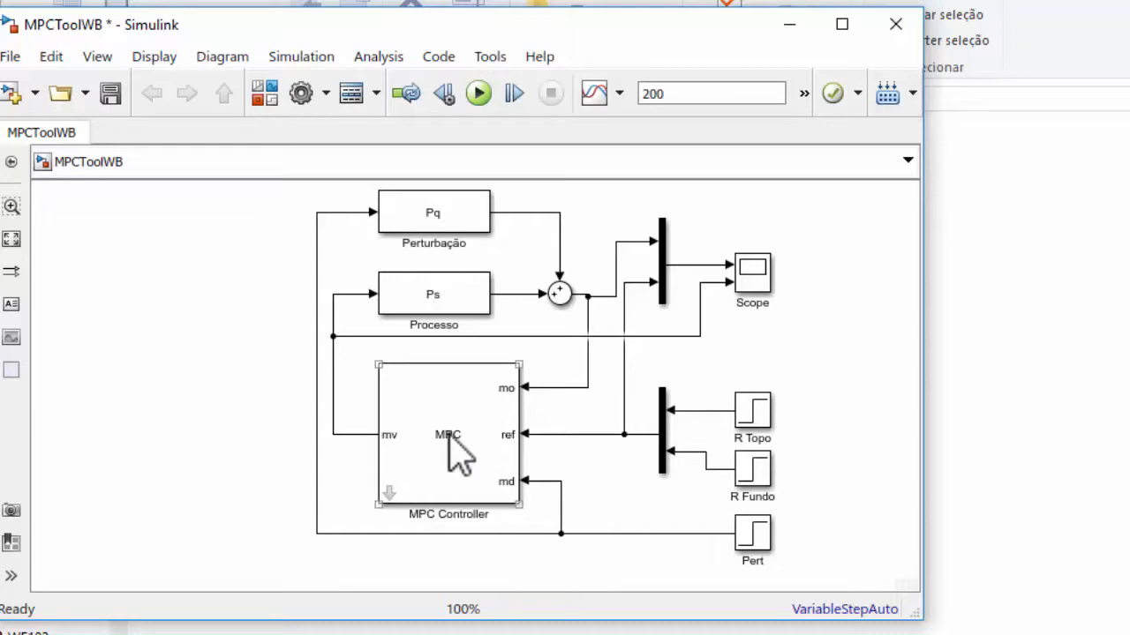
double_click(448, 435)
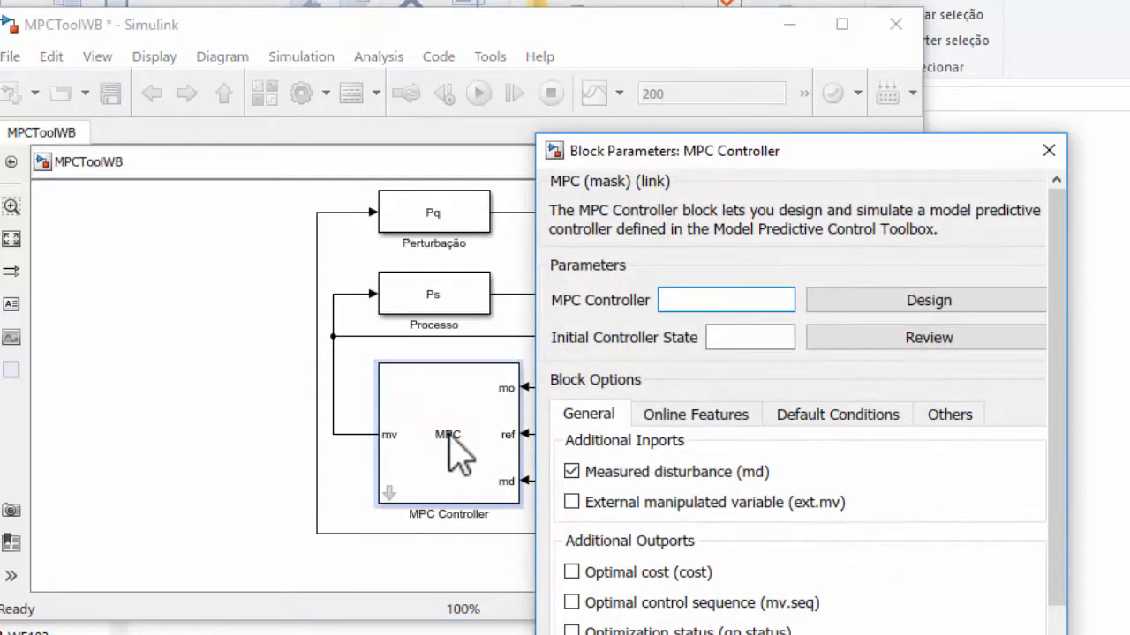
drag(789, 146, 834, 84)
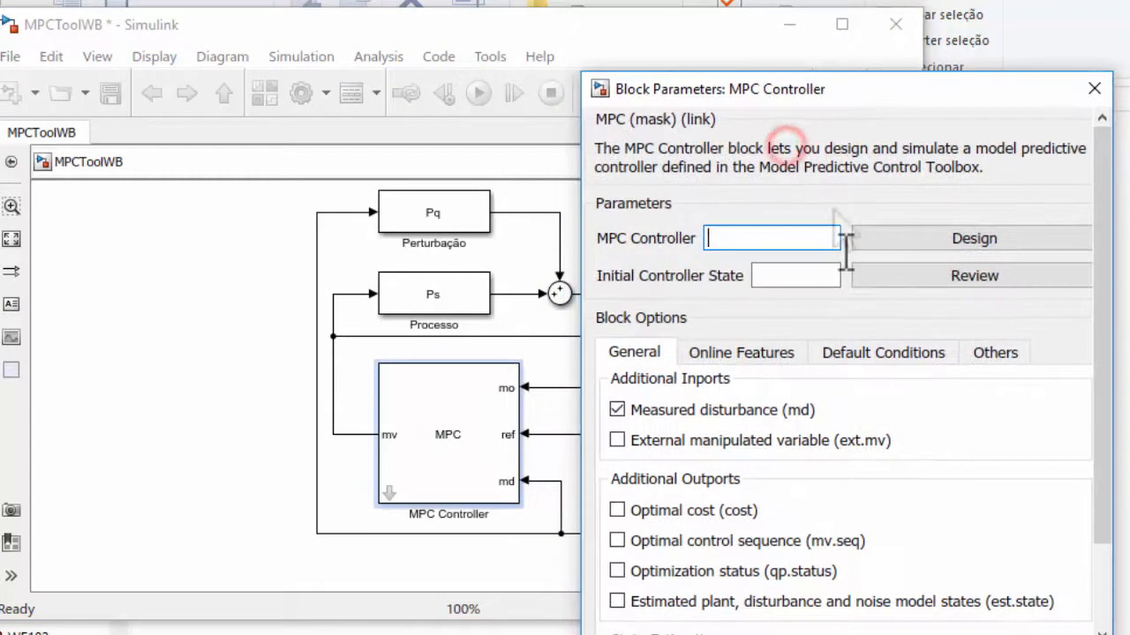
click(936, 236)
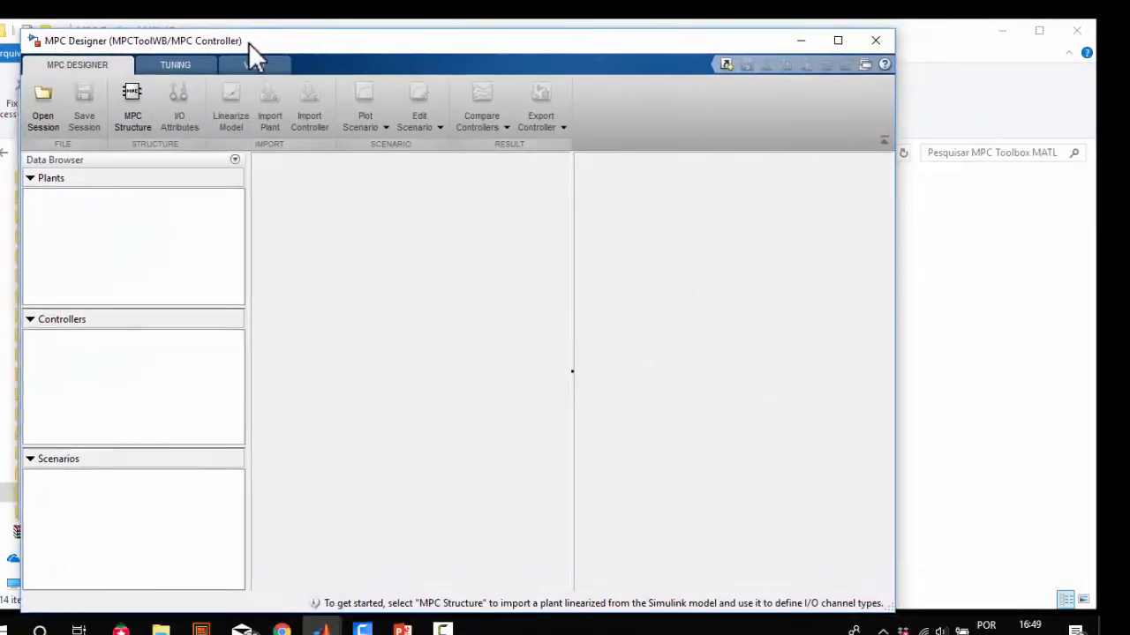
click(125, 113)
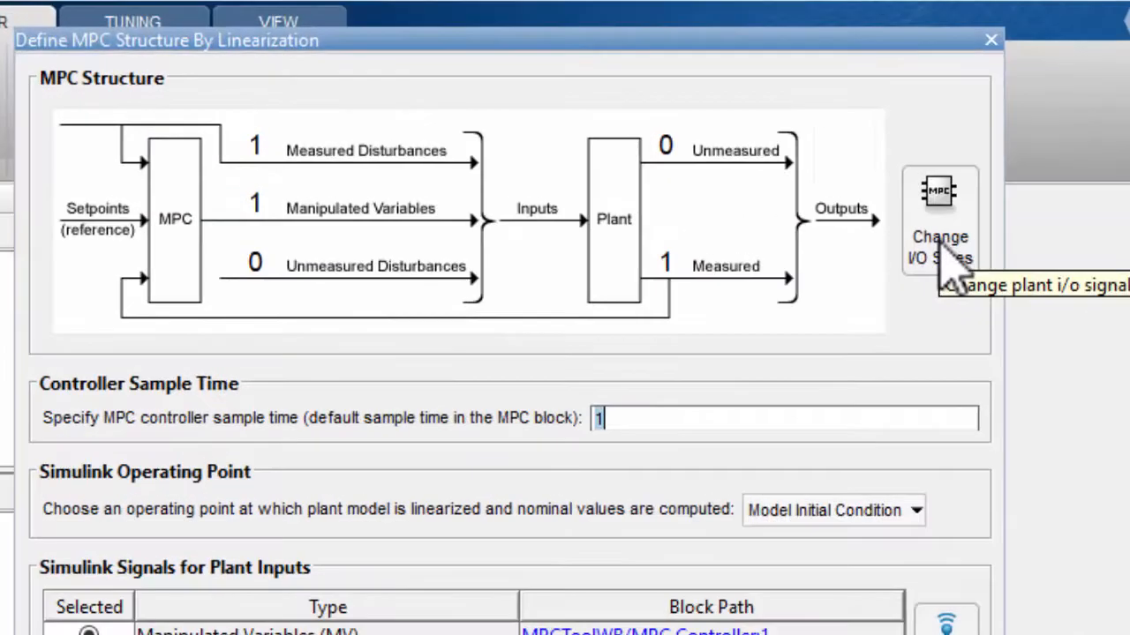
Set the MPC block signal sizes to 2 manipulated variables, 1 measured disturbance and 2 measured outputs, with no unmeasured signals
click(943, 252)
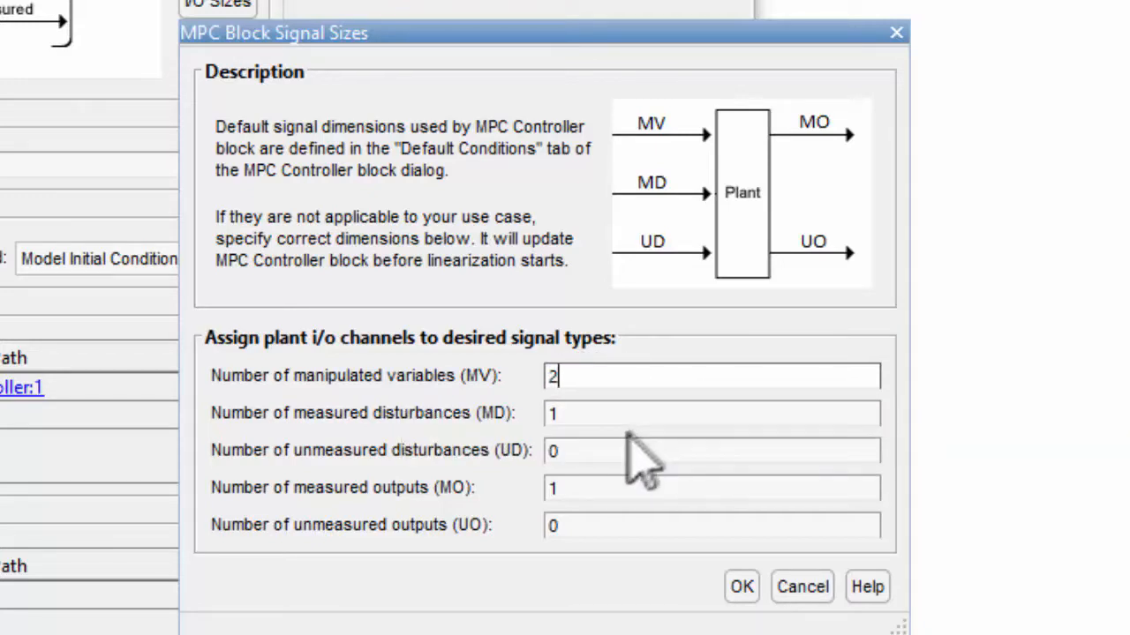
click(564, 416)
double_click(564, 416)
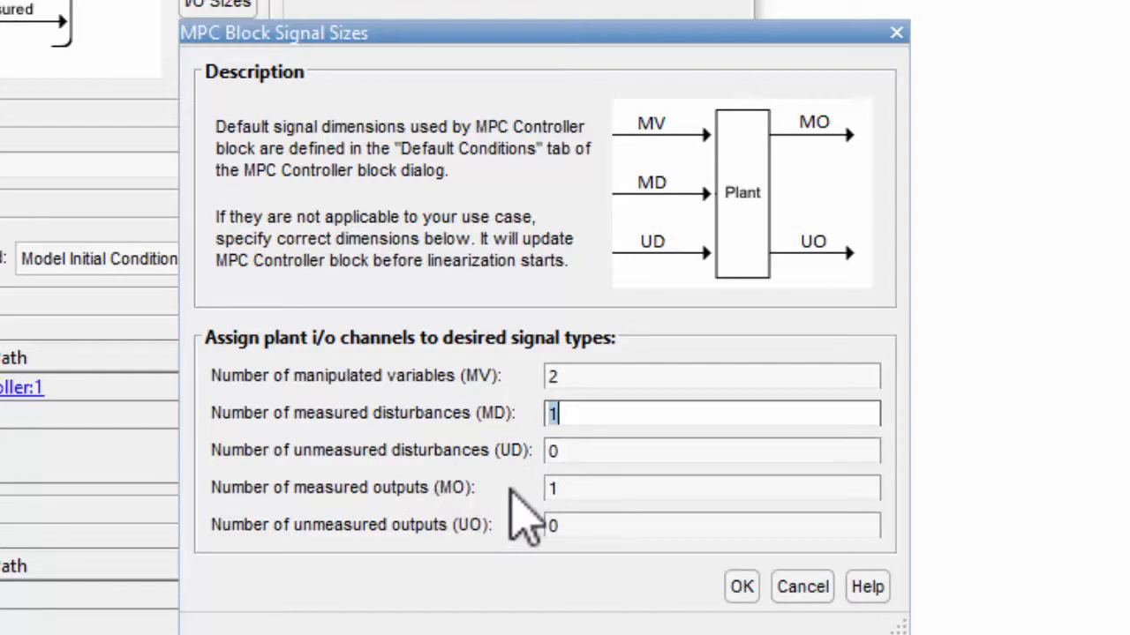
double_click(569, 490)
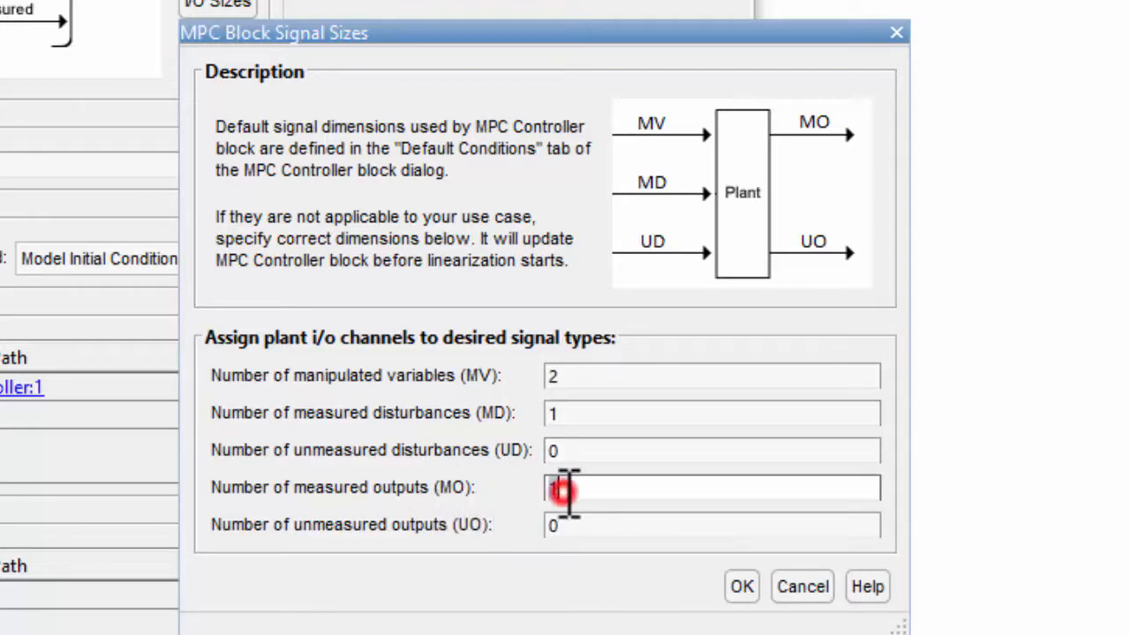
text(2)
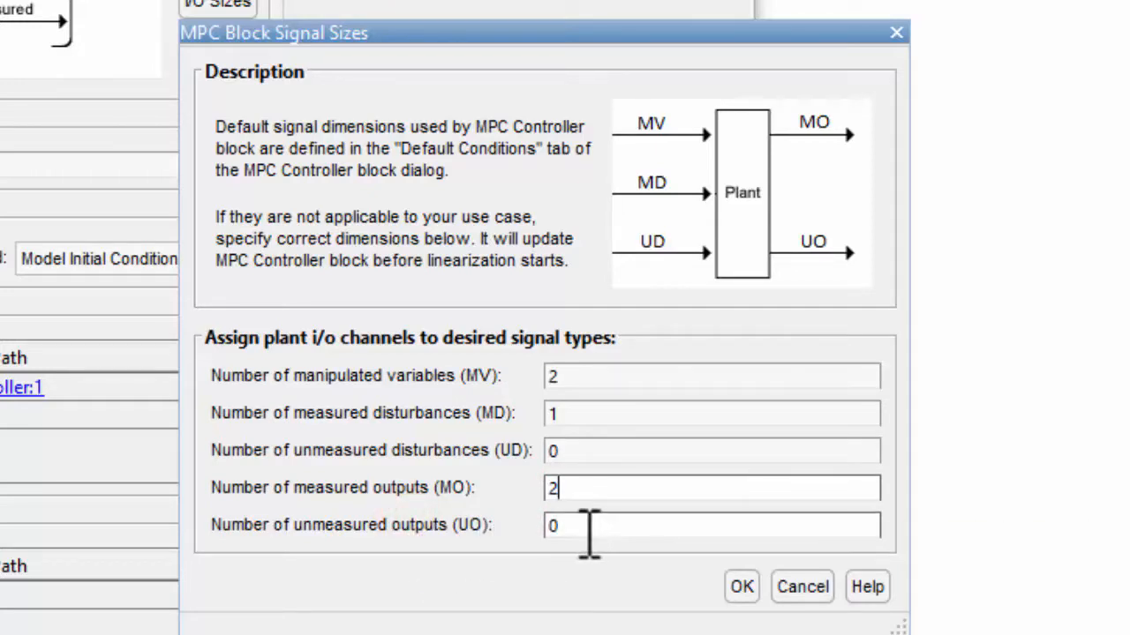
click(742, 587)
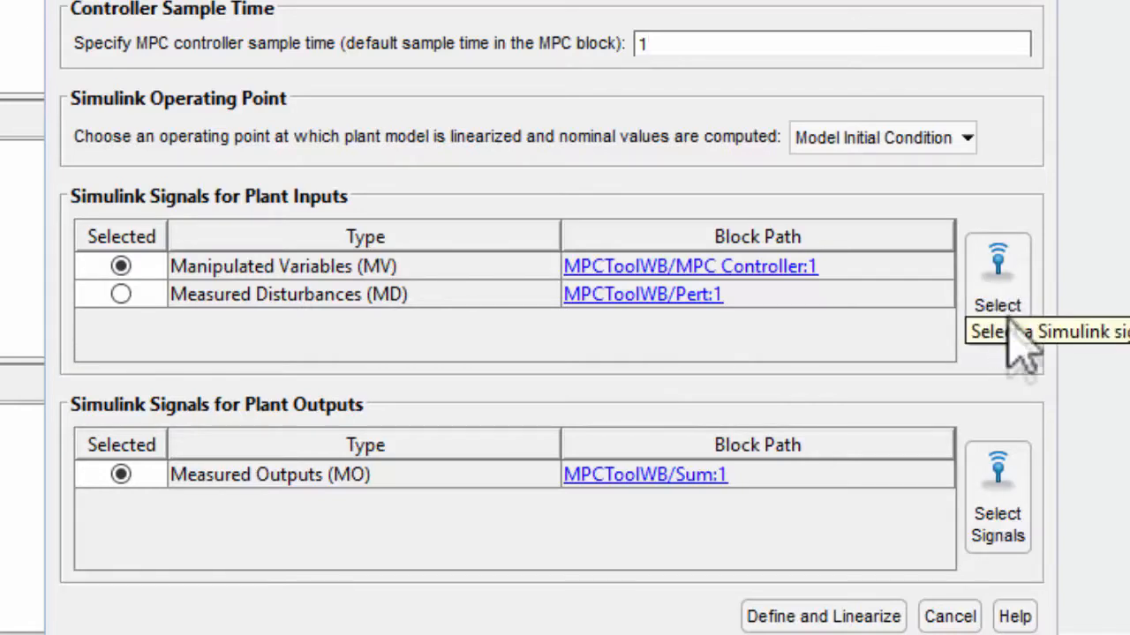
Assign the Pert block's output signal from the Simulink model as the plant's measured disturbance input
click(121, 295)
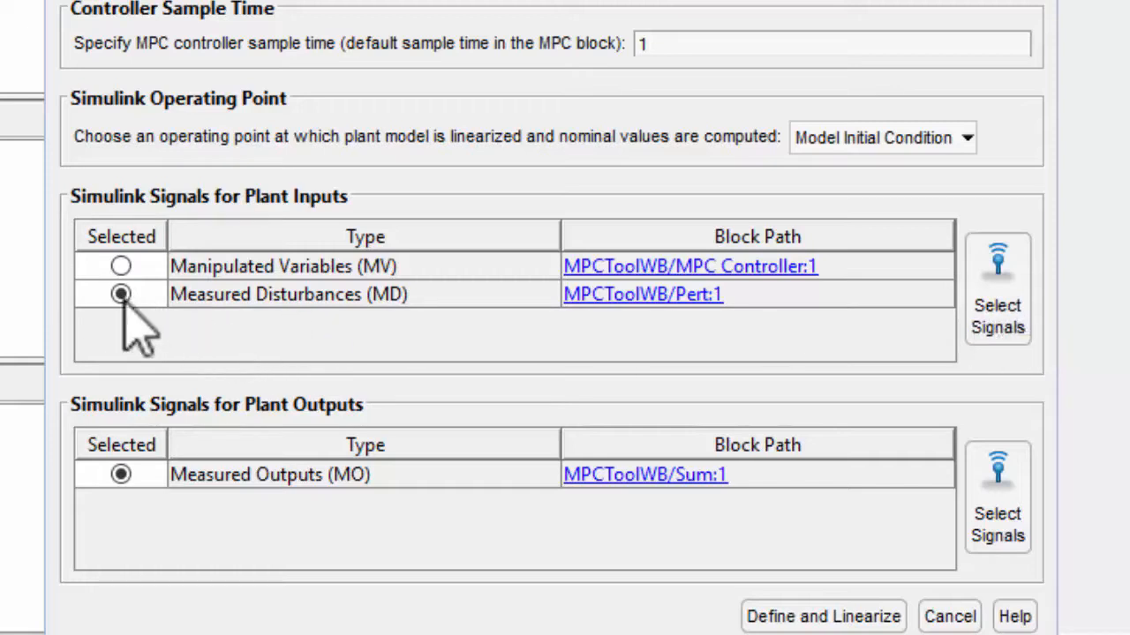
click(993, 304)
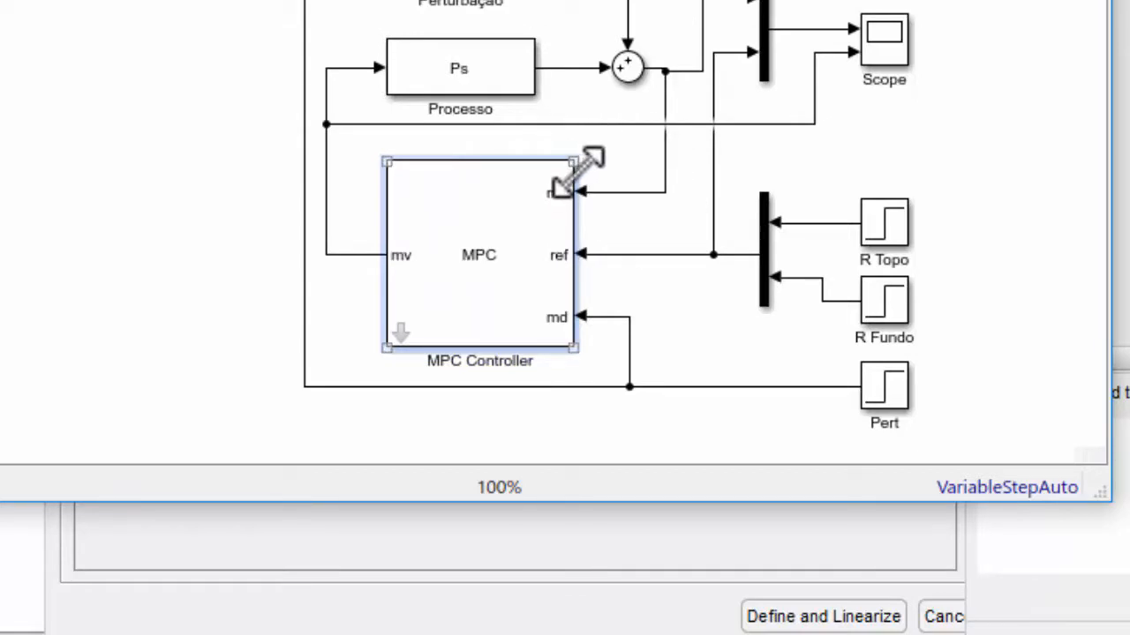
click(630, 332)
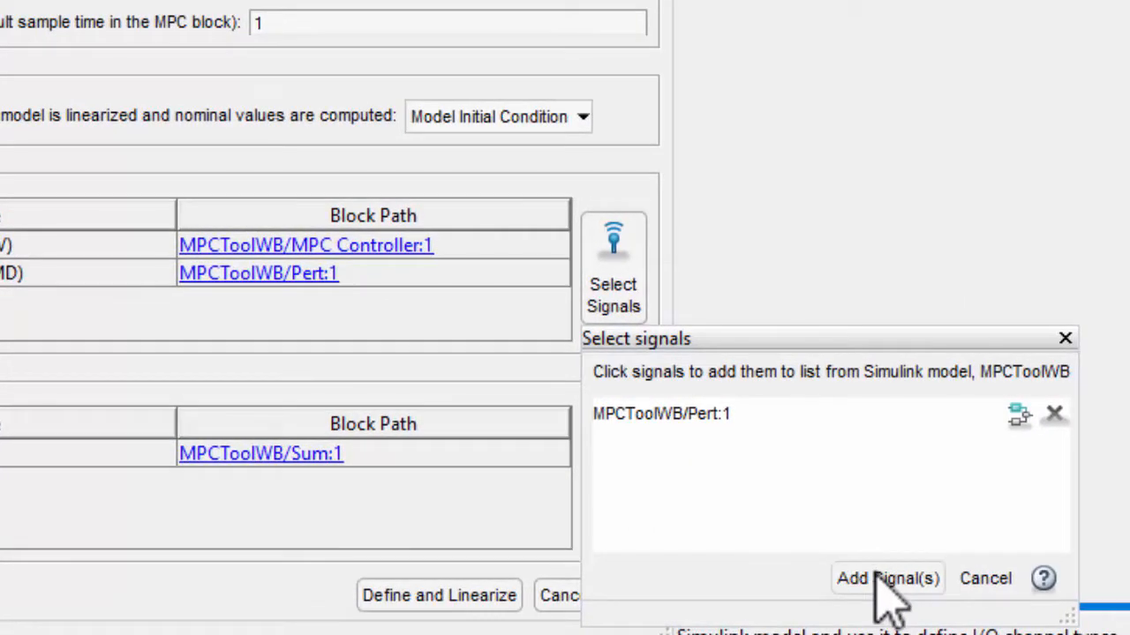
click(878, 578)
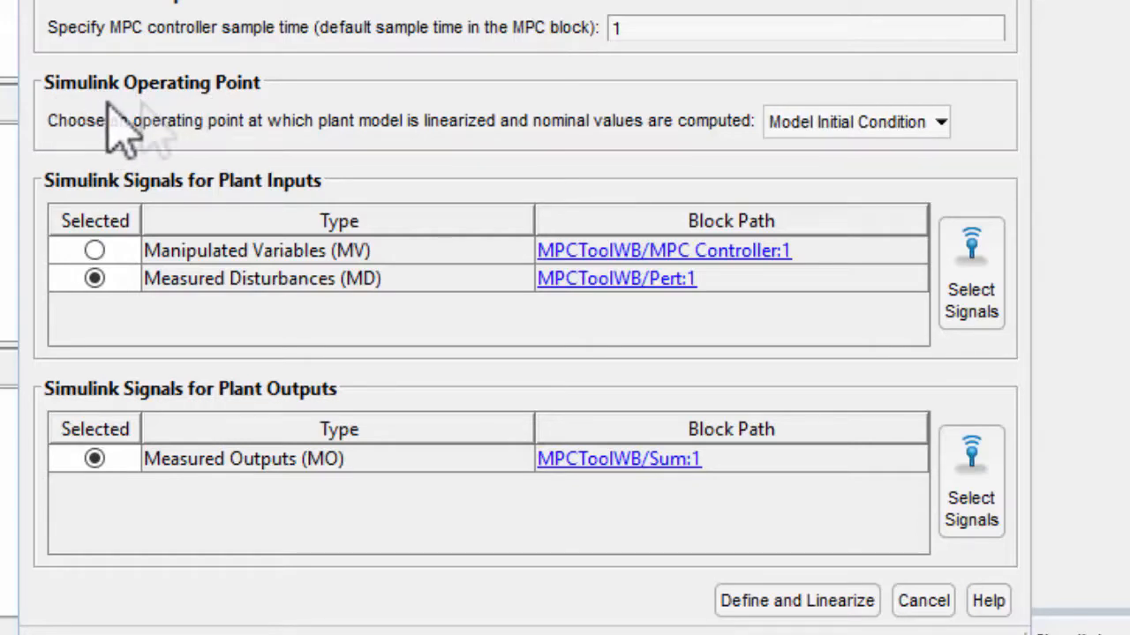
Examine the available Simulink operating point options and read their descriptions in the MPC structure help
click(819, 124)
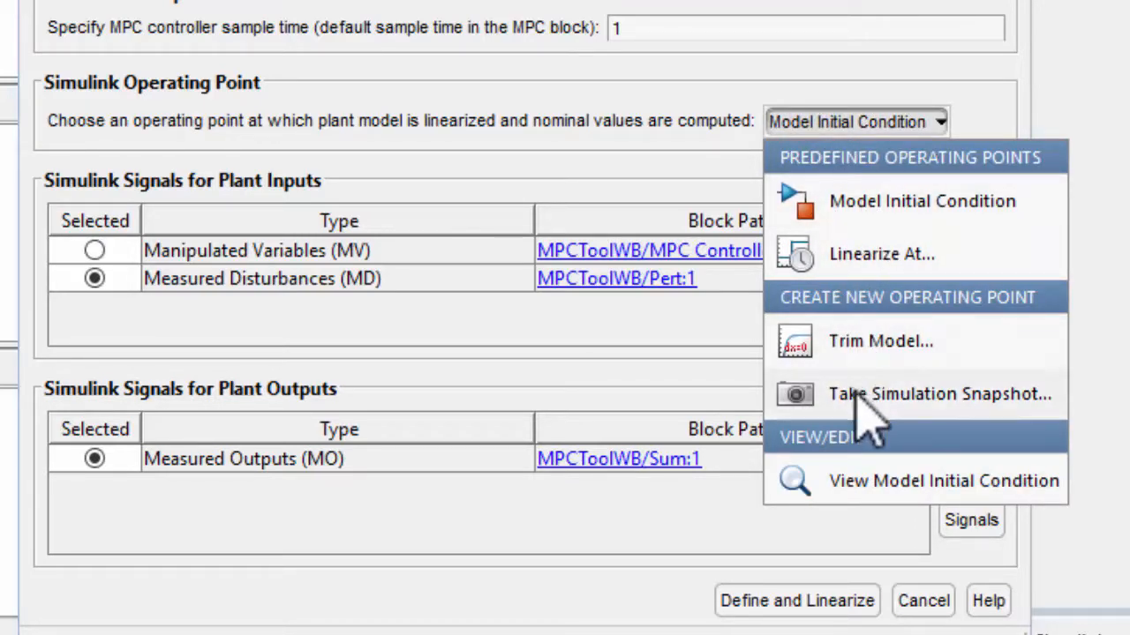
click(715, 348)
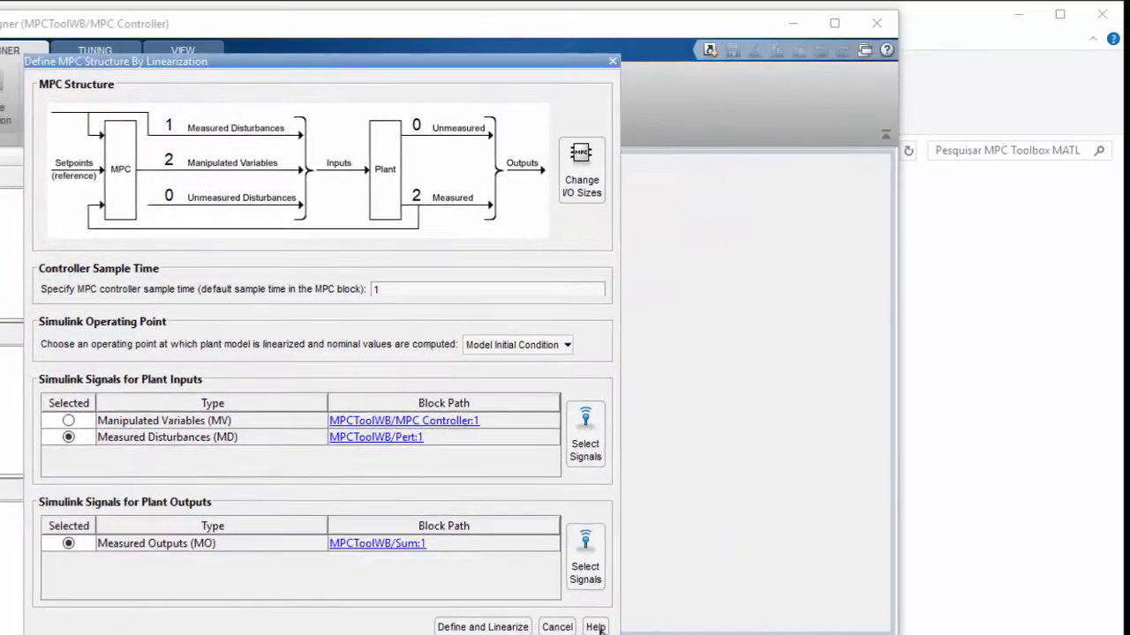
click(596, 626)
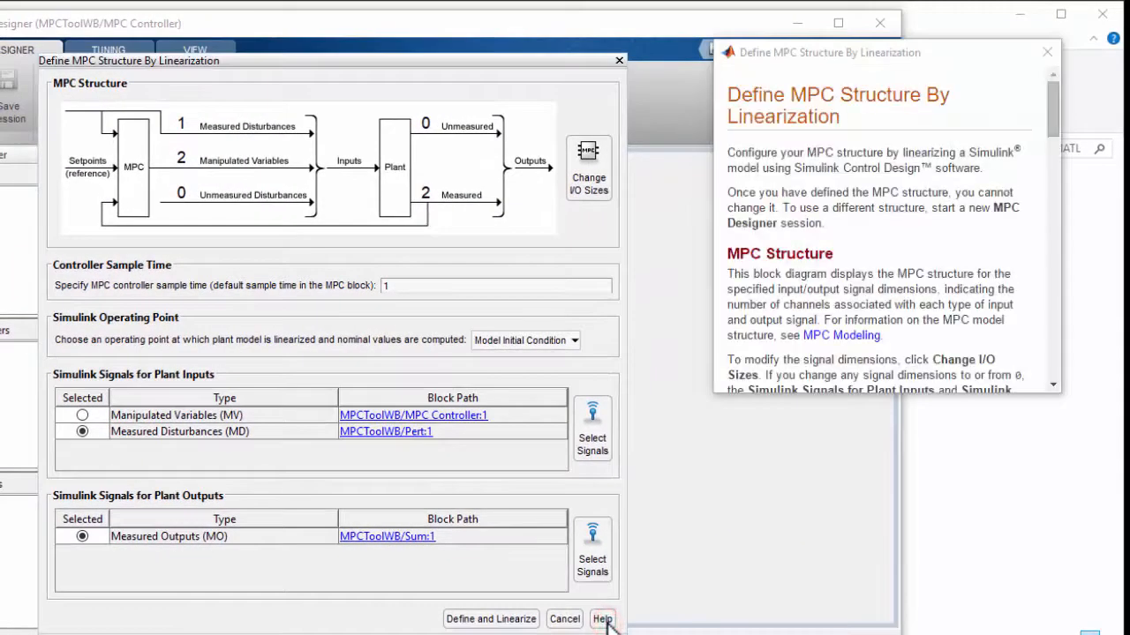
scroll(882, 296, down, 8)
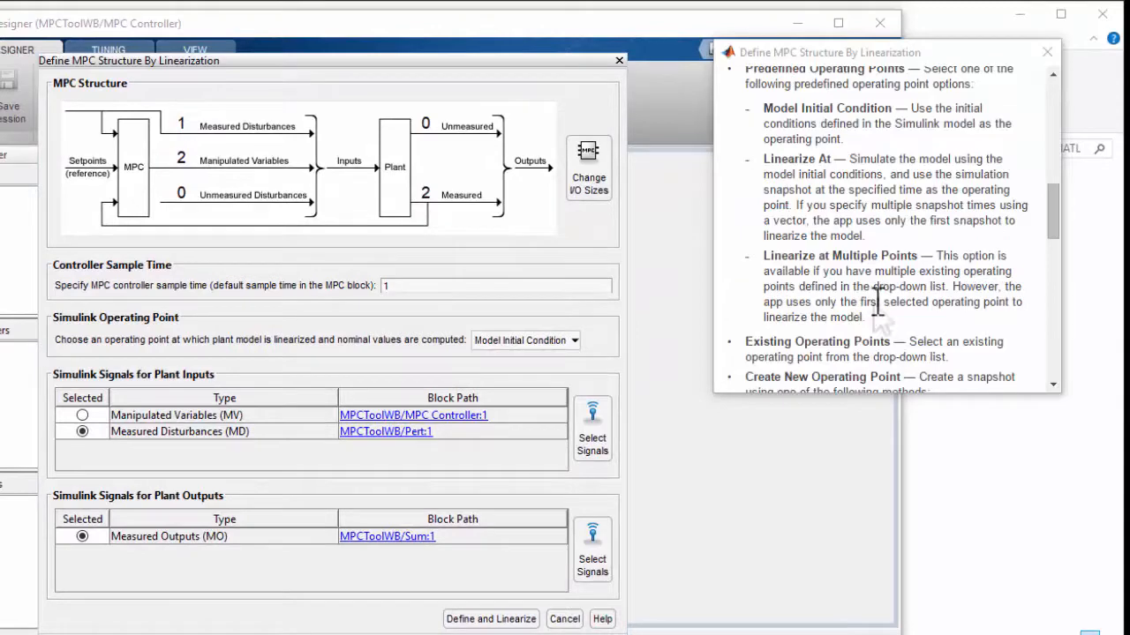
scroll(888, 217, down, 3)
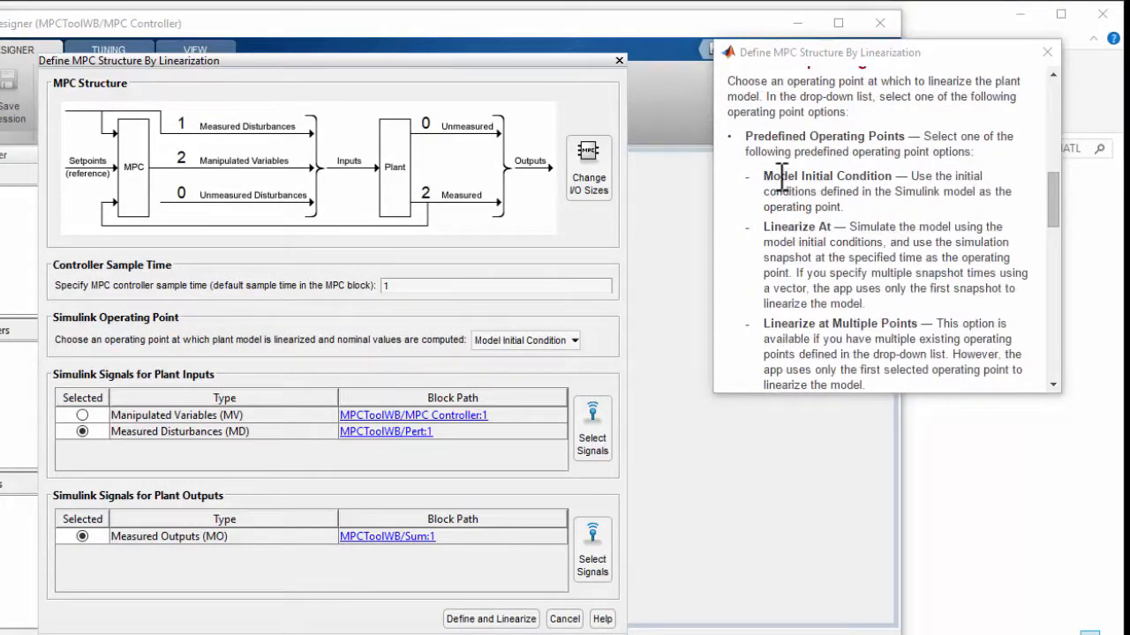
drag(773, 177, 898, 180)
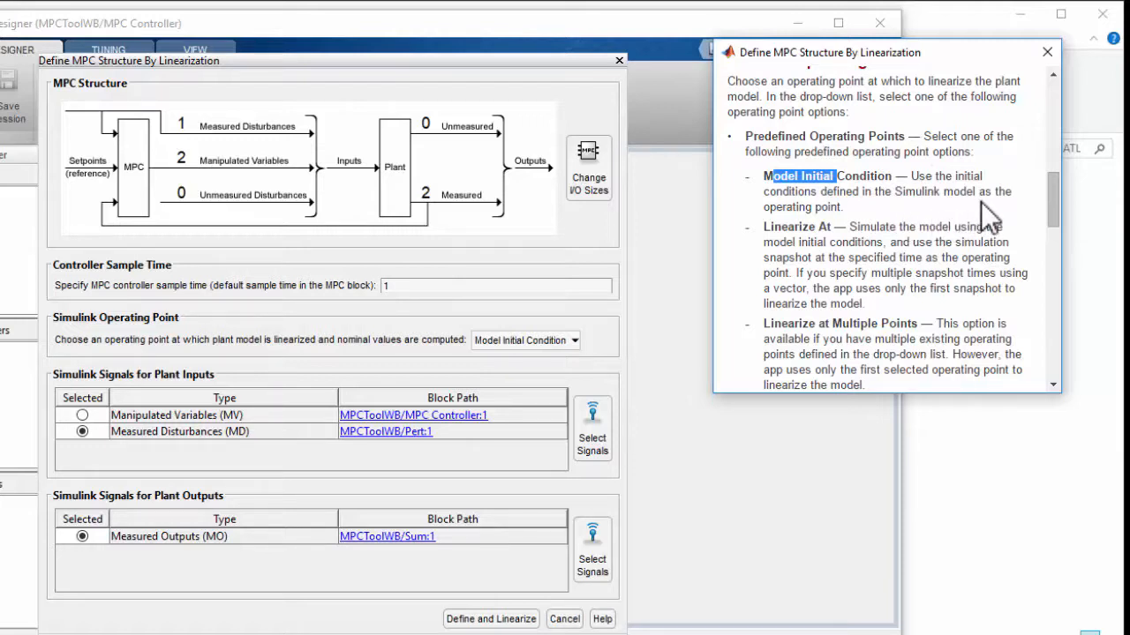
click(783, 230)
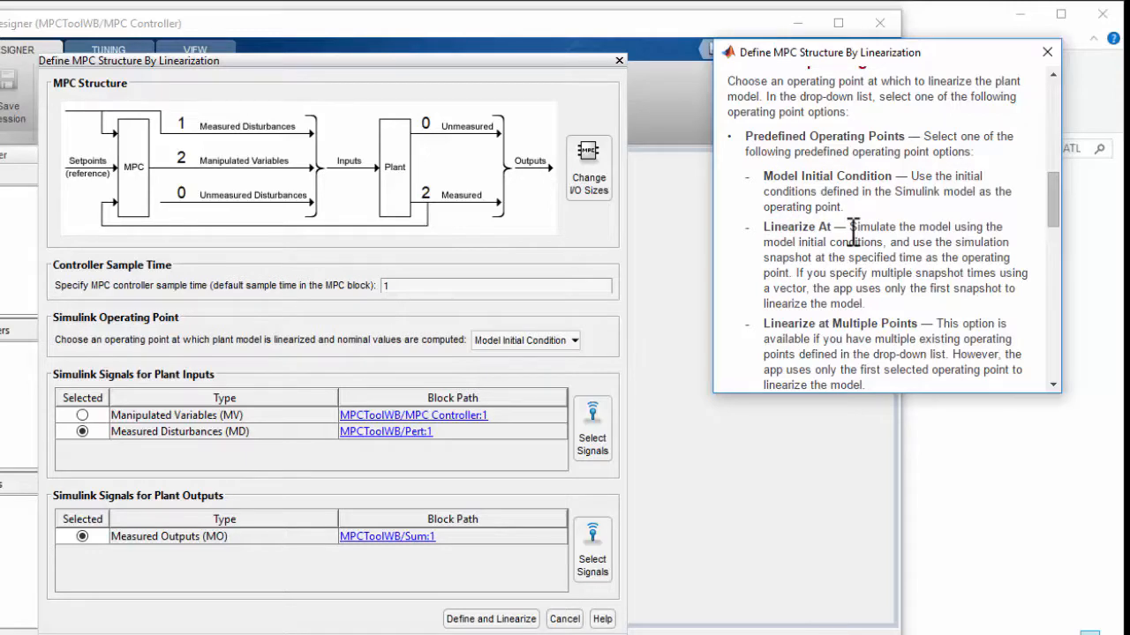
scroll(853, 231, down, 1)
scroll(893, 274, down, 1)
scroll(893, 273, down, 1)
scroll(822, 284, down, 1)
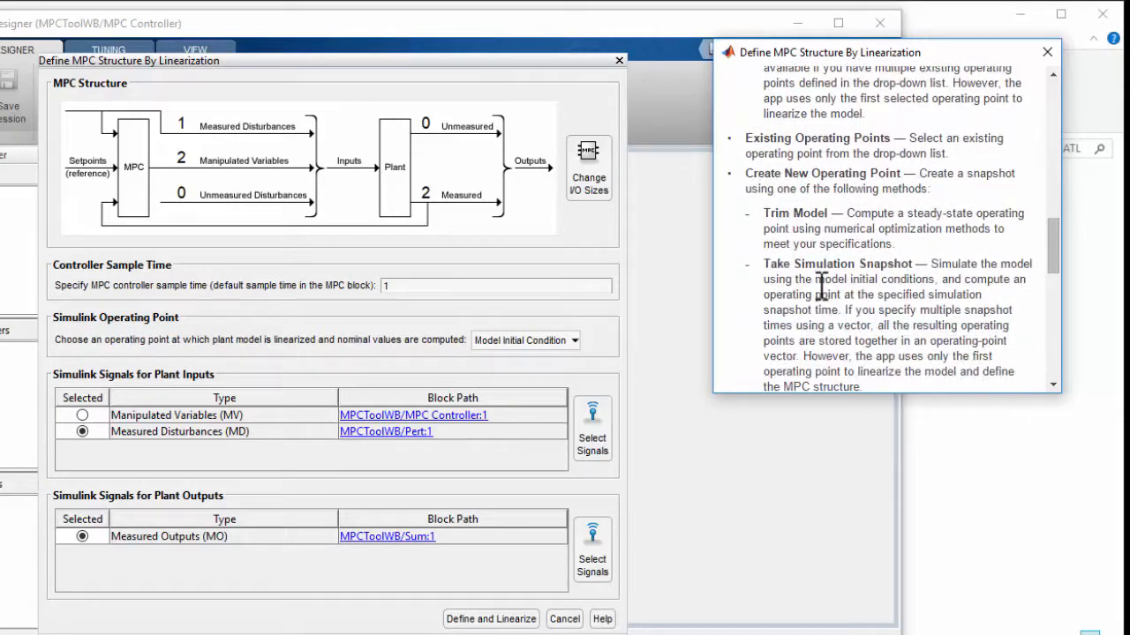
click(1046, 53)
Use Model Initial Condition as the operating point, then define the MPC structure and linearize the plant
click(552, 342)
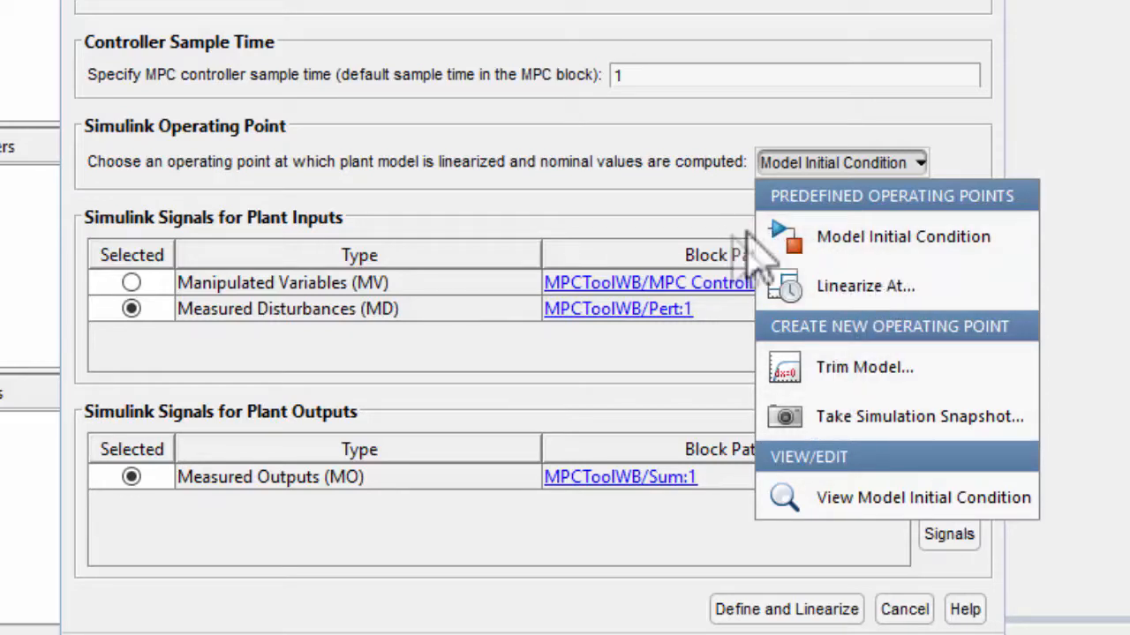
click(911, 254)
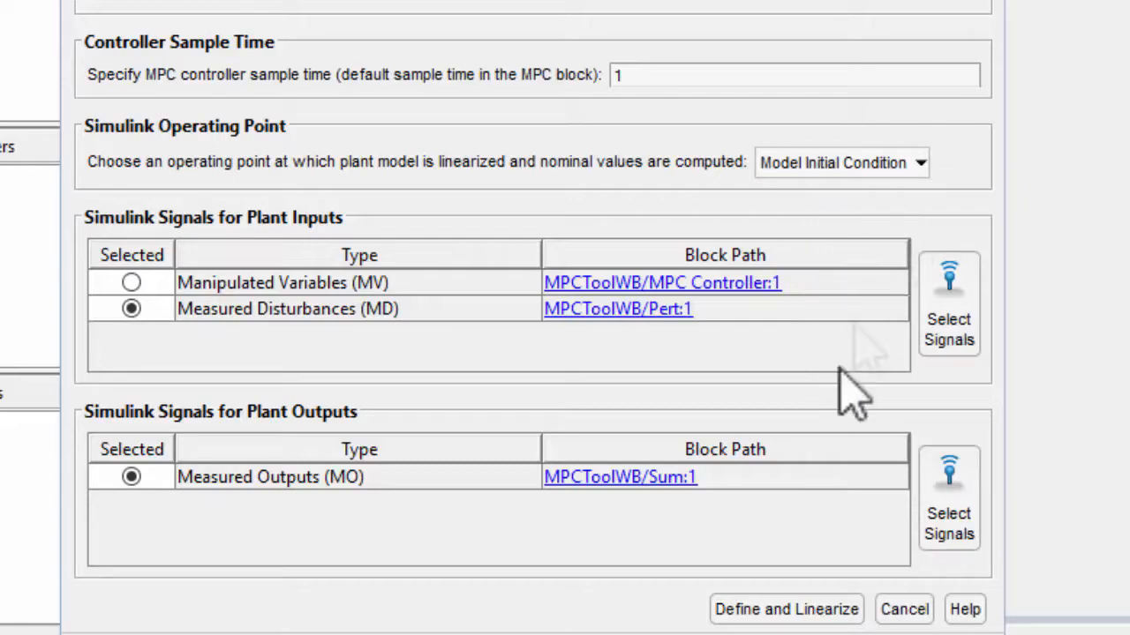
click(799, 613)
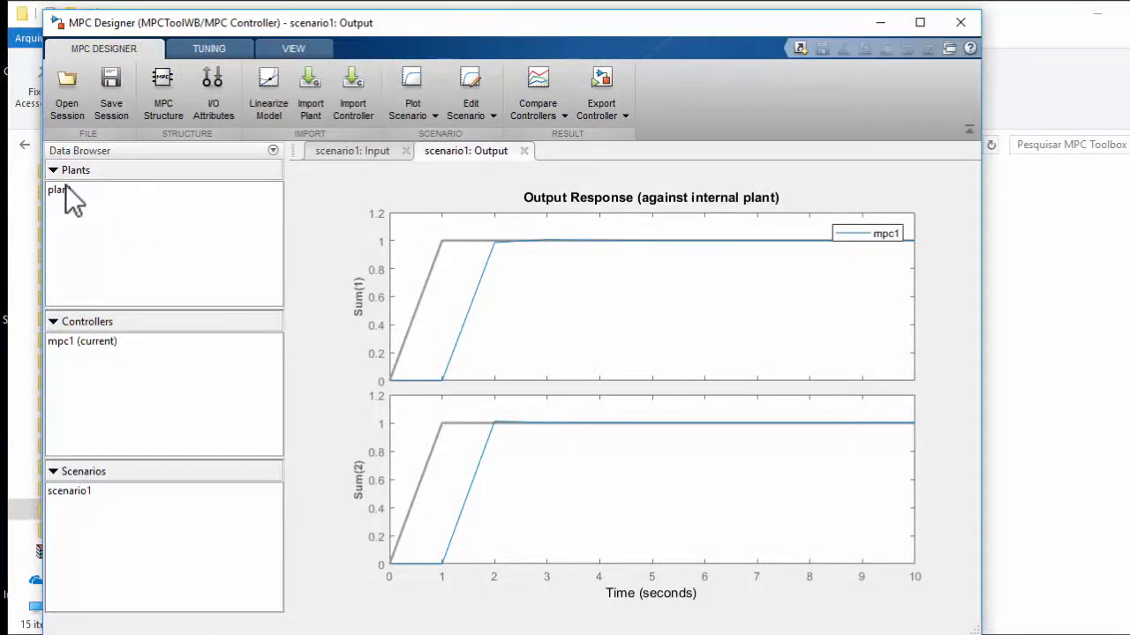
Look over the plant, controller and scenario entries in the data browser
click(65, 189)
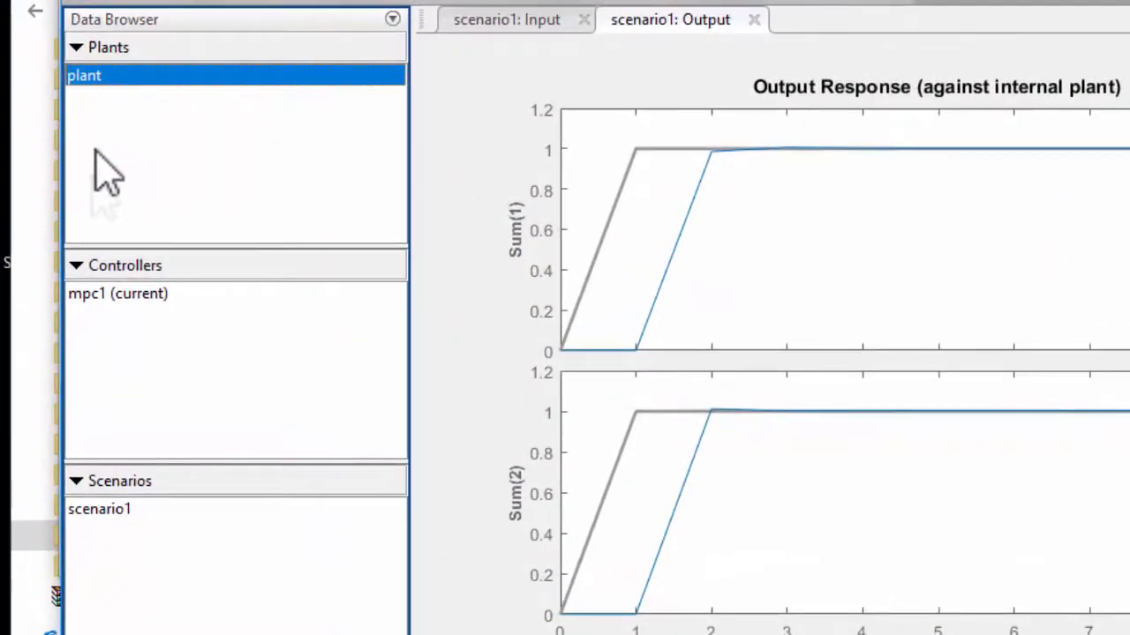
click(96, 297)
click(148, 512)
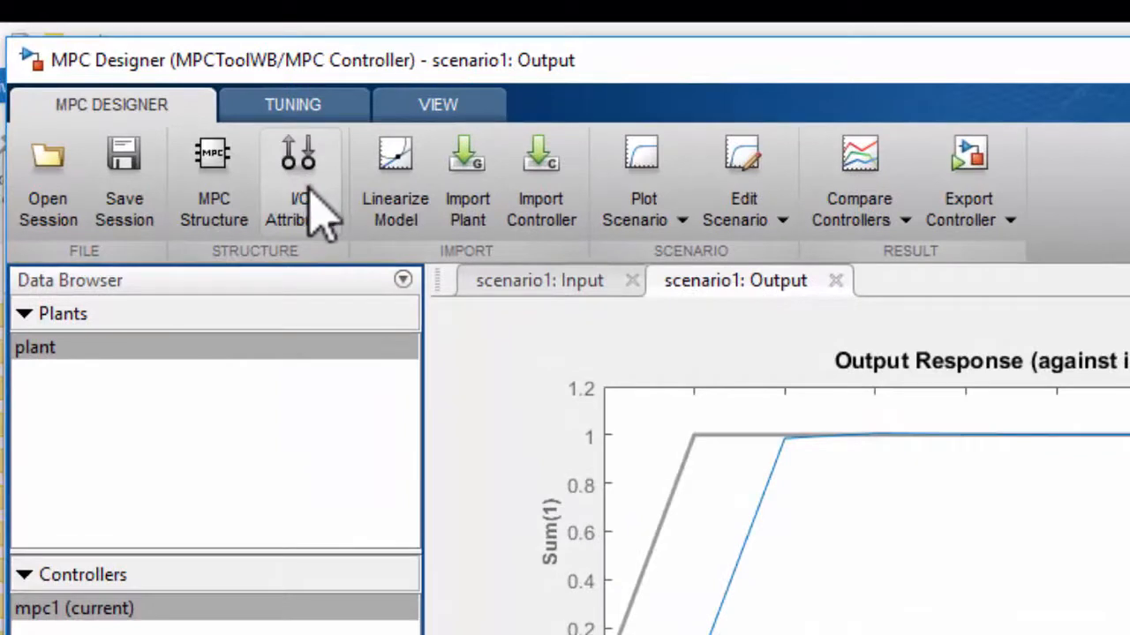
Rename plant inputs u(1) and u(2) to Reflux Rate and Steam Rate in the I/O attributes
click(309, 188)
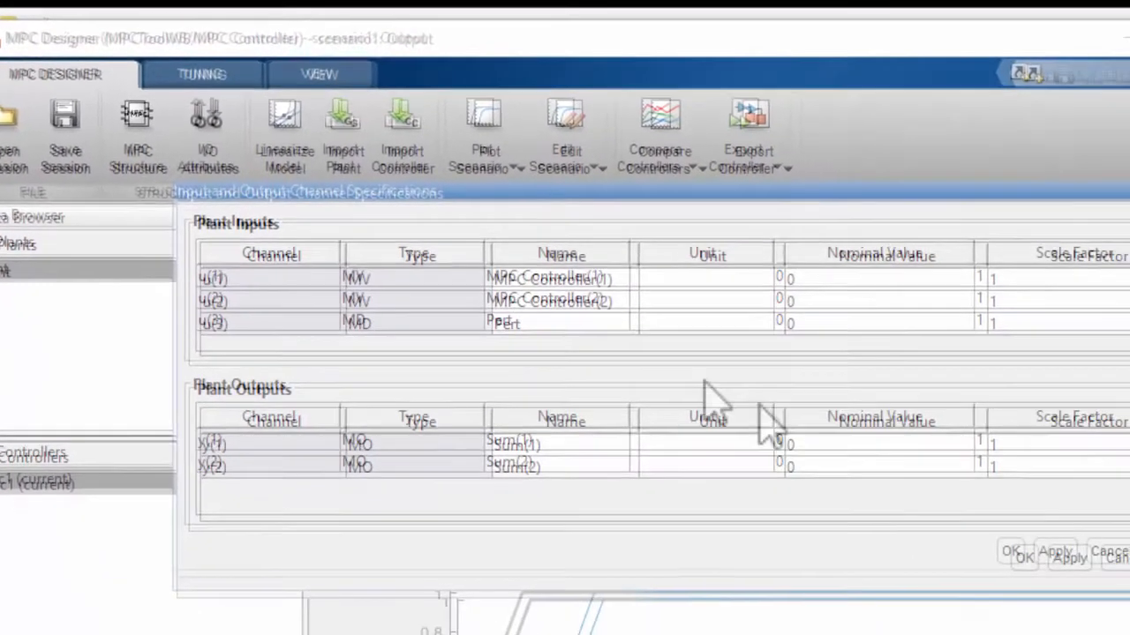
double_click(615, 356)
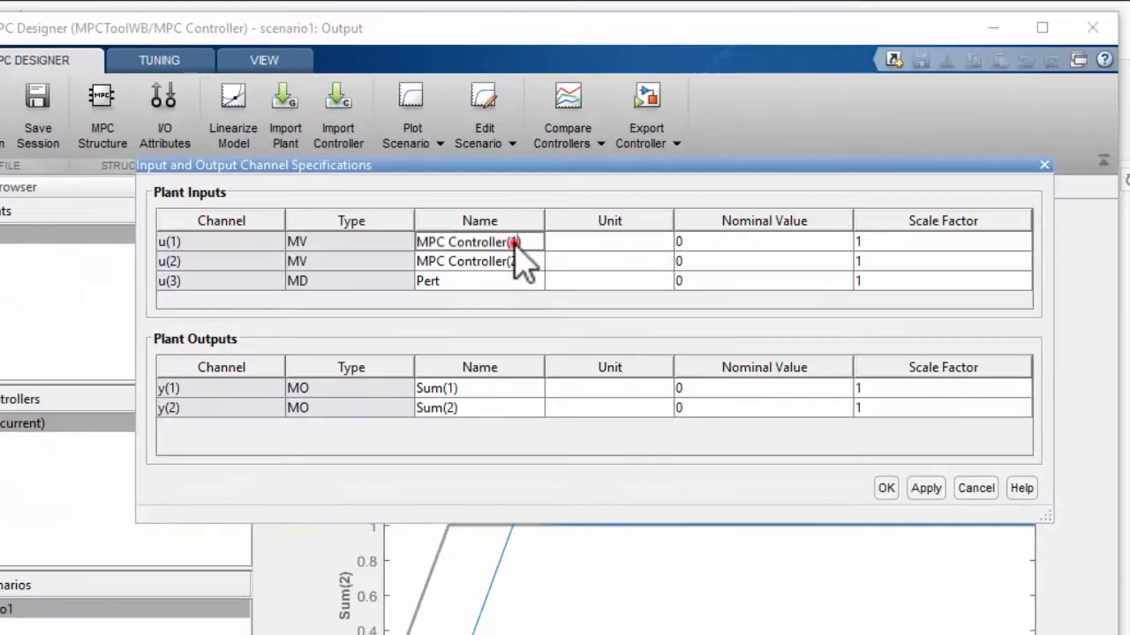
drag(518, 242, 374, 247)
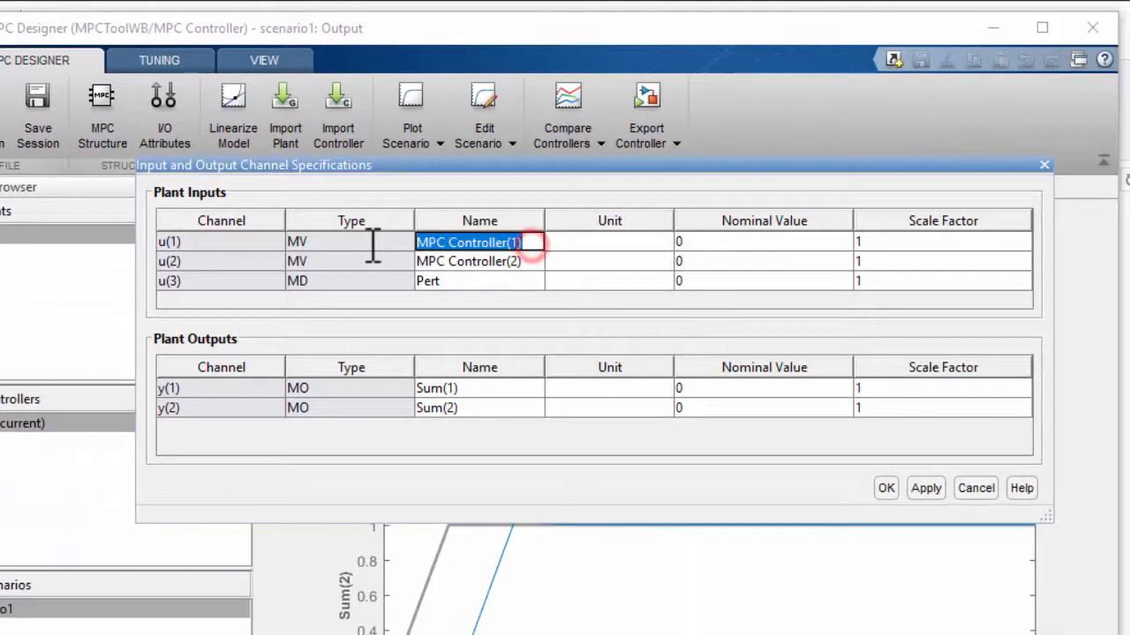
text(R)
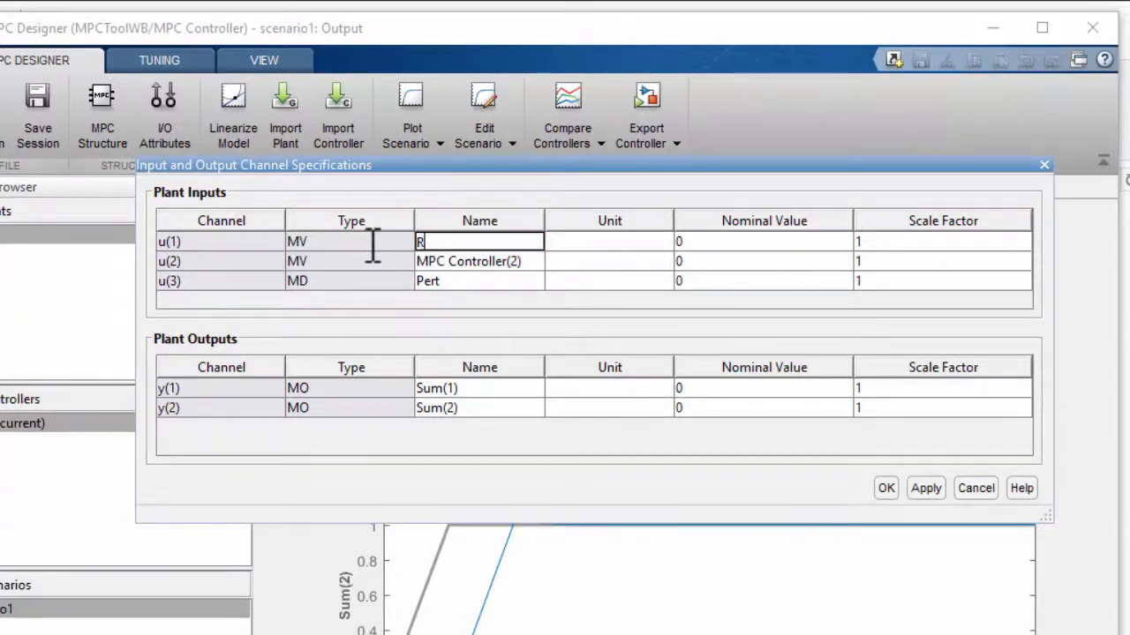
text(eflux Rate)
double_click(469, 262)
drag(524, 261, 365, 252)
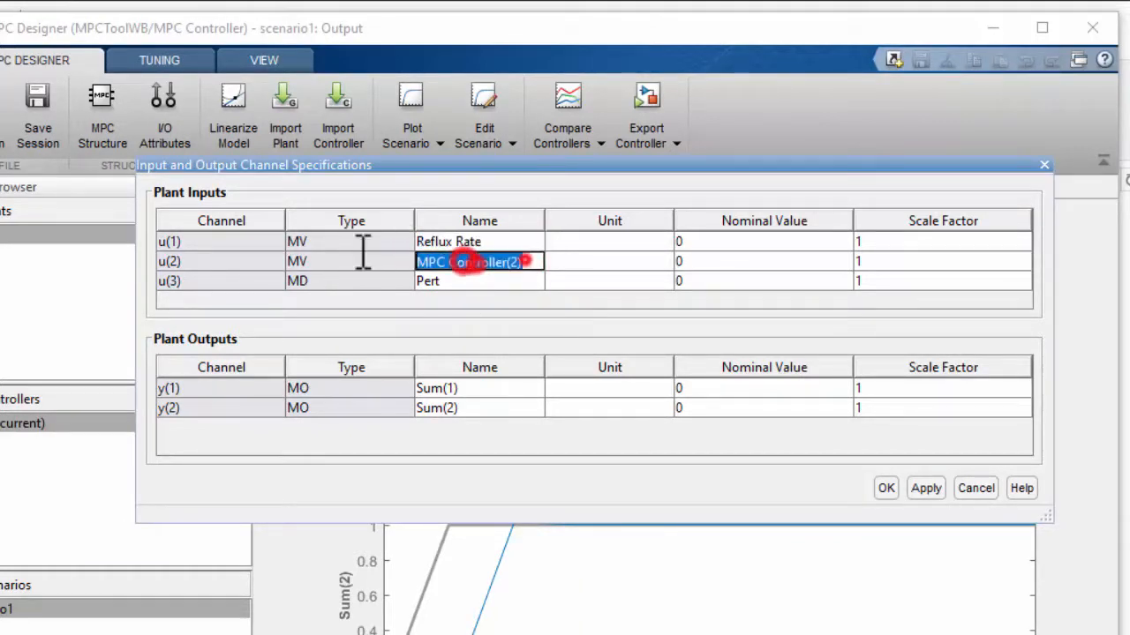
text(Steam Rate)
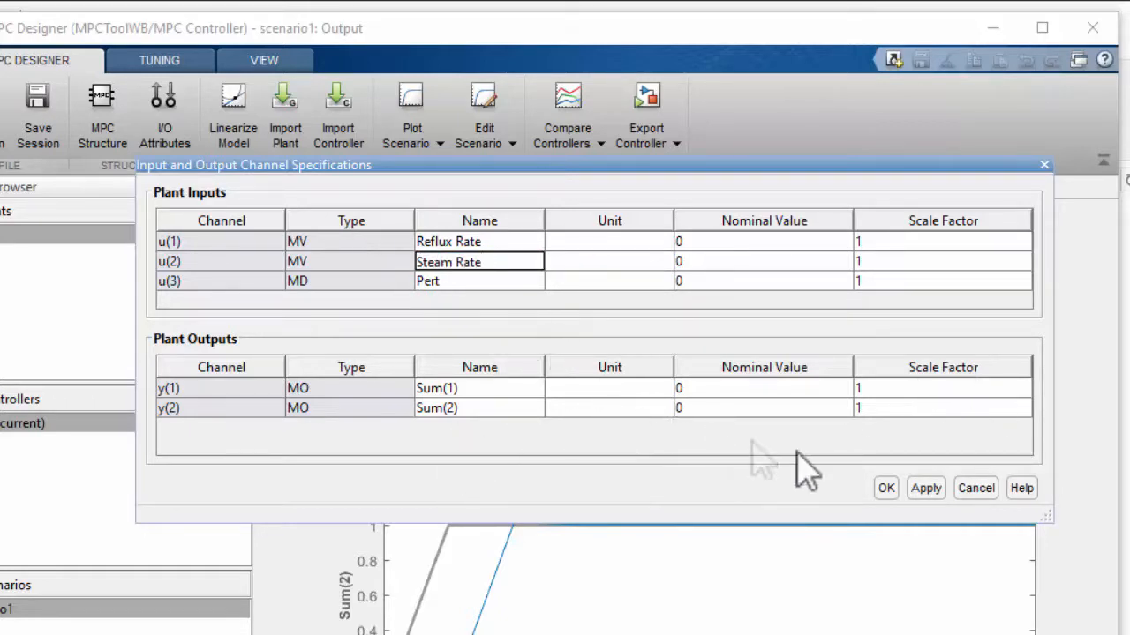
click(886, 488)
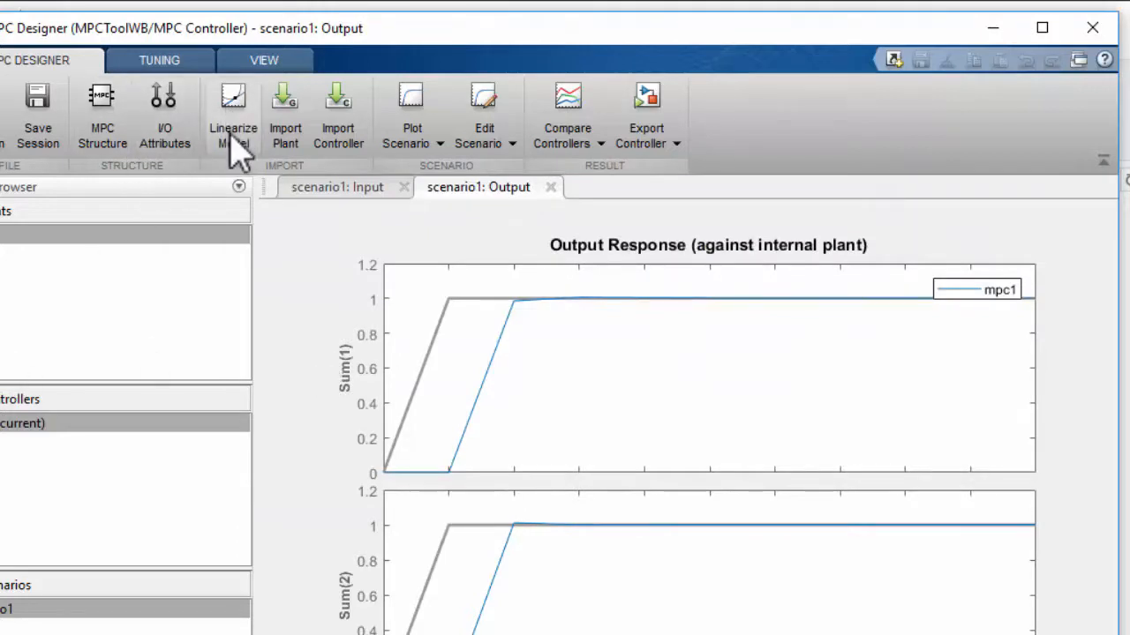
click(440, 144)
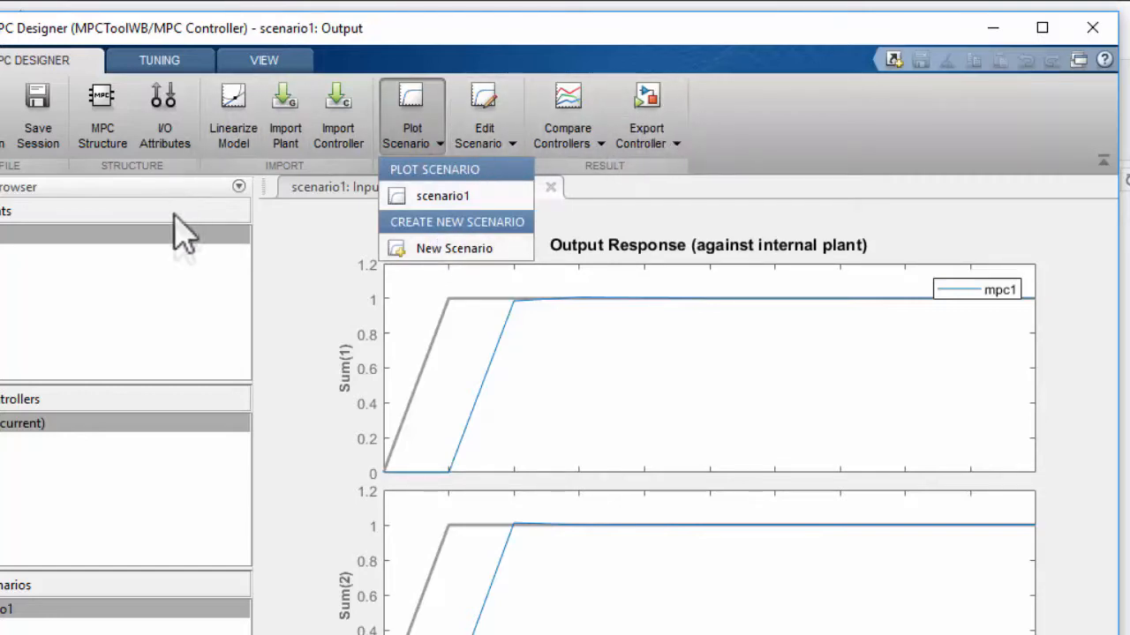
click(177, 258)
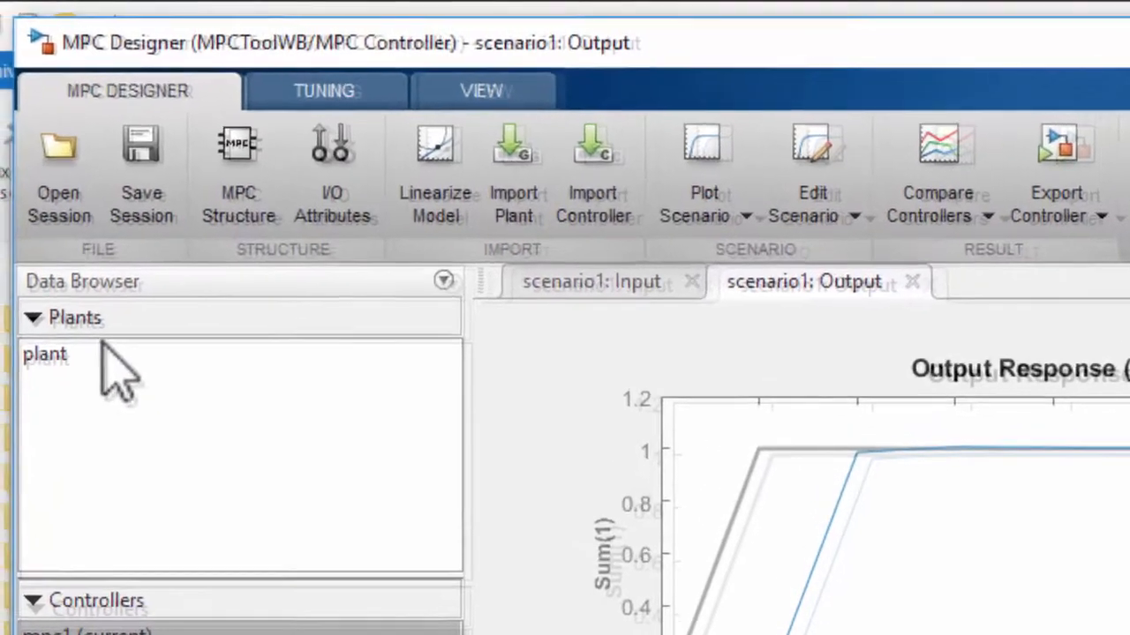
click(99, 354)
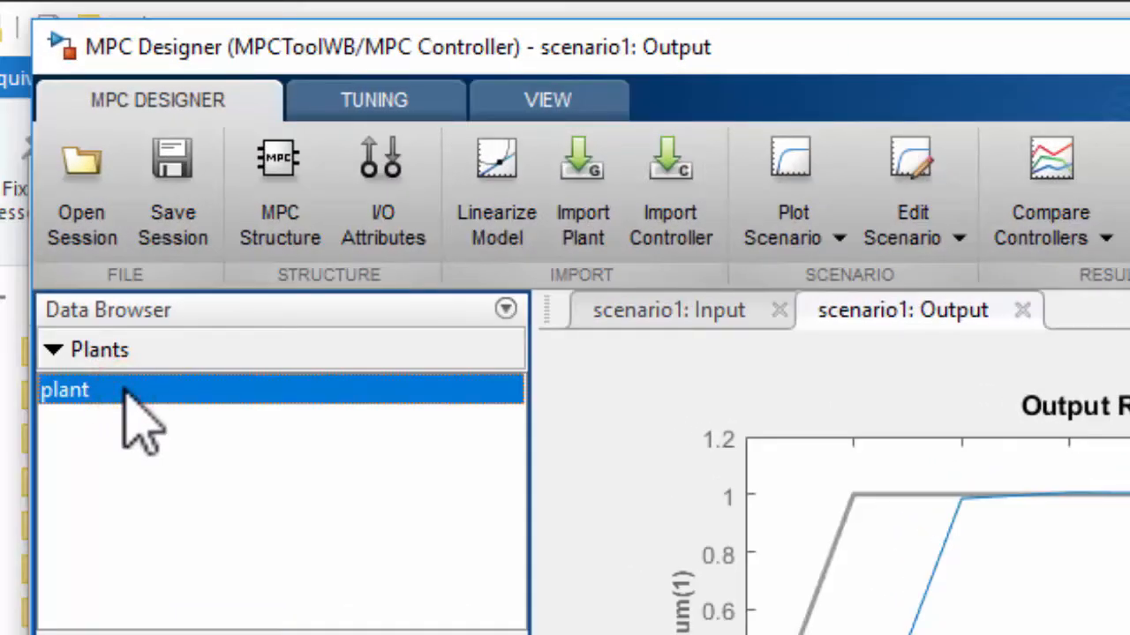
Choose mpc1 as the MPC controller to tune and plant as its internal plant
click(374, 124)
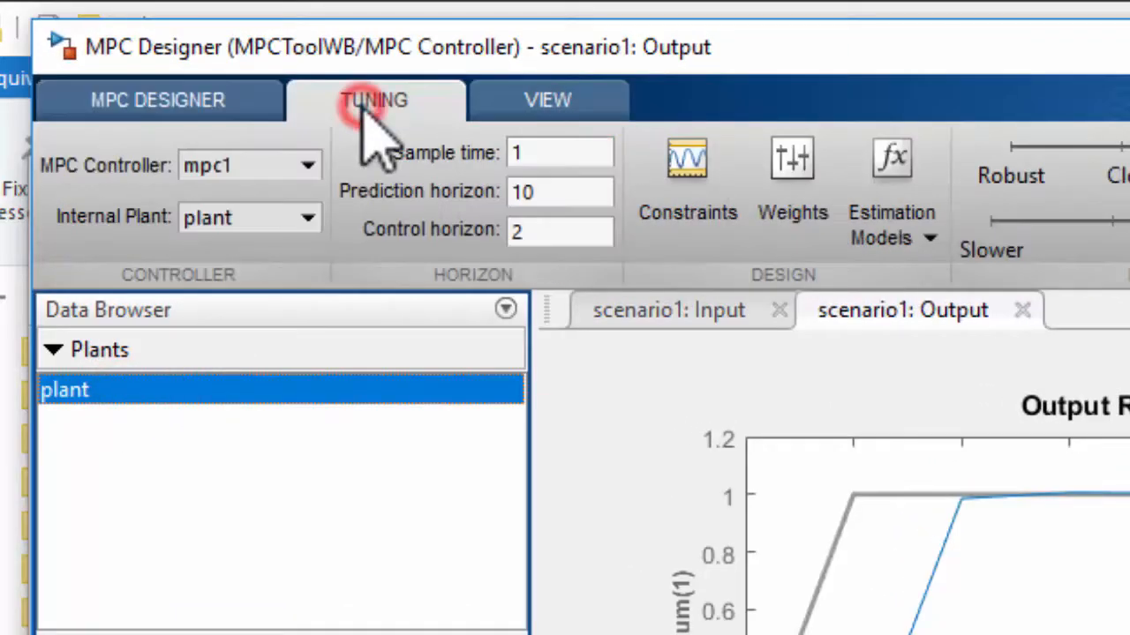
click(223, 164)
click(231, 191)
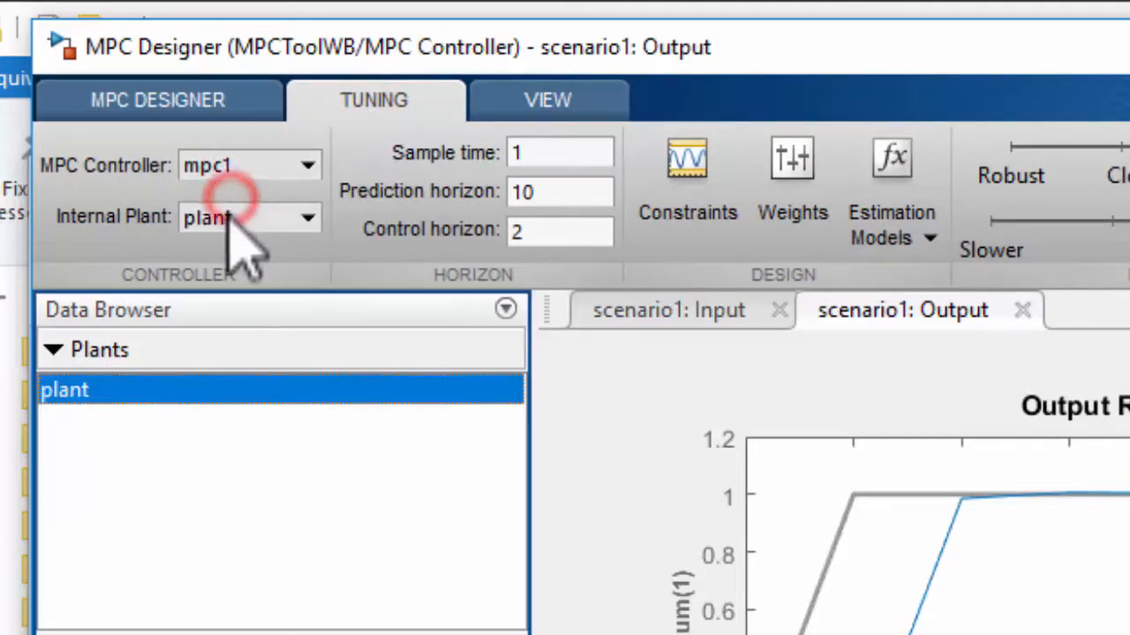
click(263, 219)
click(234, 249)
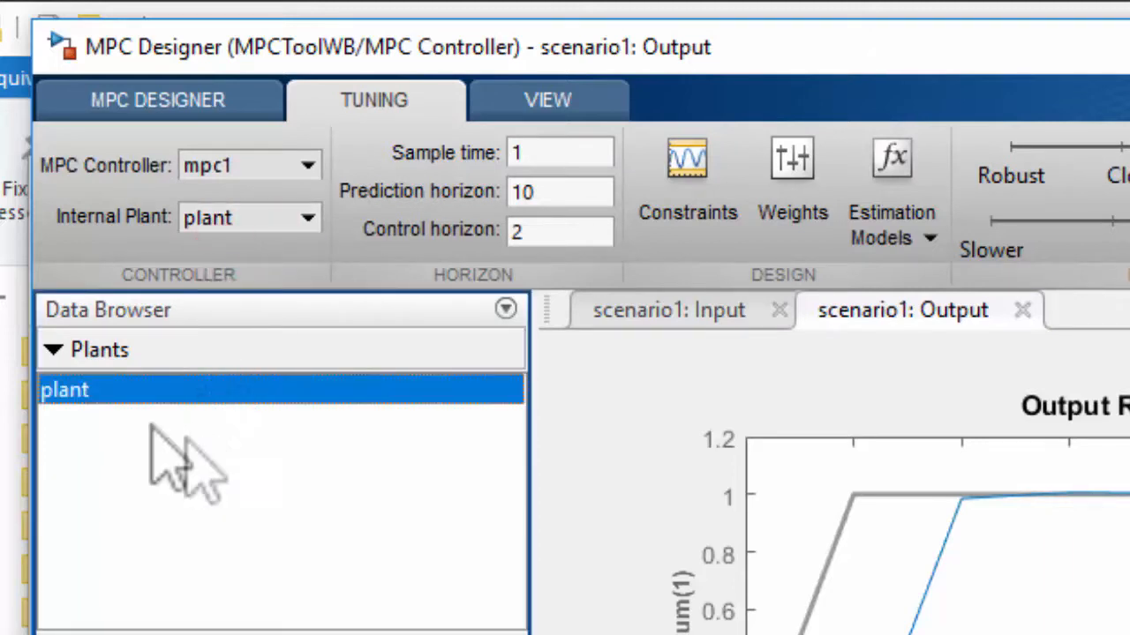
Set the controller's prediction horizon to 60 and its control horizon to 8
click(548, 154)
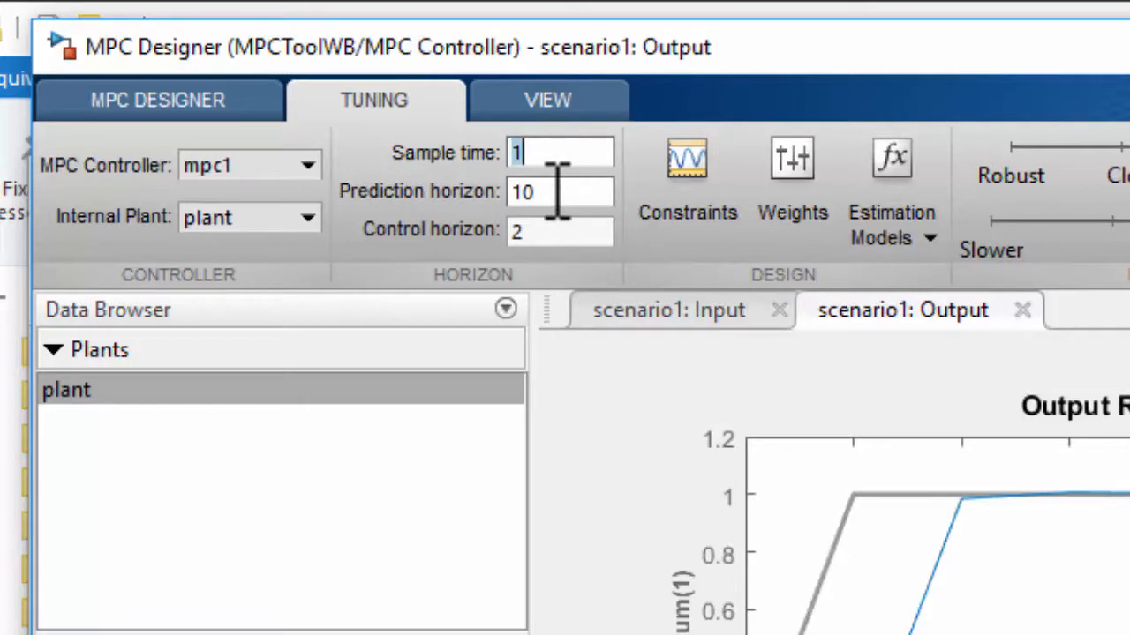
click(556, 190)
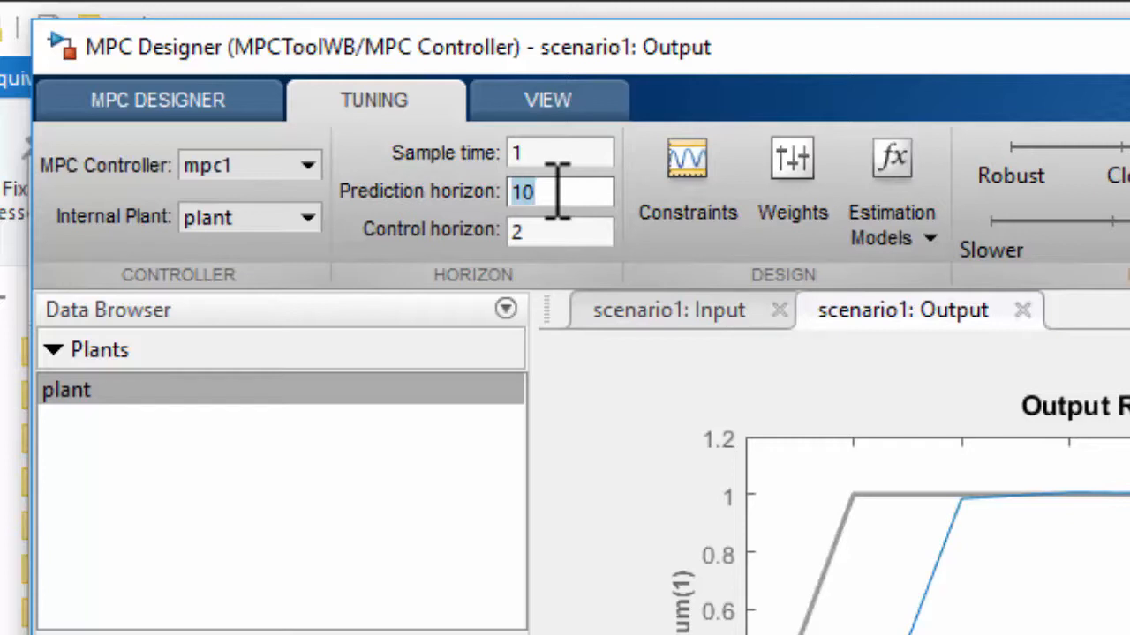
text(60)
click(570, 234)
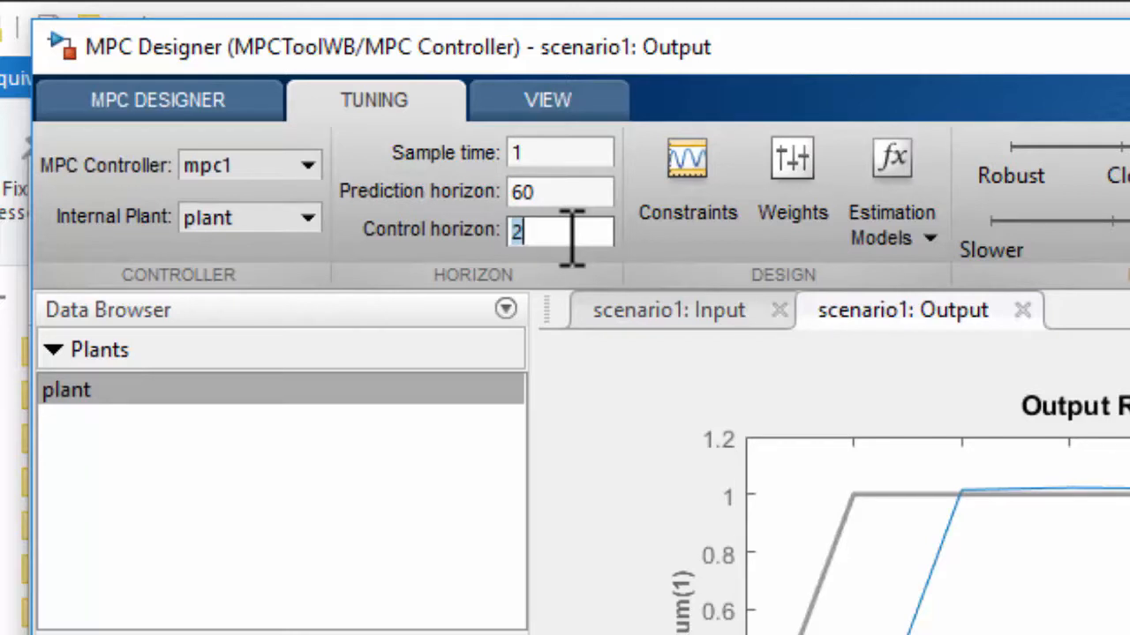
text(8)
click(603, 386)
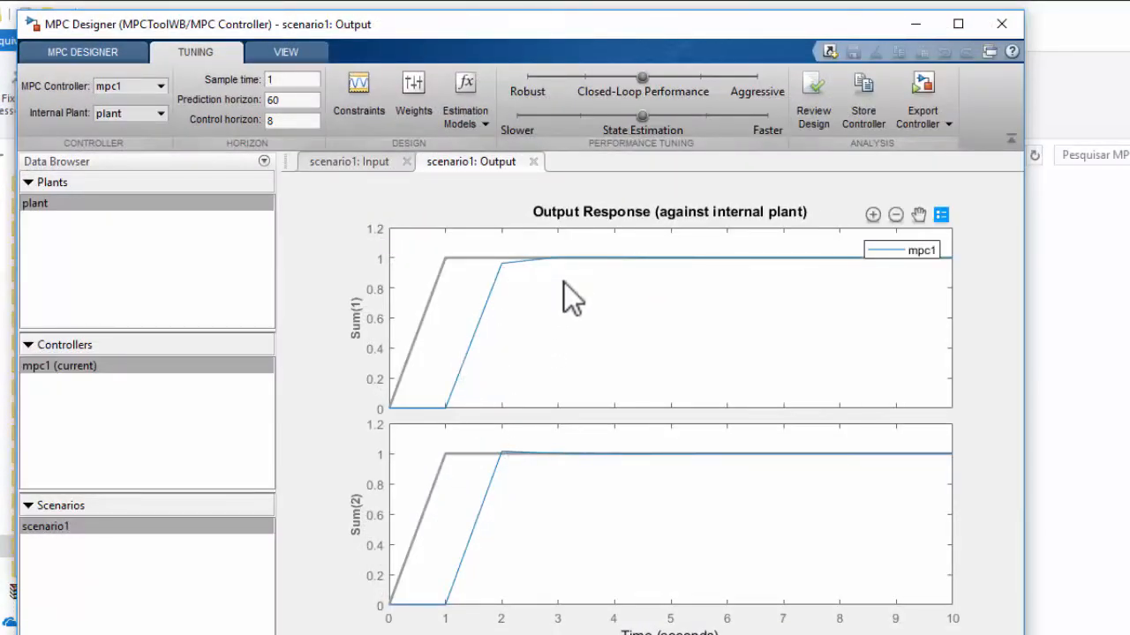
Review mpc1's input and output constraints, and set the rate weights of u(1) and u(2) to 1
click(356, 96)
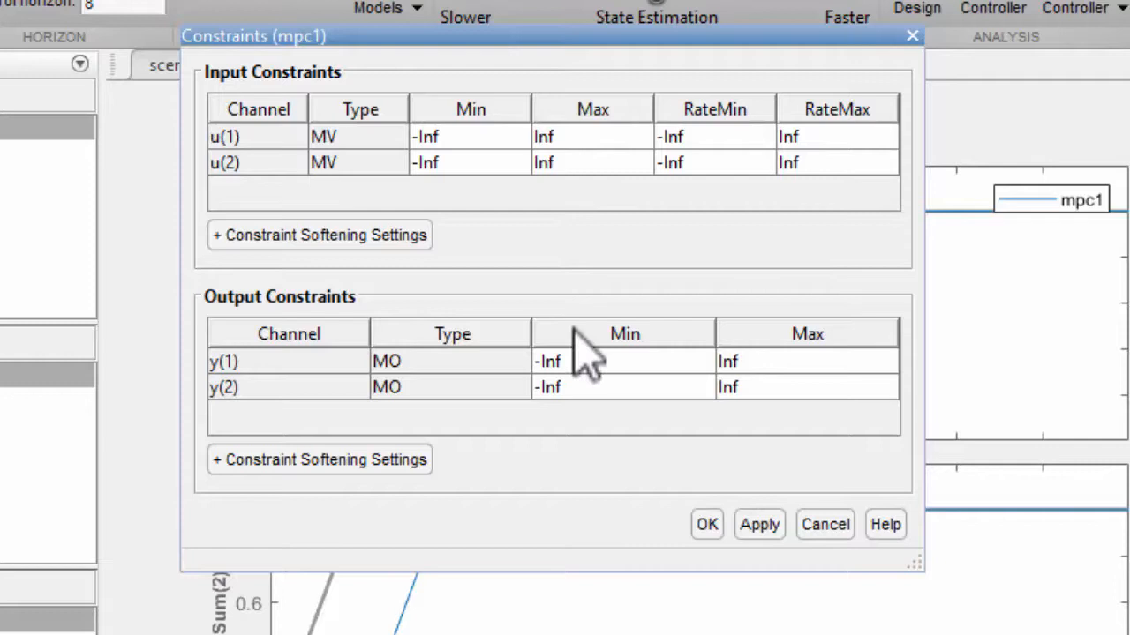
click(914, 36)
click(417, 141)
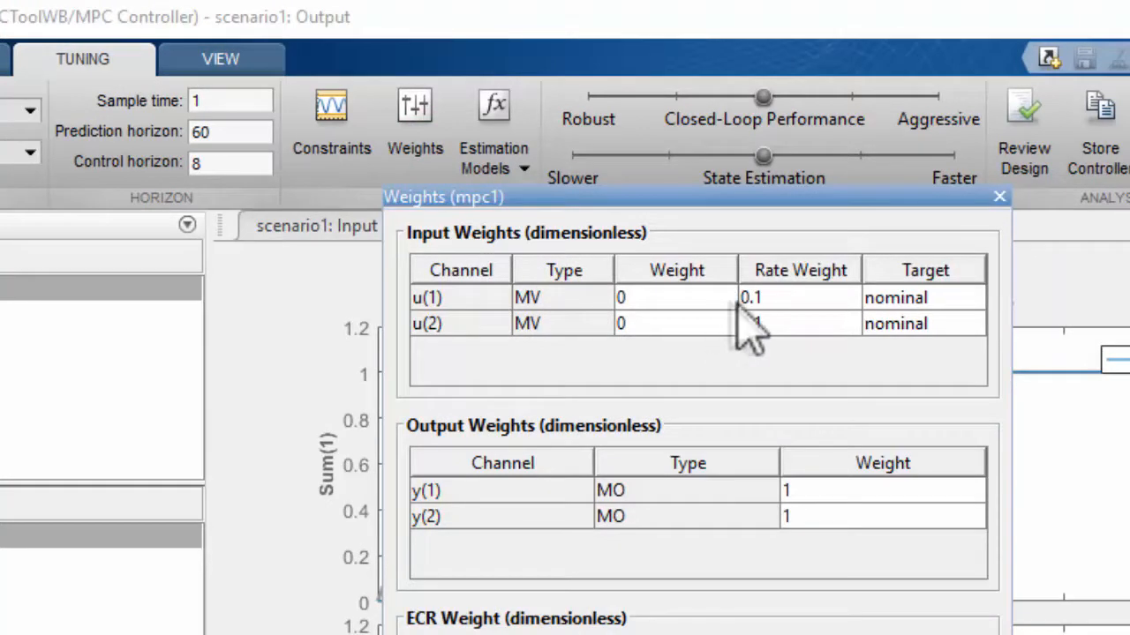
click(763, 298)
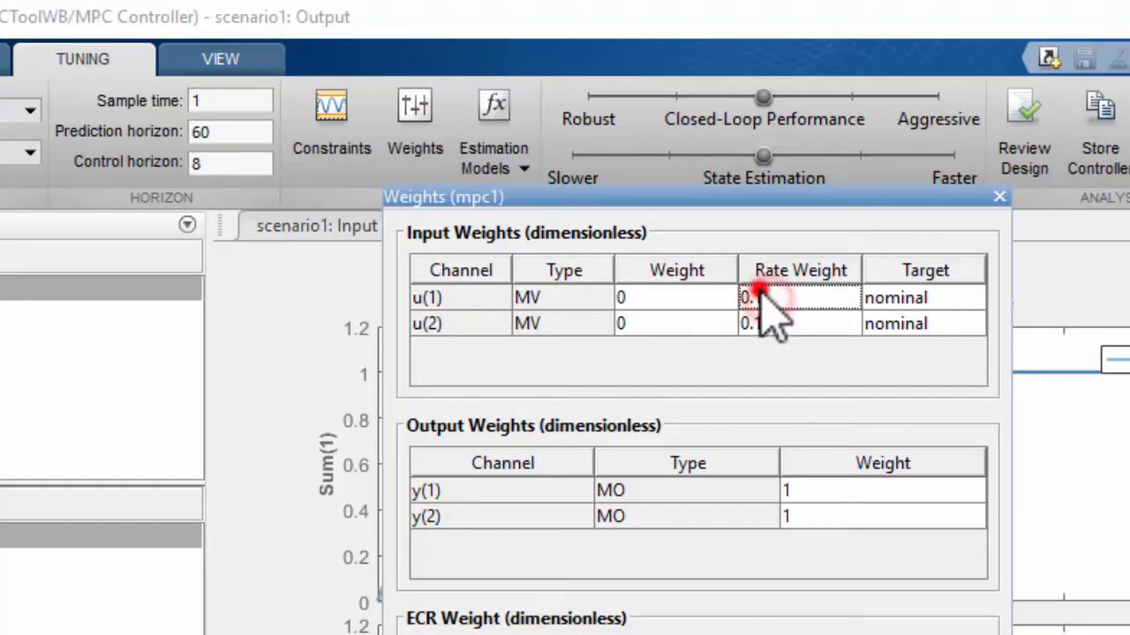
double_click(763, 298)
text(1)
click(768, 323)
double_click(772, 322)
text(1)
click(760, 301)
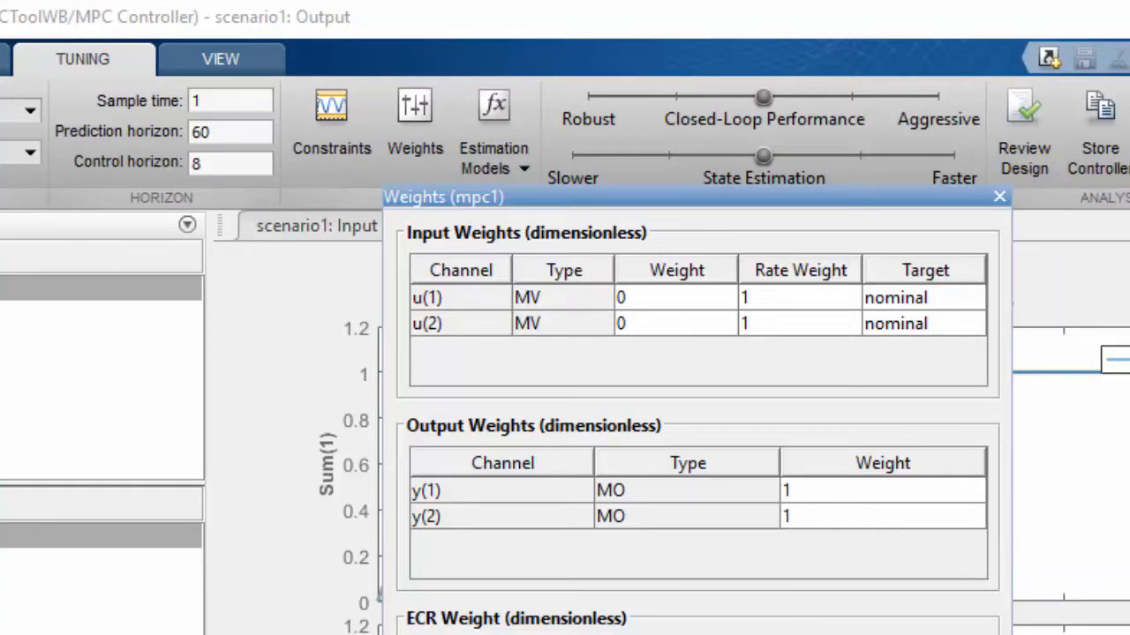
click(697, 634)
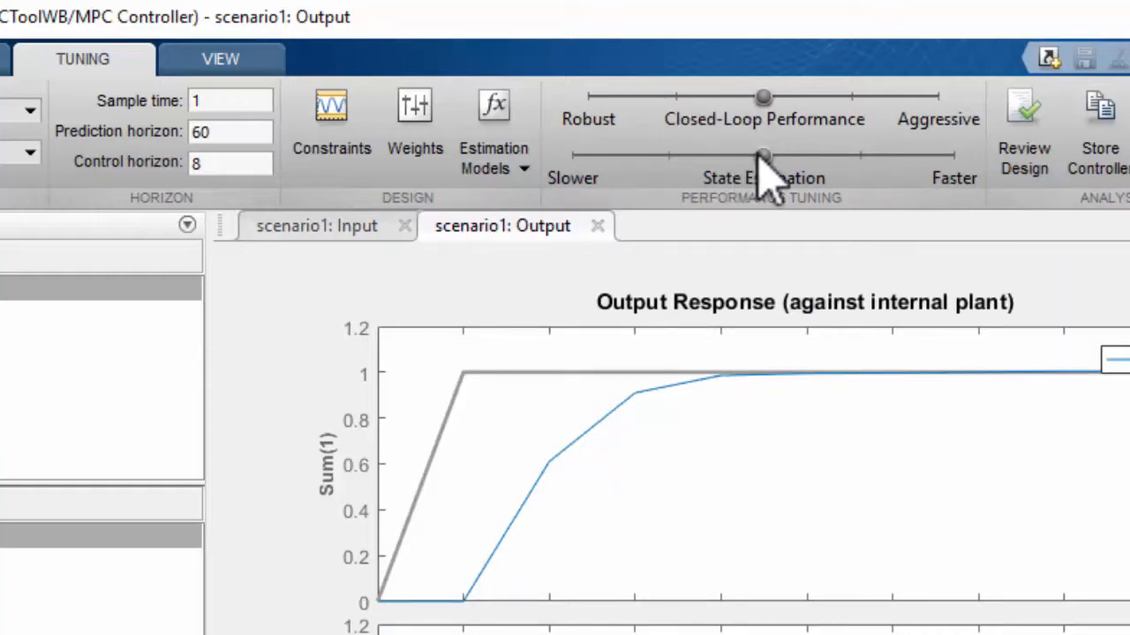
Try slower and faster state estimation, and return it to the middle setting
drag(760, 156, 634, 159)
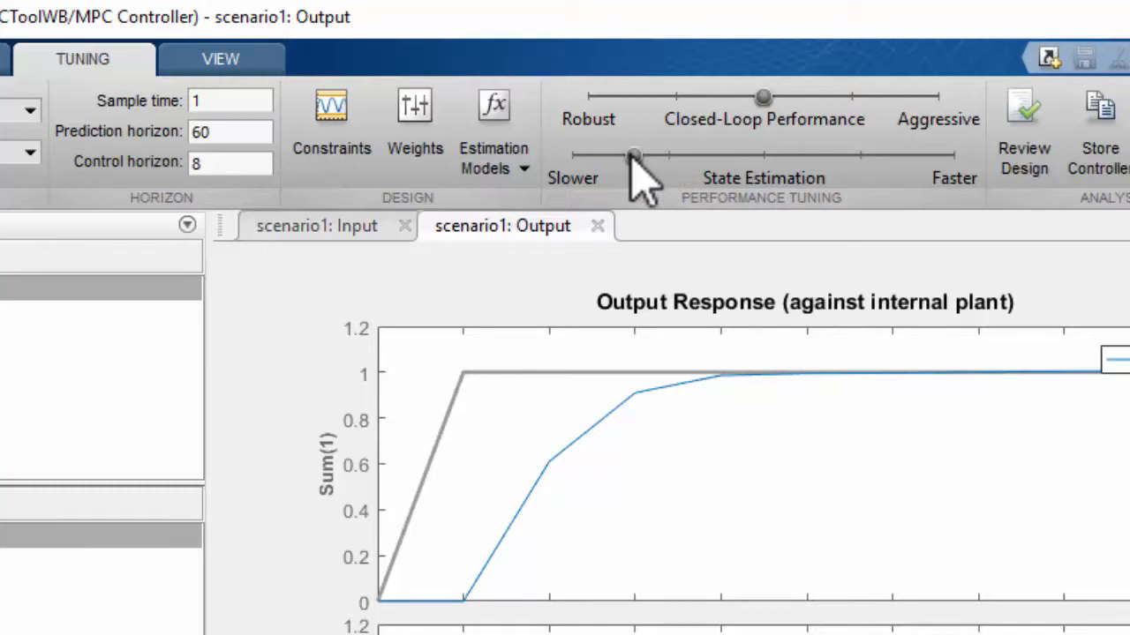
drag(631, 158, 885, 159)
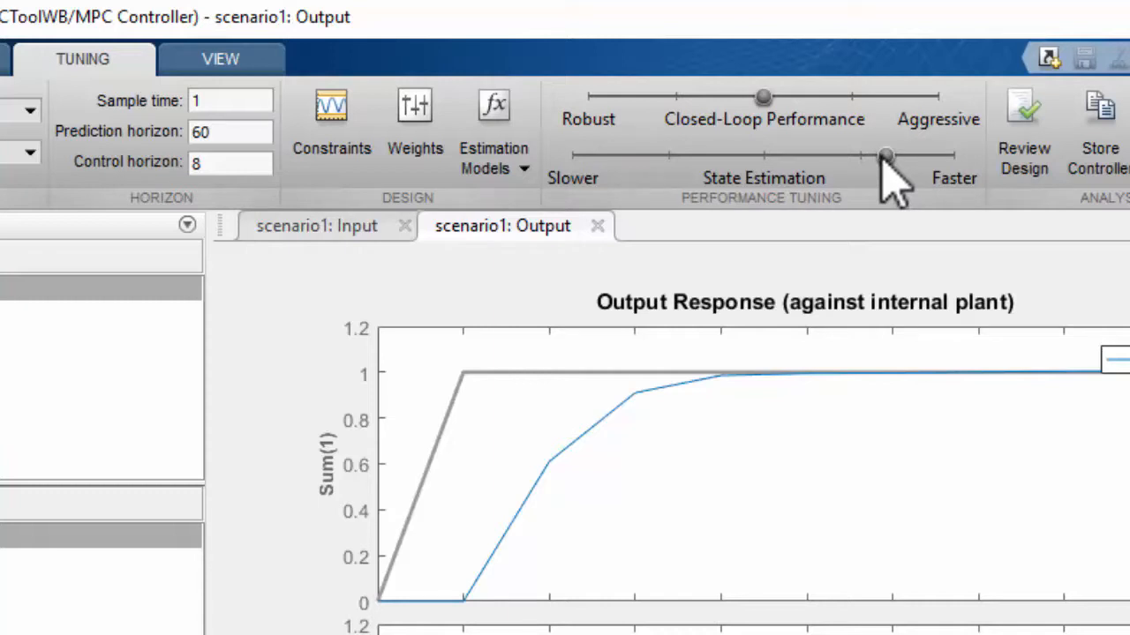
drag(883, 157, 768, 159)
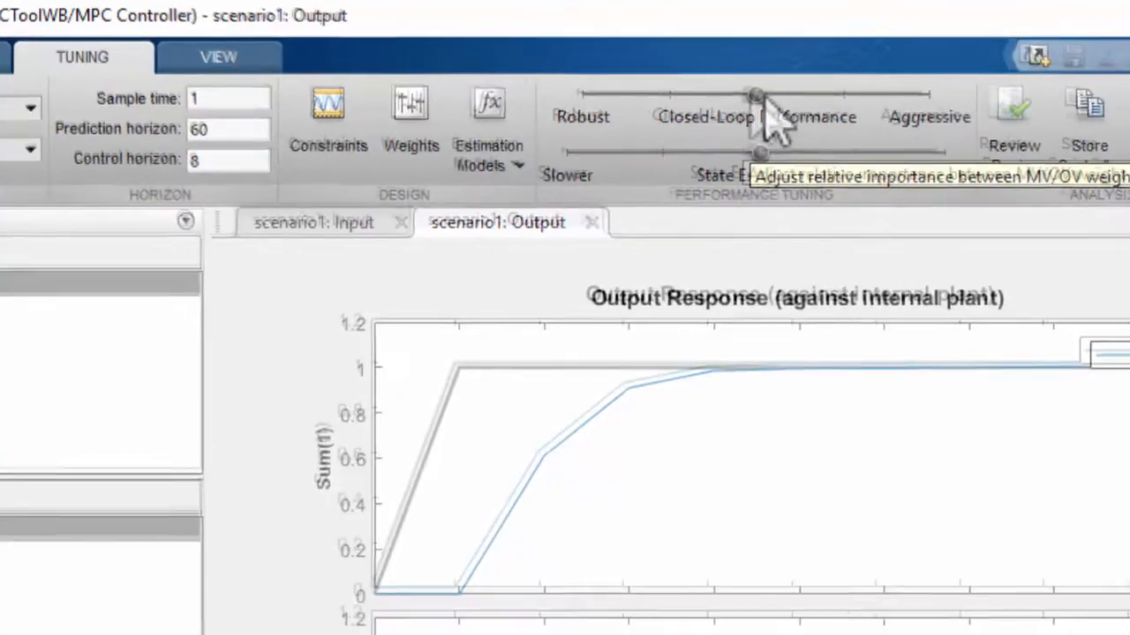
Try a more aggressive closed-loop performance, and shift the setting close to the robust end
drag(765, 97, 628, 46)
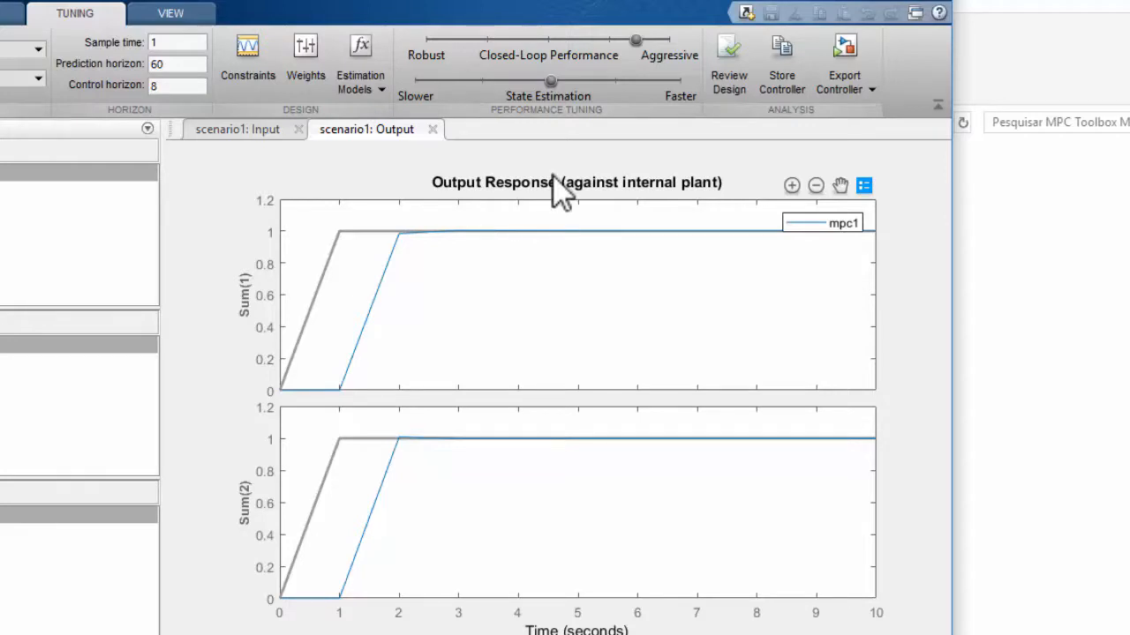
drag(636, 40, 456, 44)
click(864, 185)
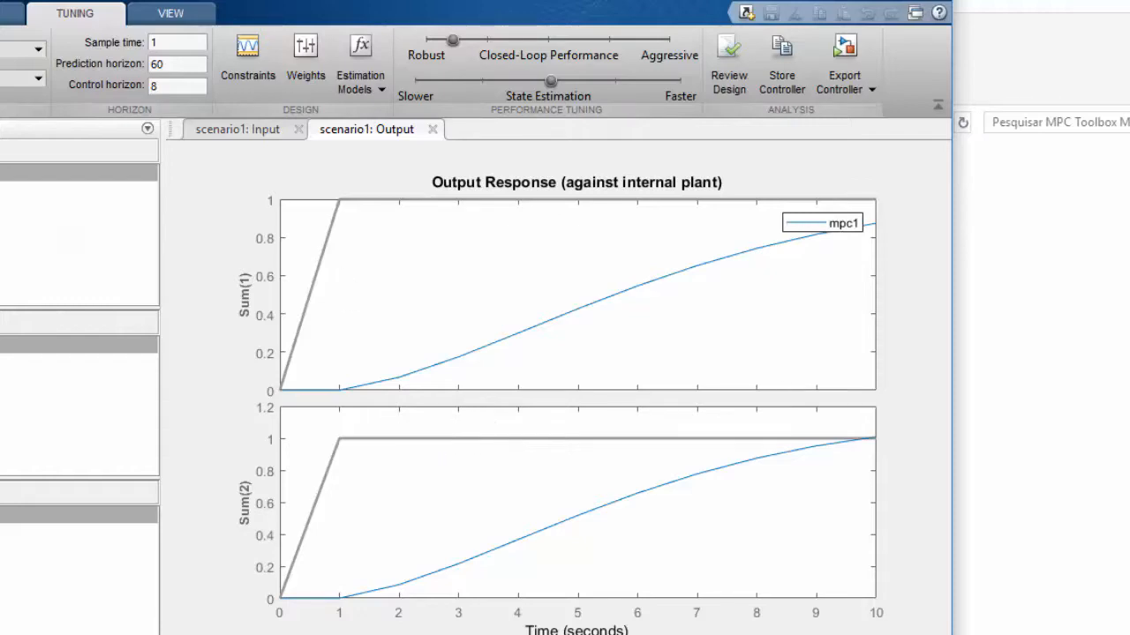
Create a new simulation scenario and set its simulation duration to 200 seconds
click(18, 25)
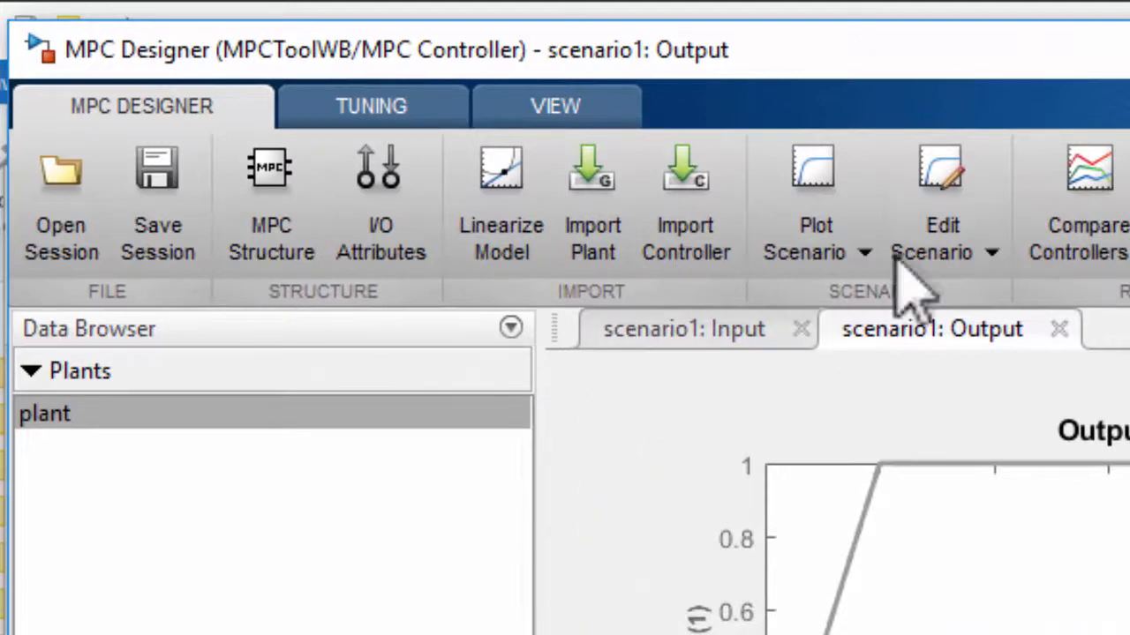
click(808, 237)
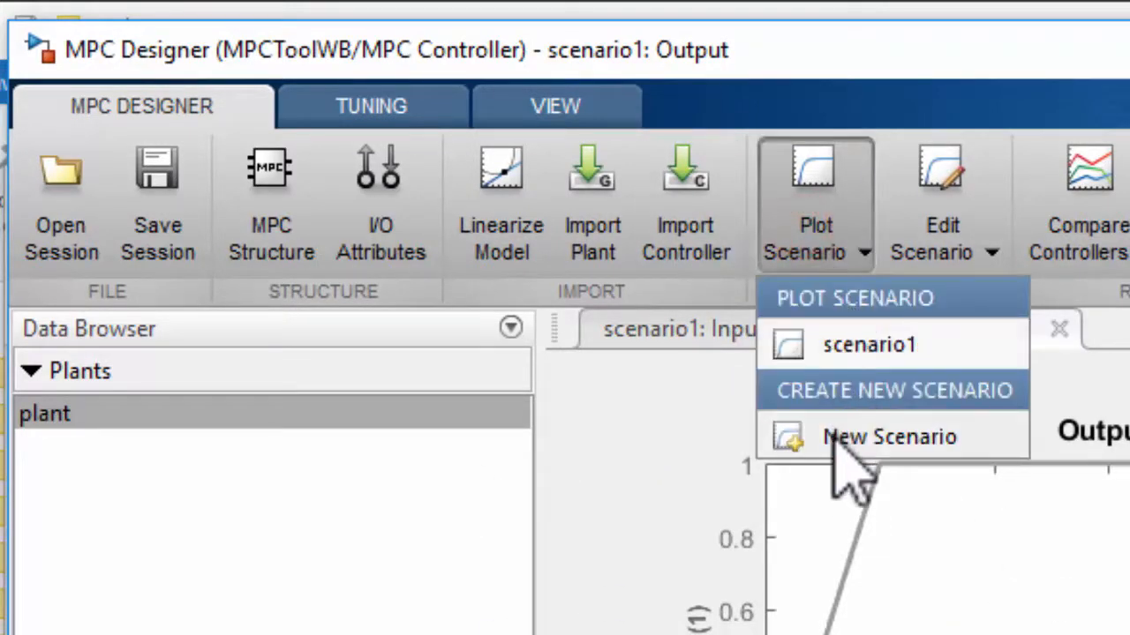
click(835, 436)
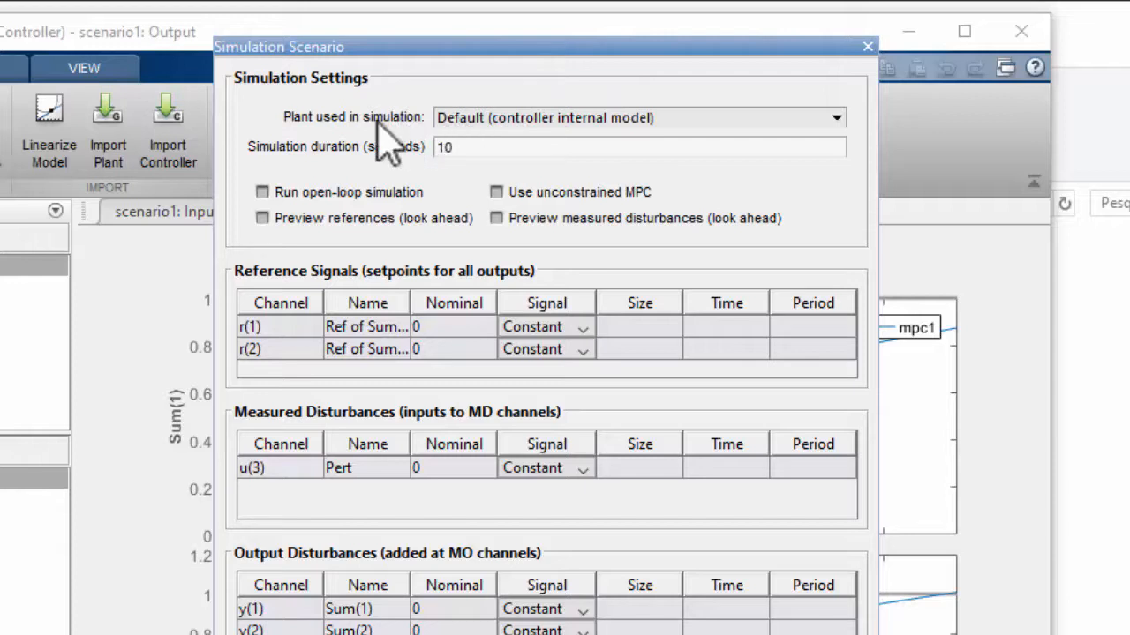
double_click(468, 147)
text(200)
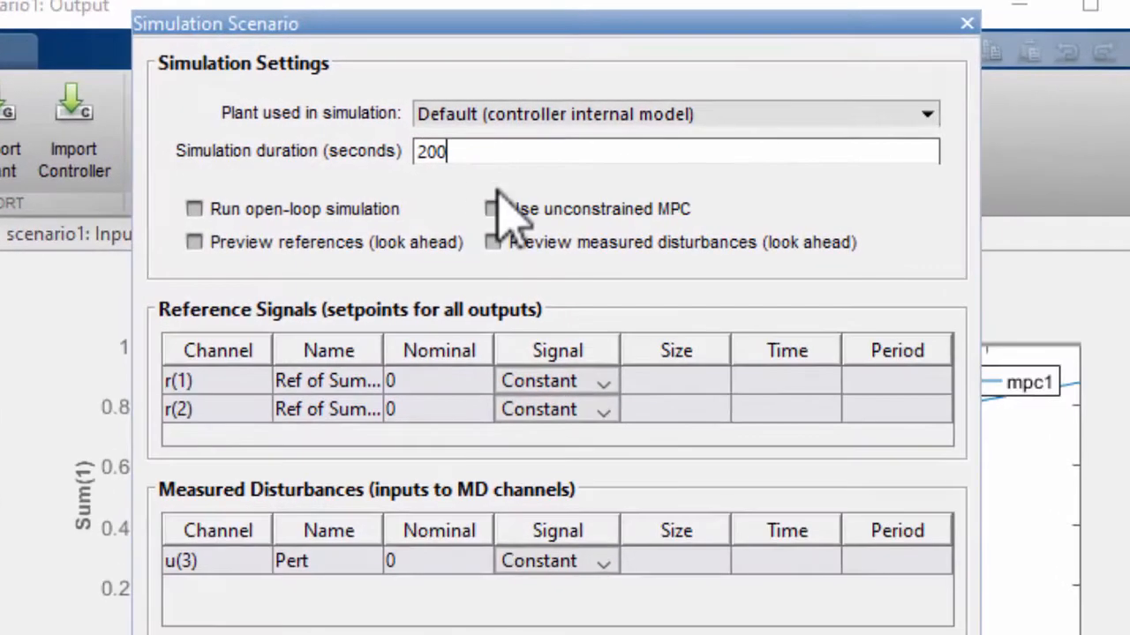
Try the unconstrained MPC option for the scenario and turn it back off
click(497, 187)
click(479, 190)
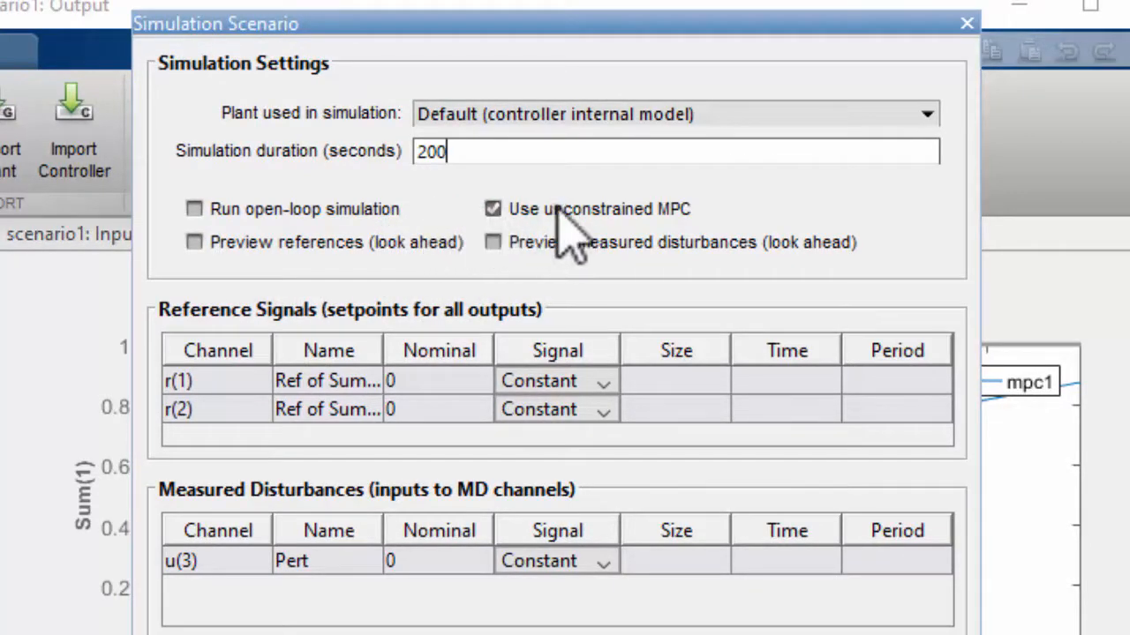
click(492, 210)
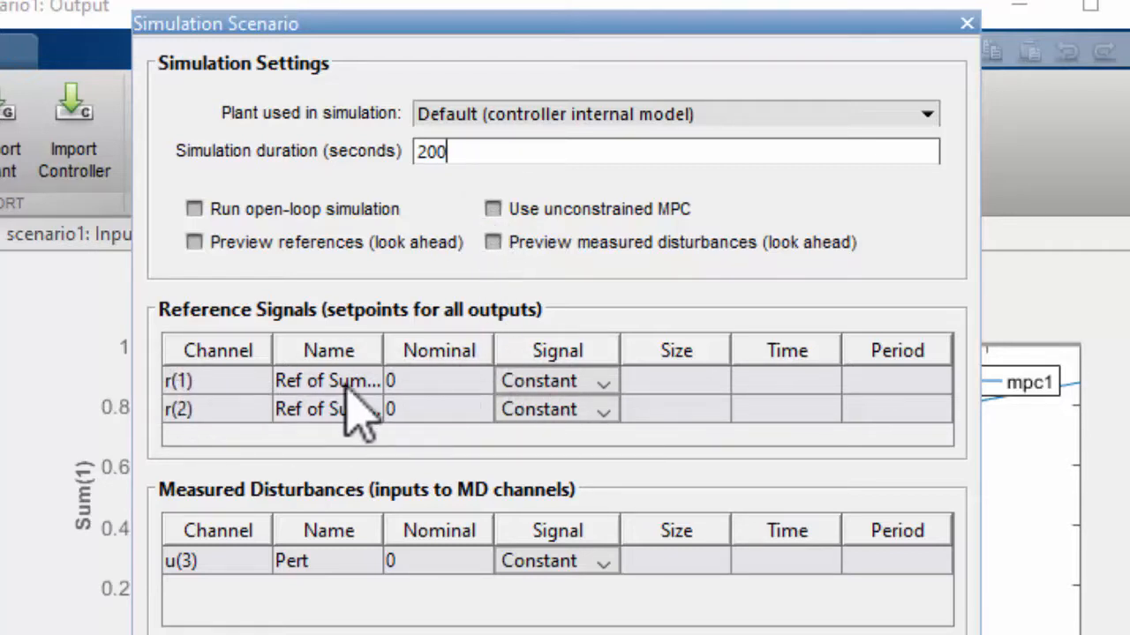
Set the first reference signal r(1) to a step of size 1 at time 10
click(563, 381)
click(547, 439)
double_click(645, 378)
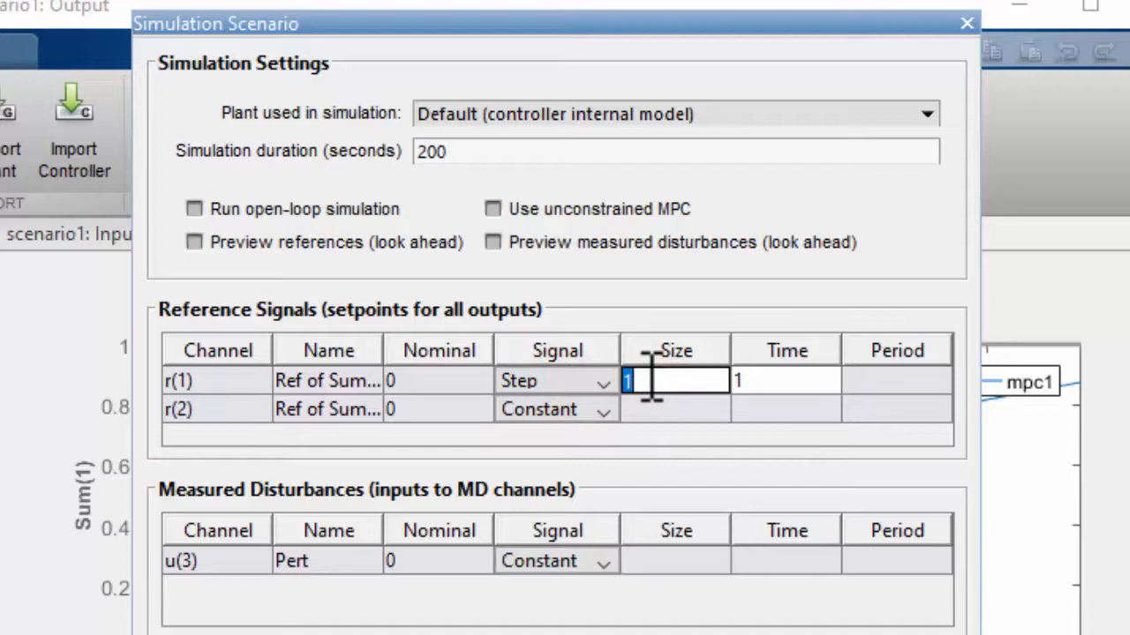
double_click(785, 380)
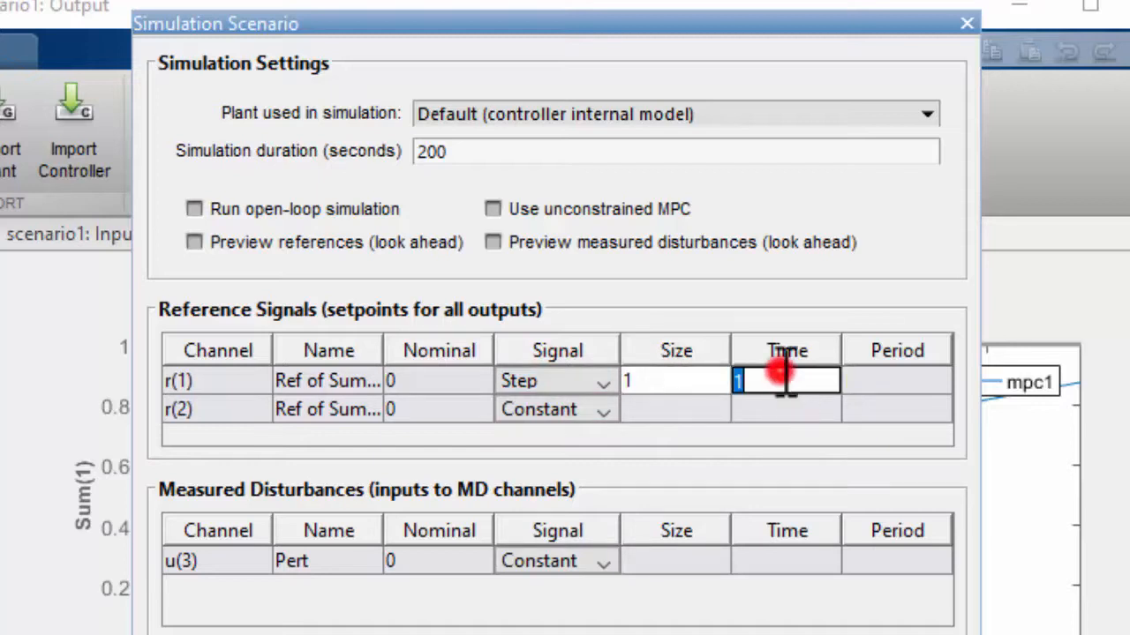
text(10)
click(773, 411)
Set the second reference signal r(2) to a step of size 1 at time 70
click(542, 408)
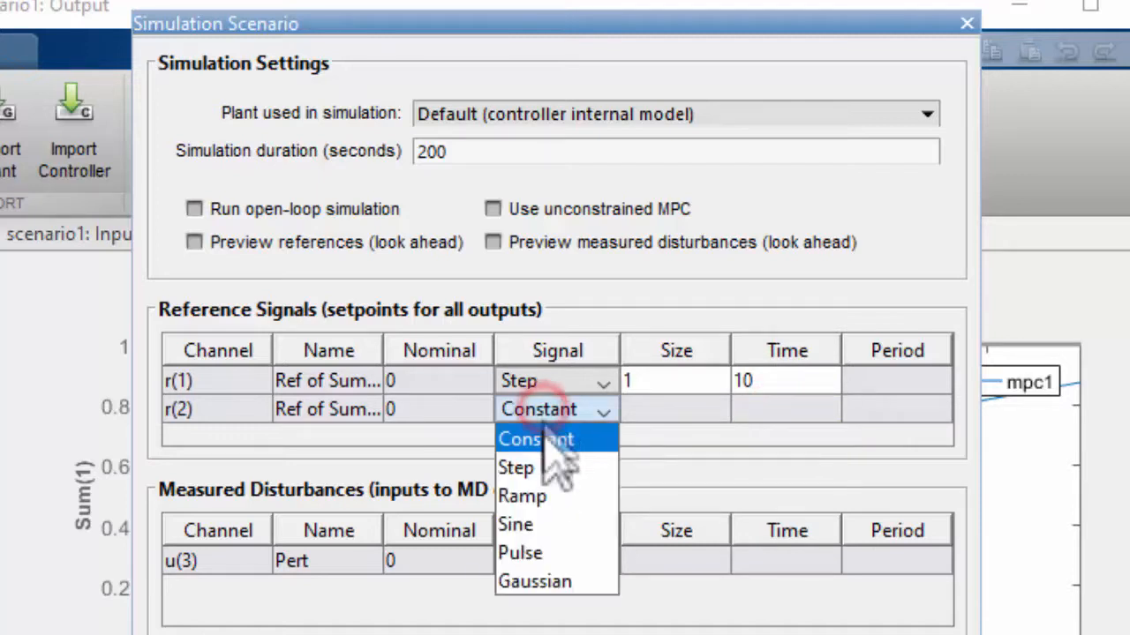
click(547, 465)
double_click(761, 410)
double_click(766, 410)
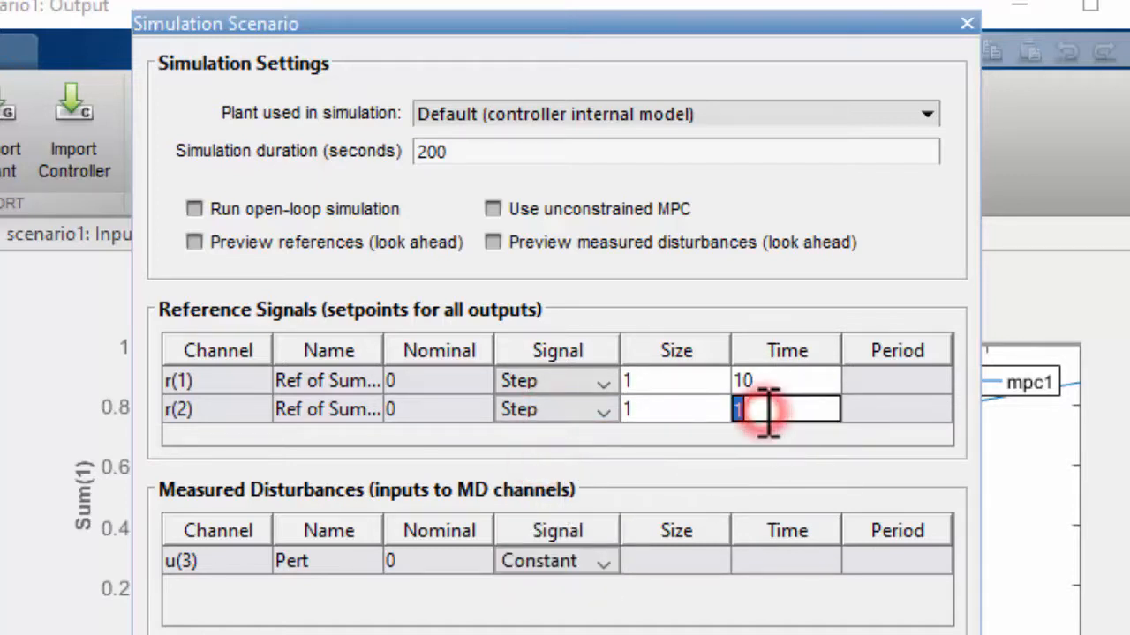
click(756, 458)
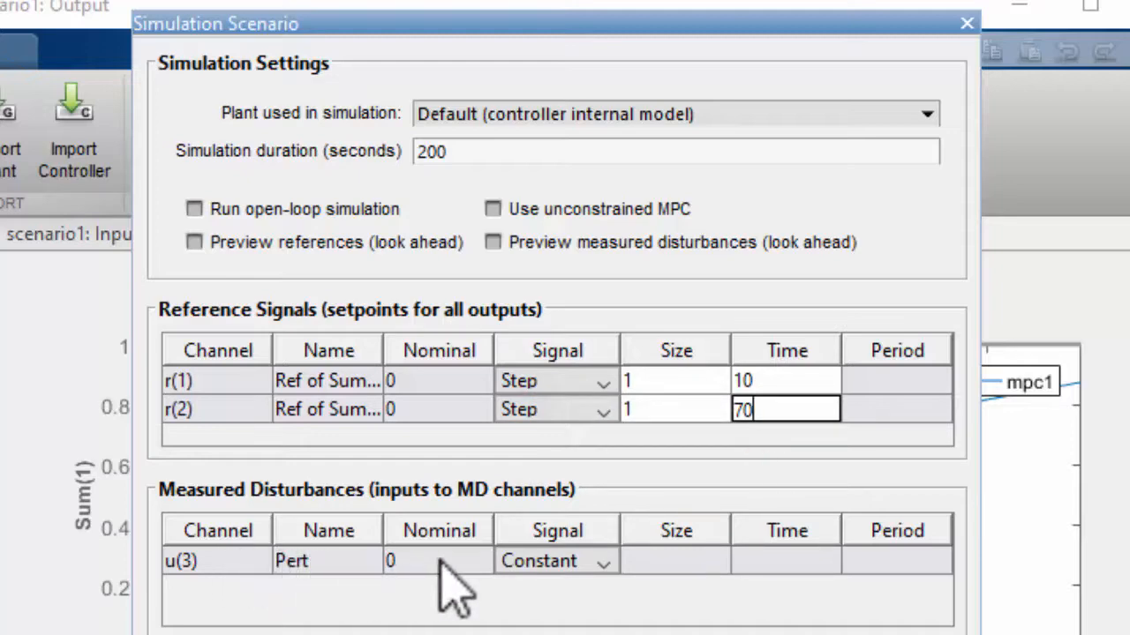
Set the measured disturbance u(3) Pert to a step of size 0.3 at time 140 and accept the scenario settings
click(537, 565)
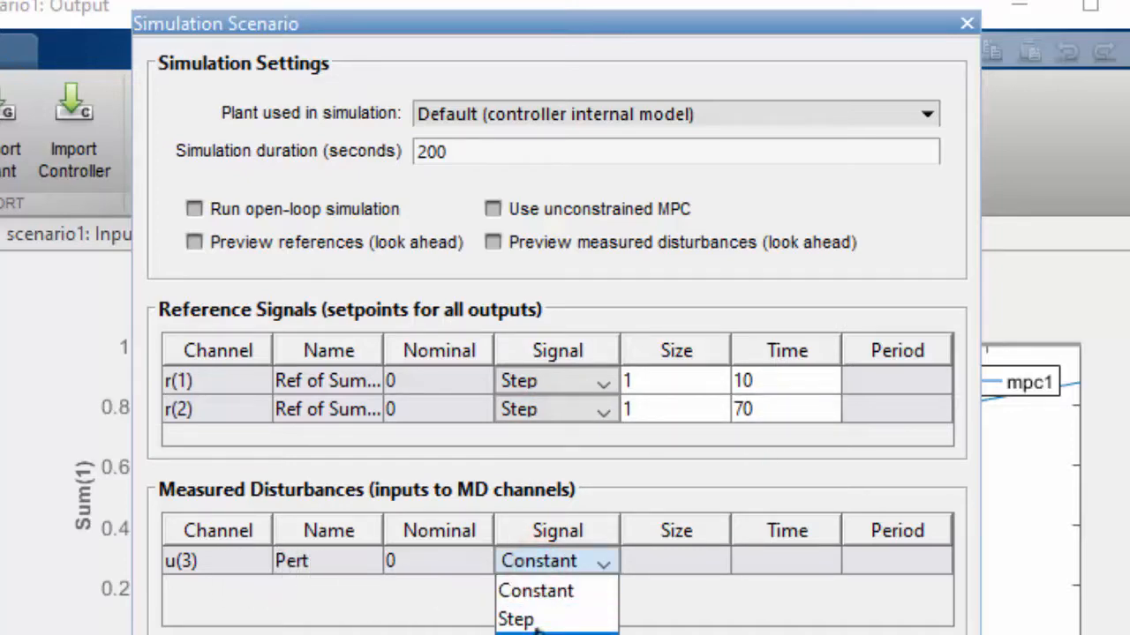
click(536, 620)
double_click(686, 561)
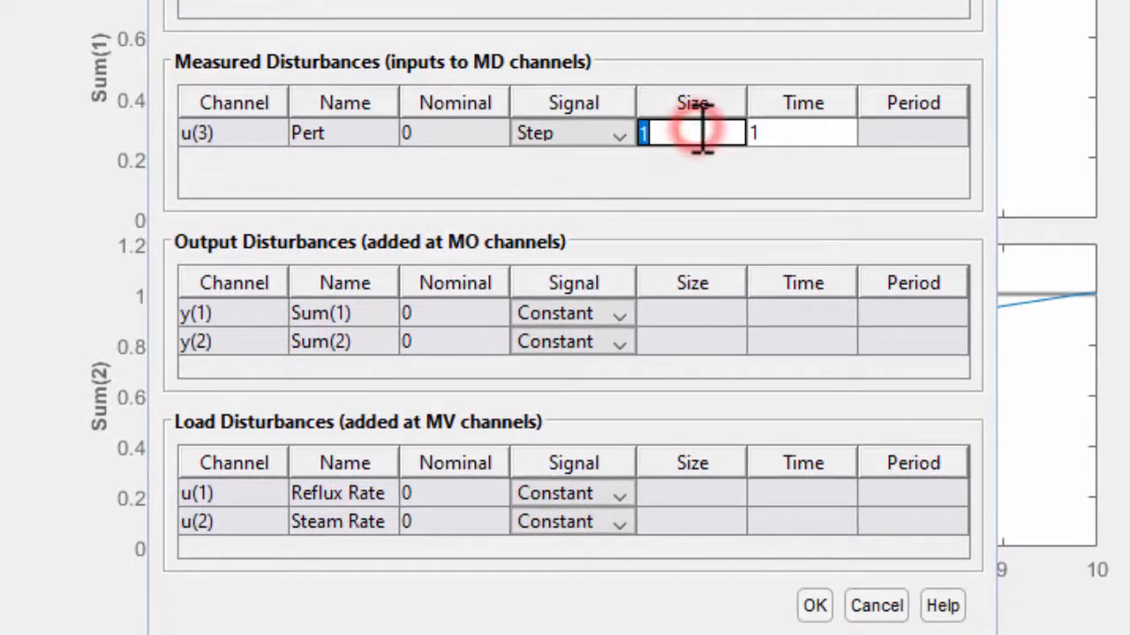
text(0.3)
double_click(777, 132)
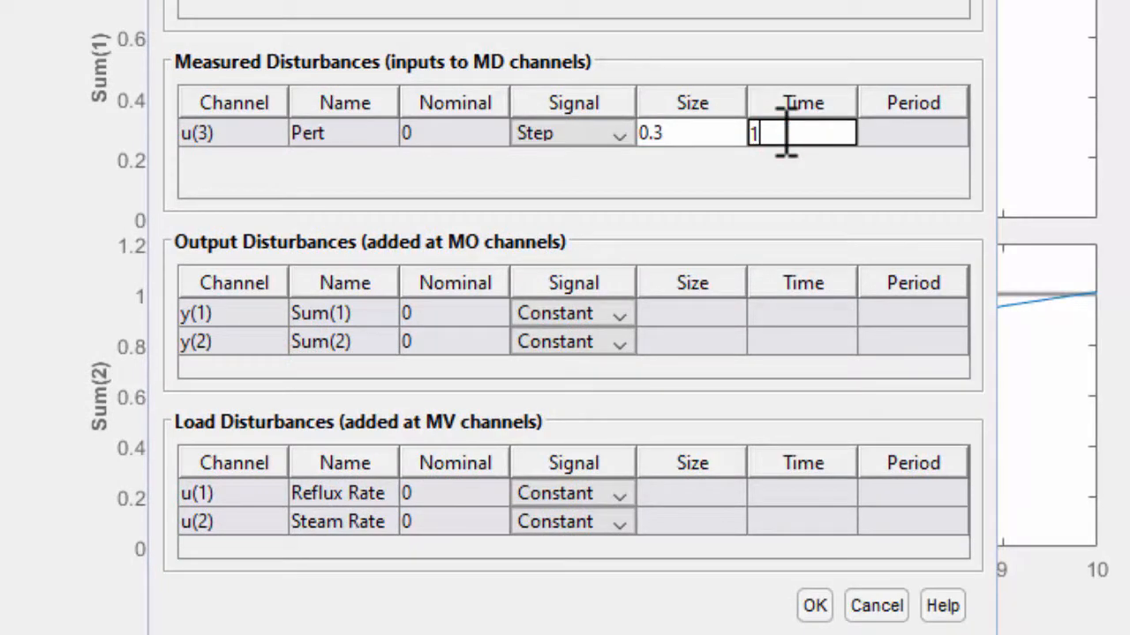
text(140)
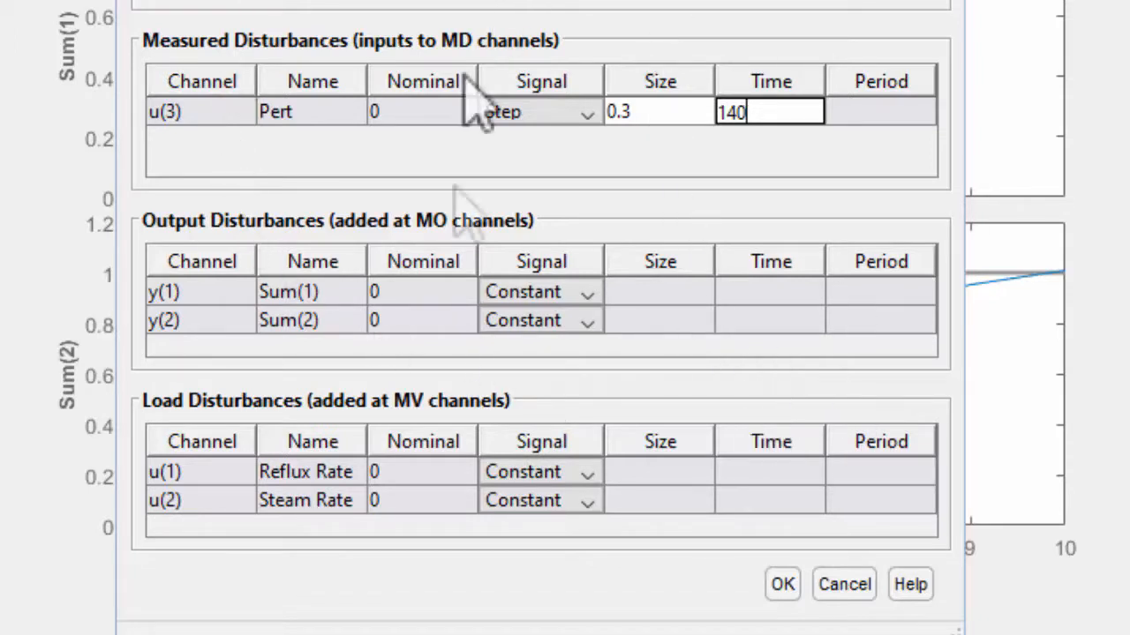
click(776, 588)
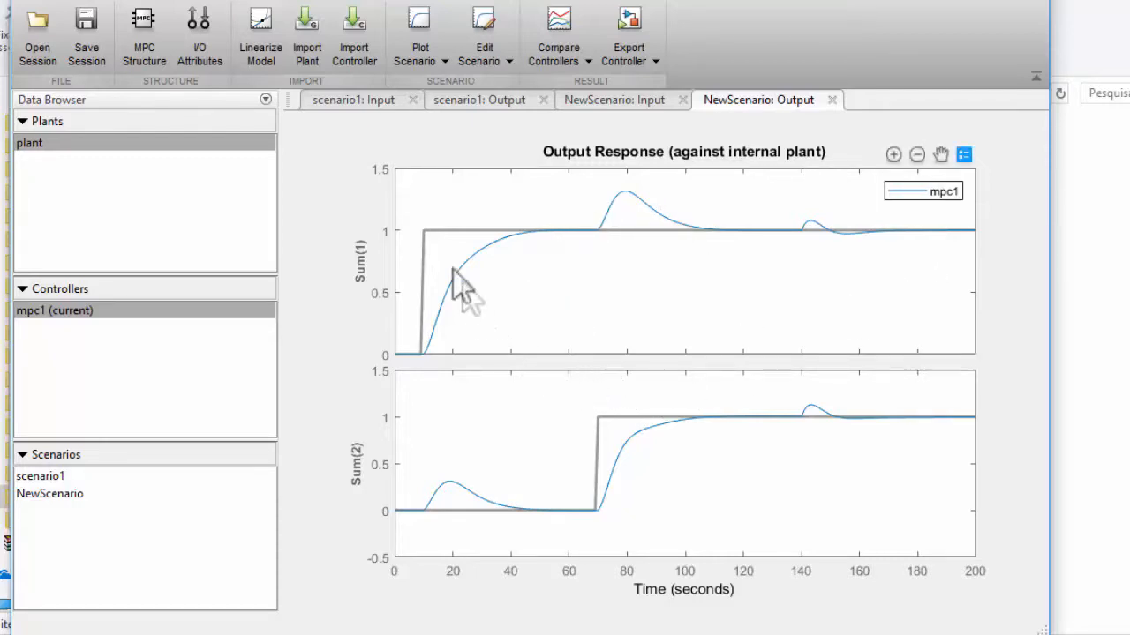
Delete scenario1 from the scenarios, keeping only NewScenario
click(32, 477)
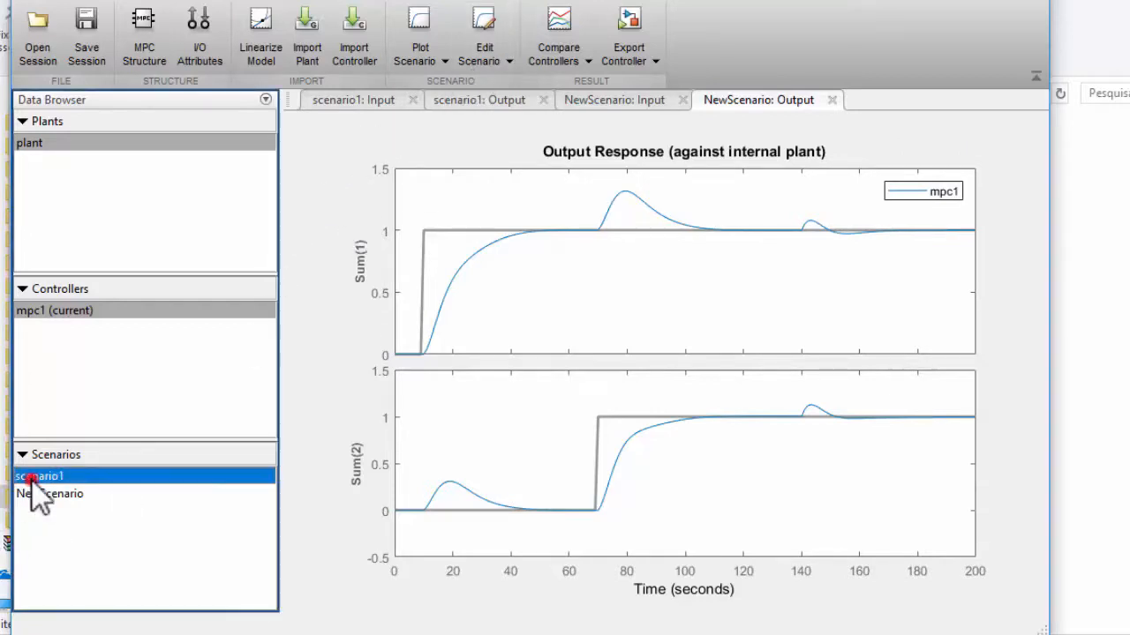
key(Delete)
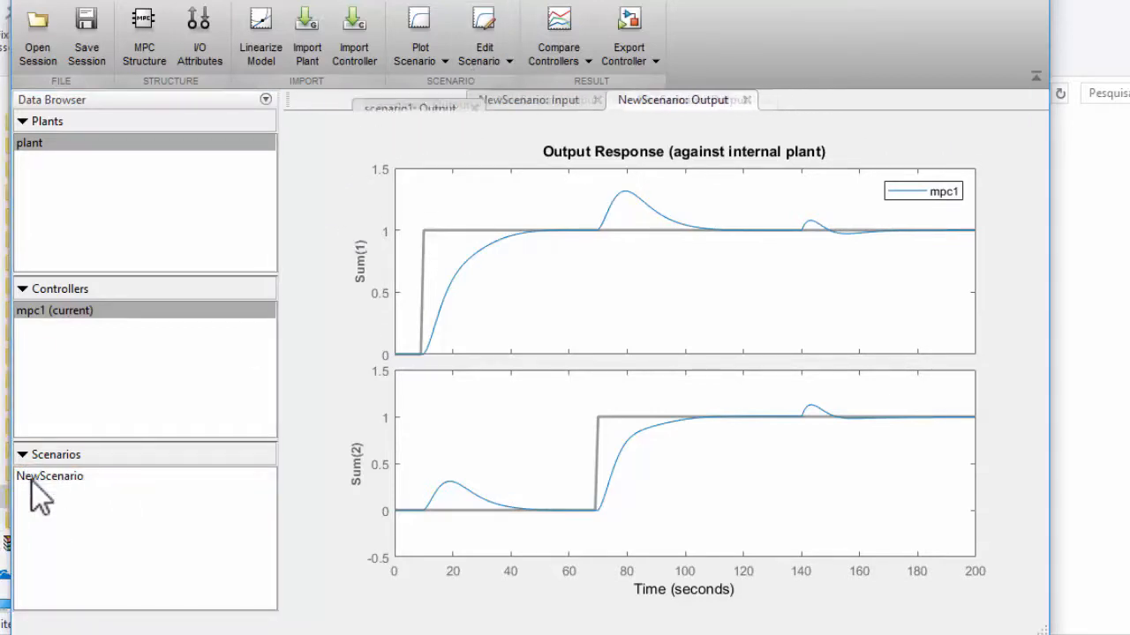
Try a nearly fully aggressive closed-loop performance on NewScenario, and return the setting close to the robust end
click(222, 2)
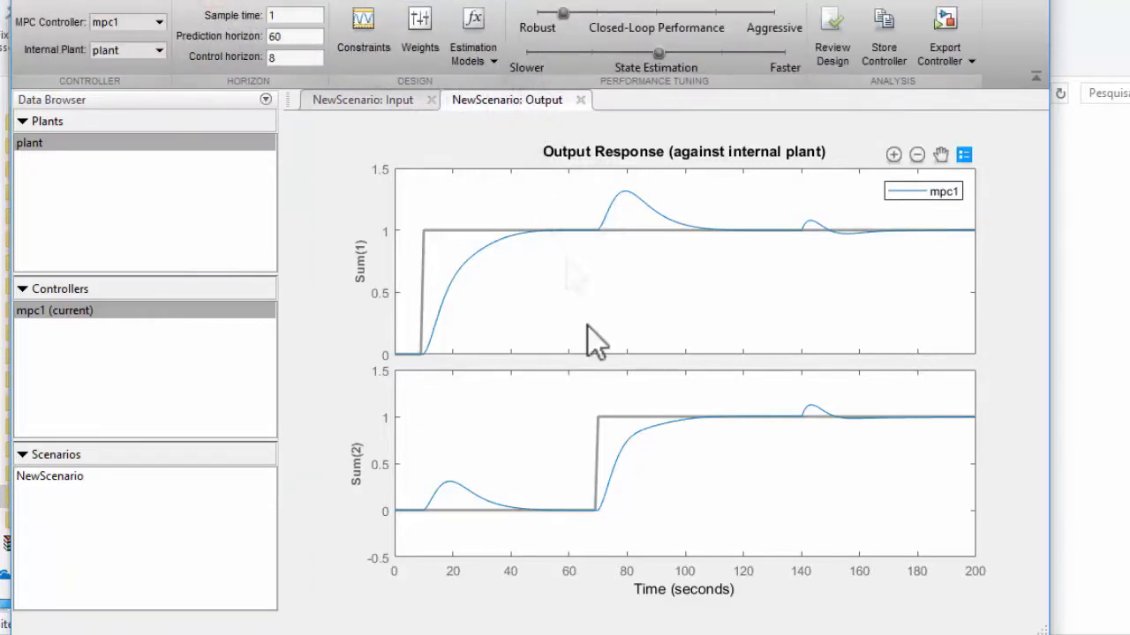
drag(567, 16, 759, 16)
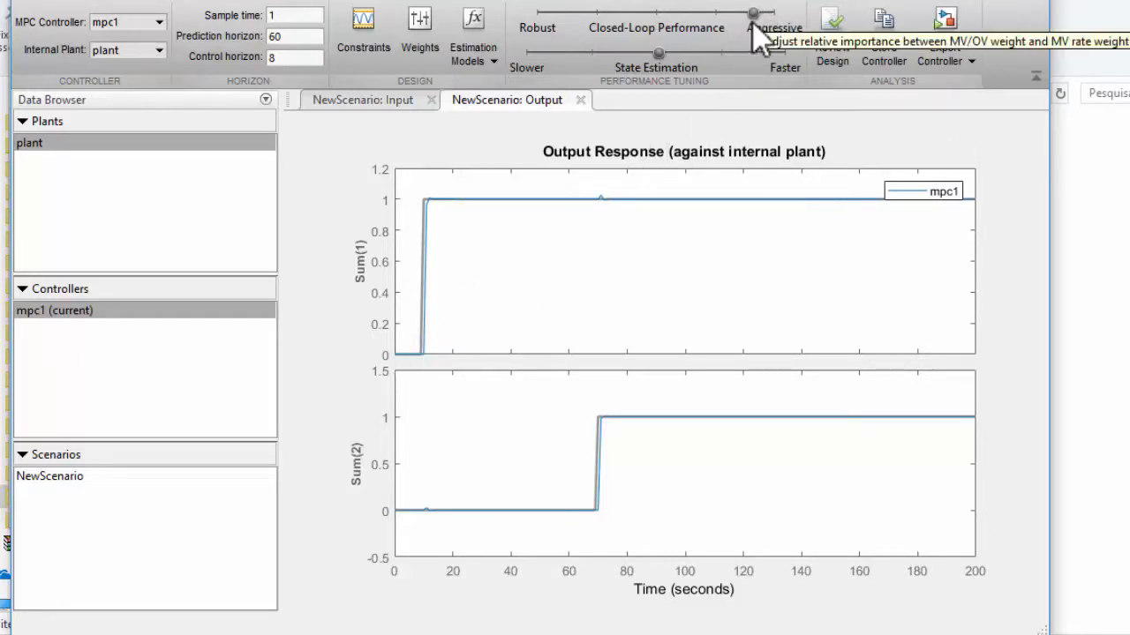
drag(756, 13, 583, 11)
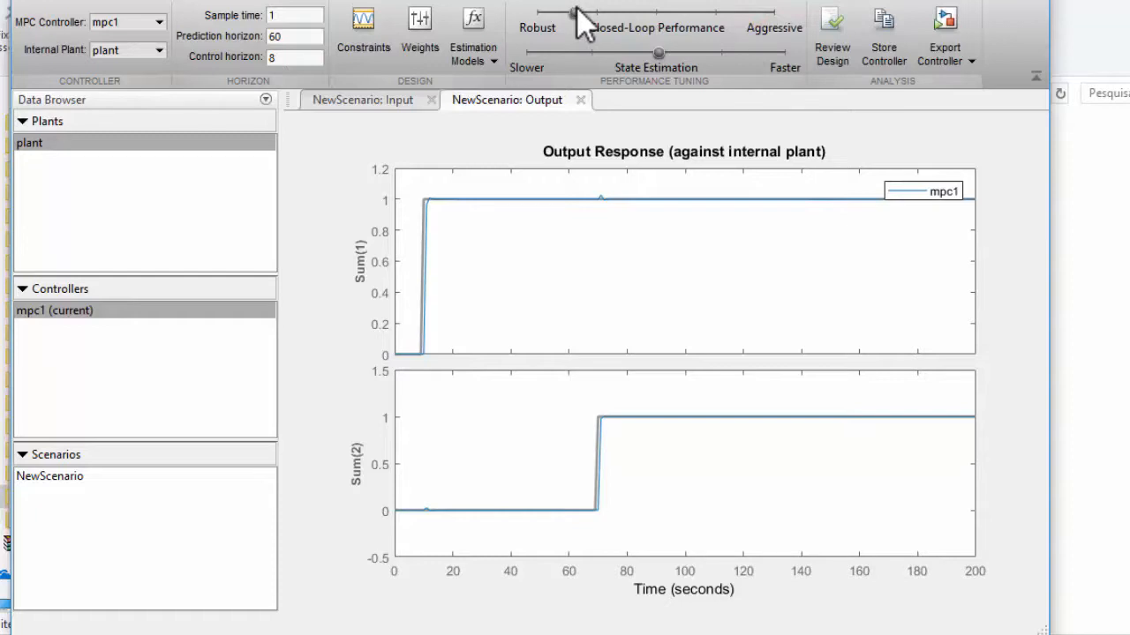
click(574, 11)
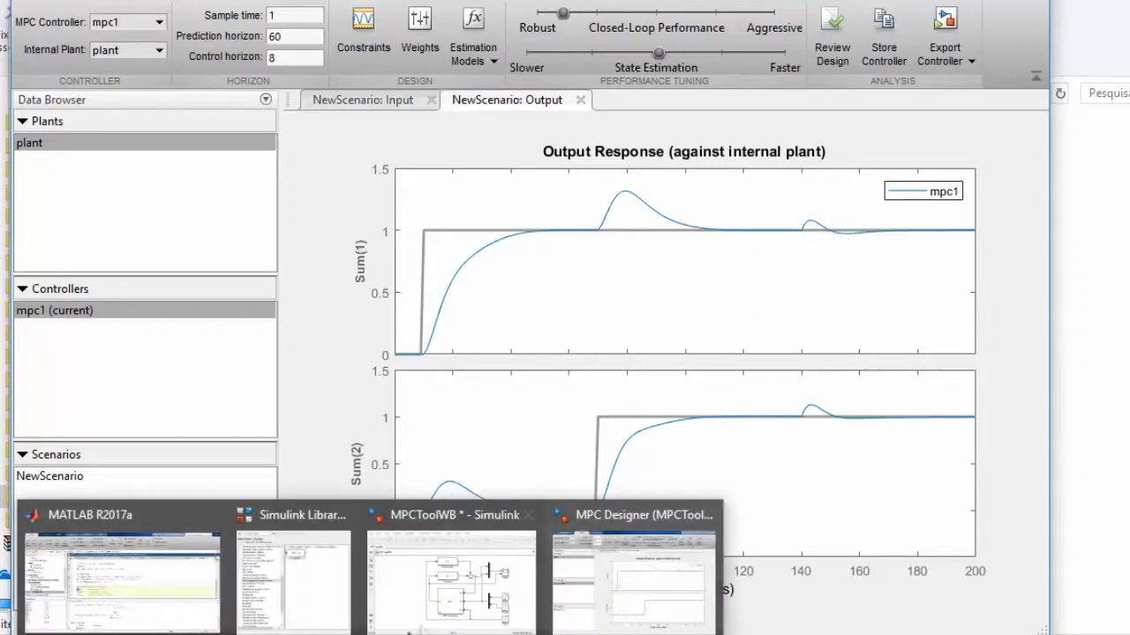
Update the MPC Controller block with the tuned mpc1 design and run the MPCToolWB simulation in Simulink
click(429, 607)
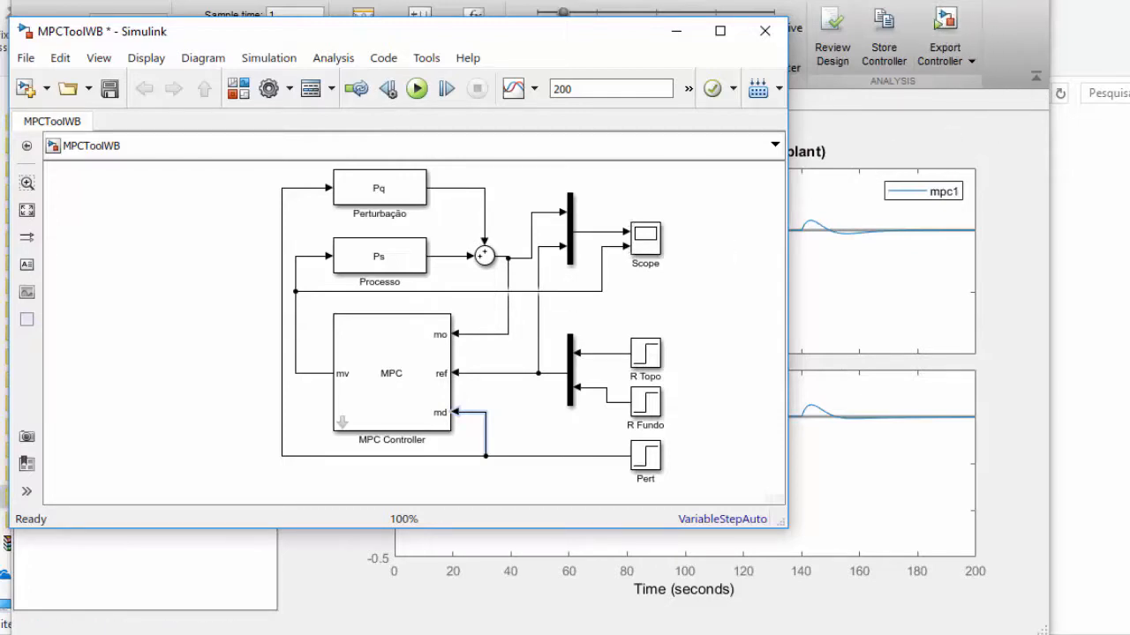
click(945, 22)
click(933, 26)
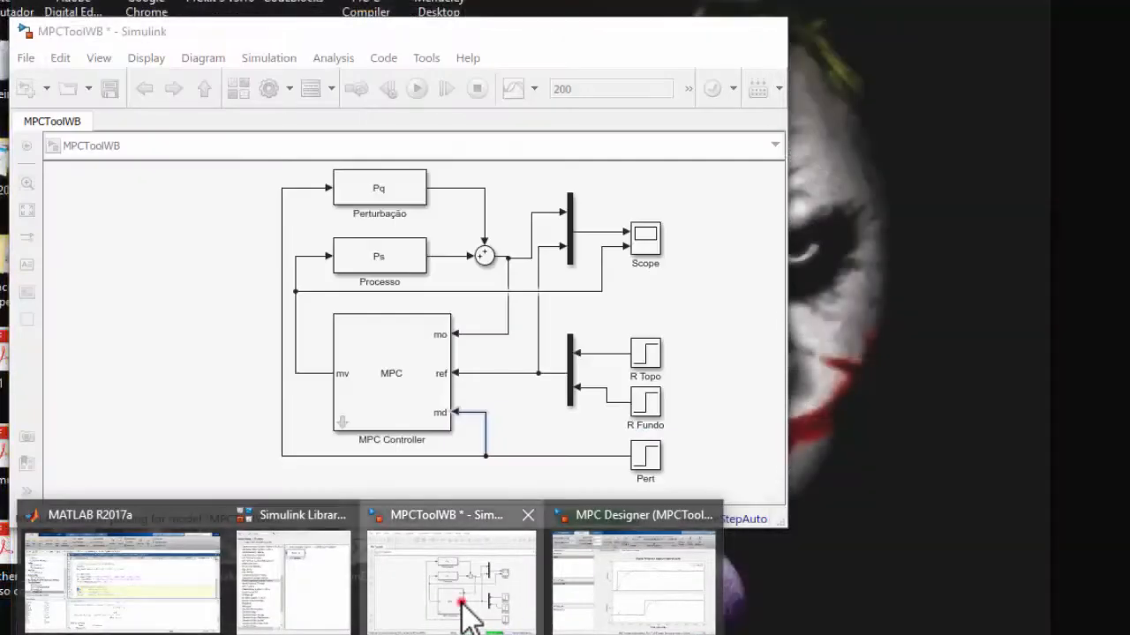
click(463, 604)
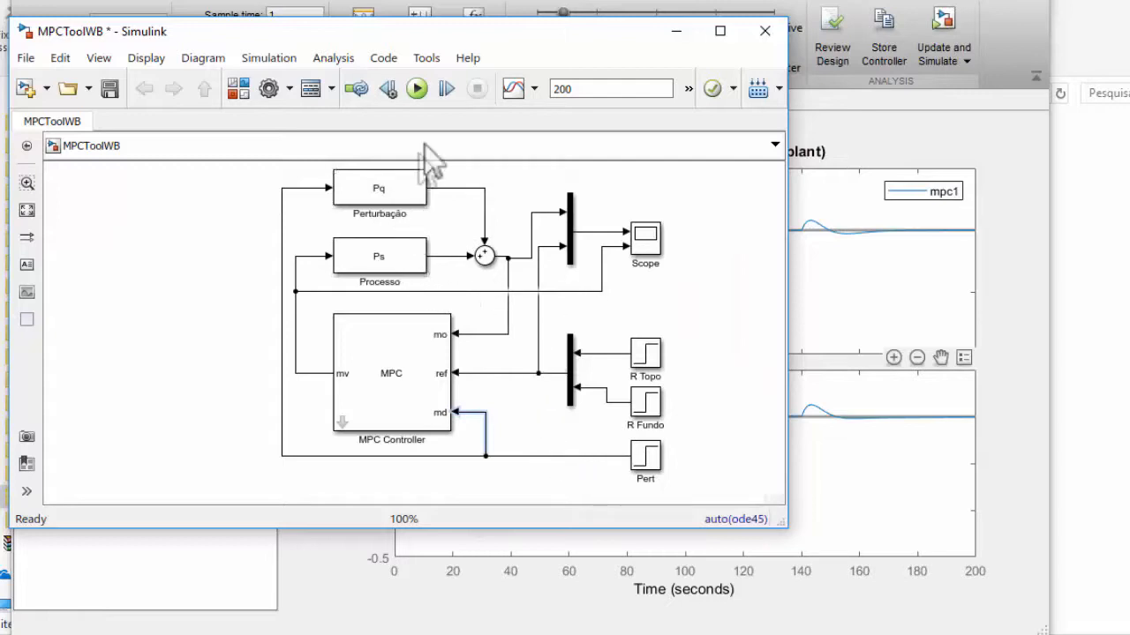
click(408, 87)
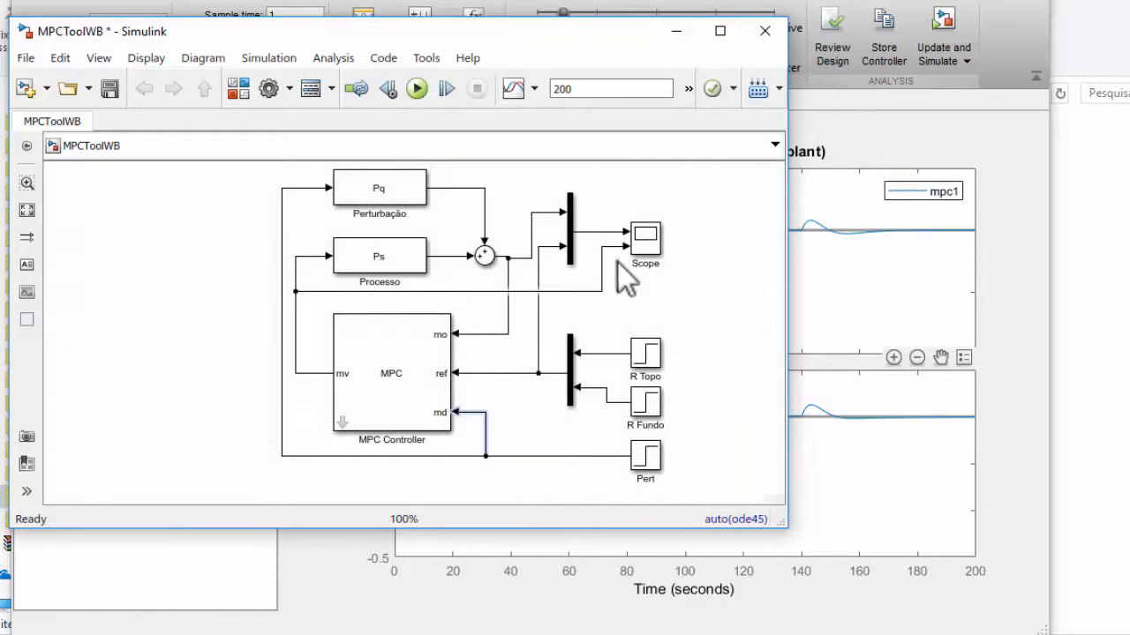
Open the model's Scope, minimize the Simulink model and place the Scope beside the MPC Designer output response for comparison
click(645, 245)
double_click(644, 238)
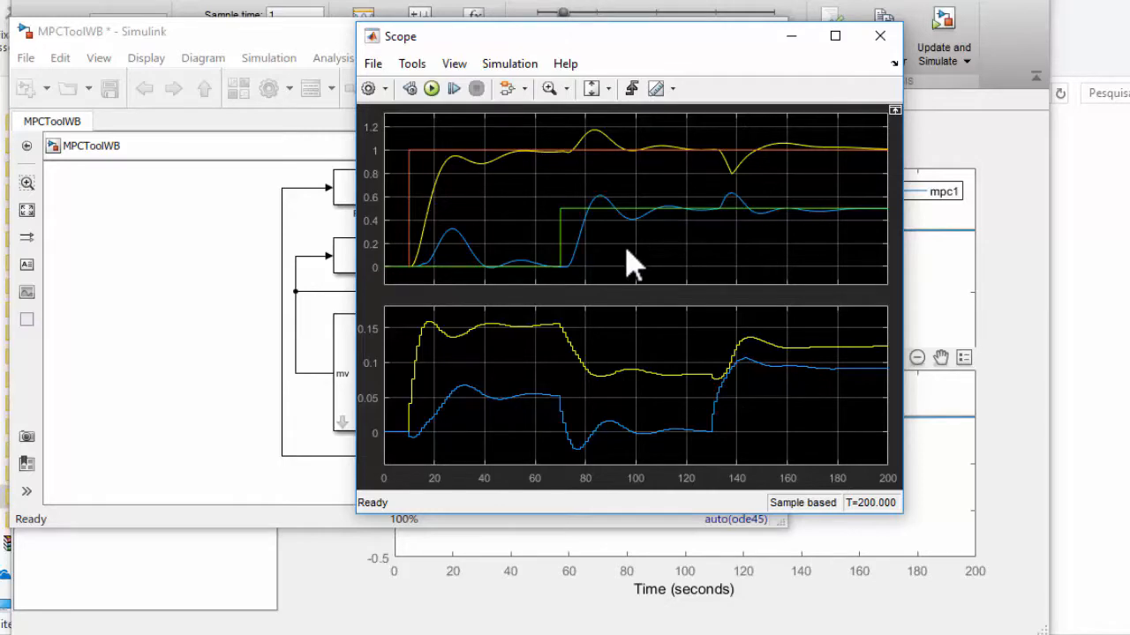
click(202, 55)
click(677, 31)
drag(660, 46, 1052, 57)
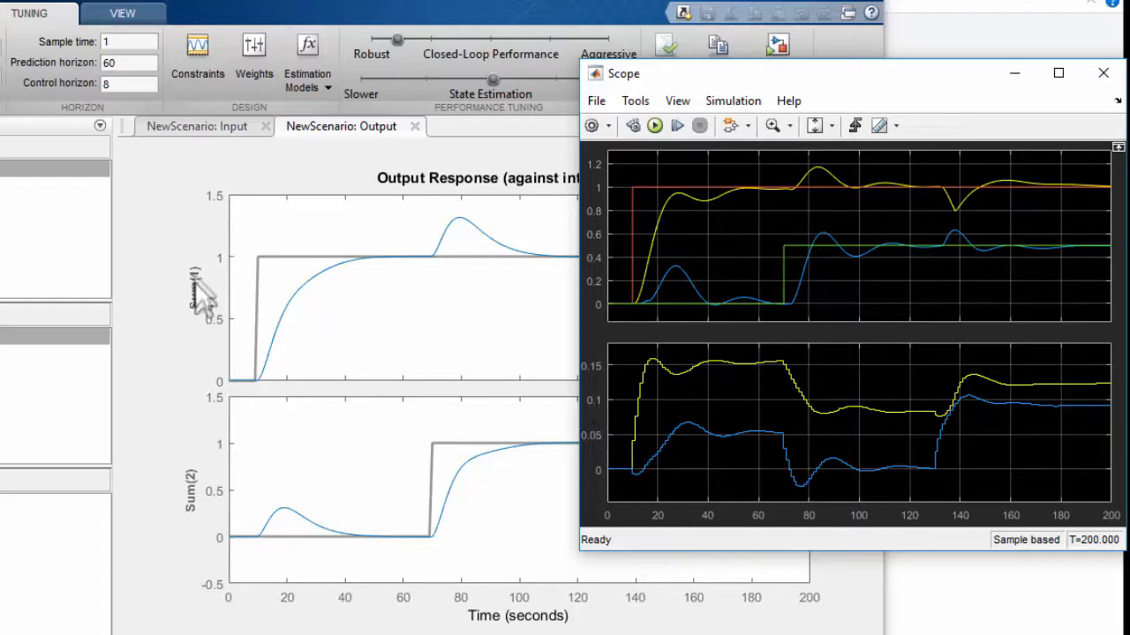
Examine the DC plant model definition in WoodBerry.m in MATLAB, and return to MPC Designer
click(75, 171)
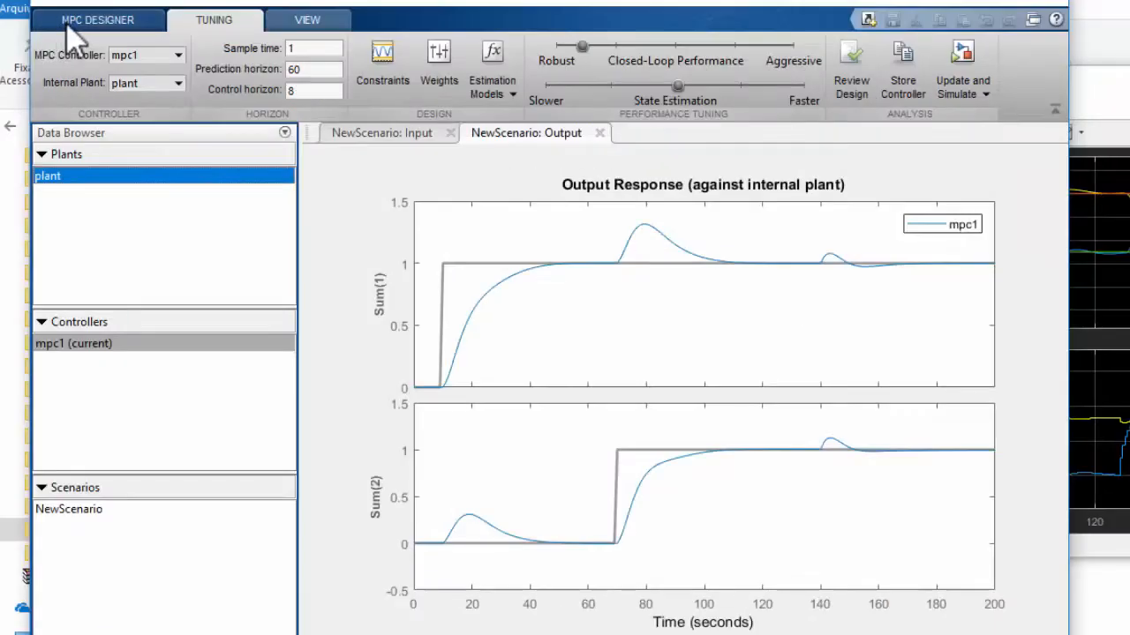
click(88, 18)
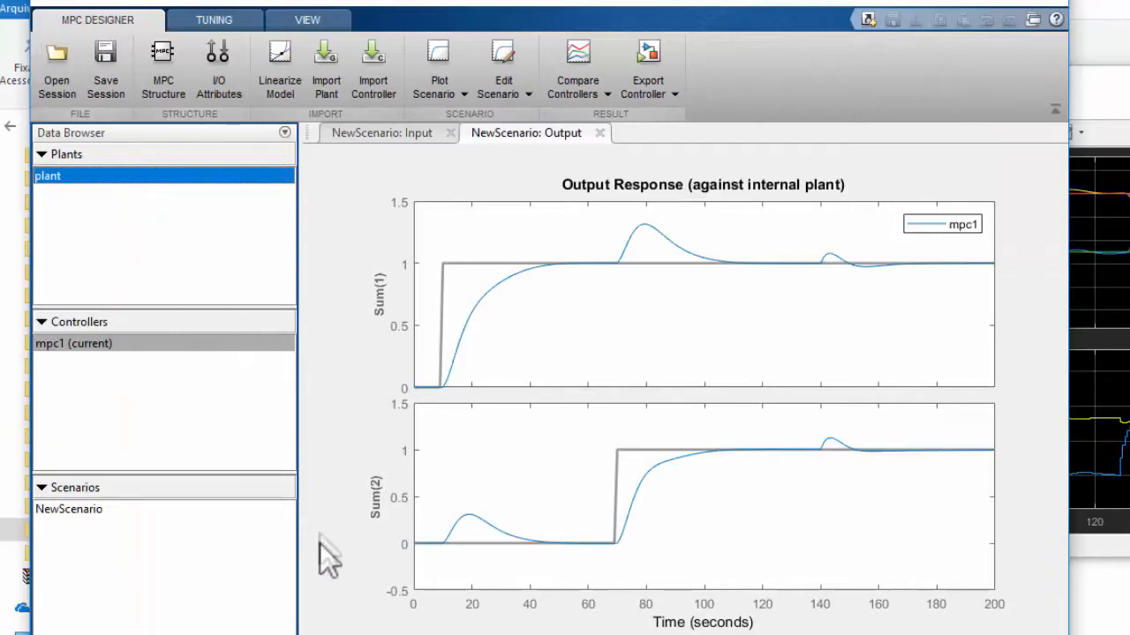
mouse_move(283, 634)
click(141, 625)
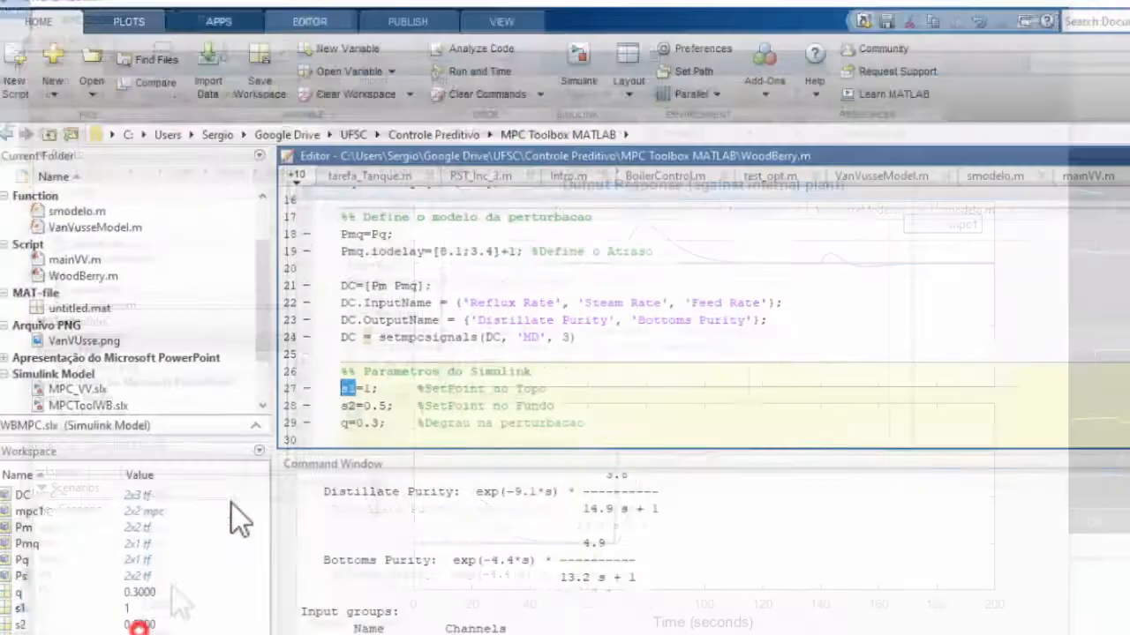
click(195, 334)
drag(154, 265, 163, 265)
click(168, 264)
mouse_move(300, 632)
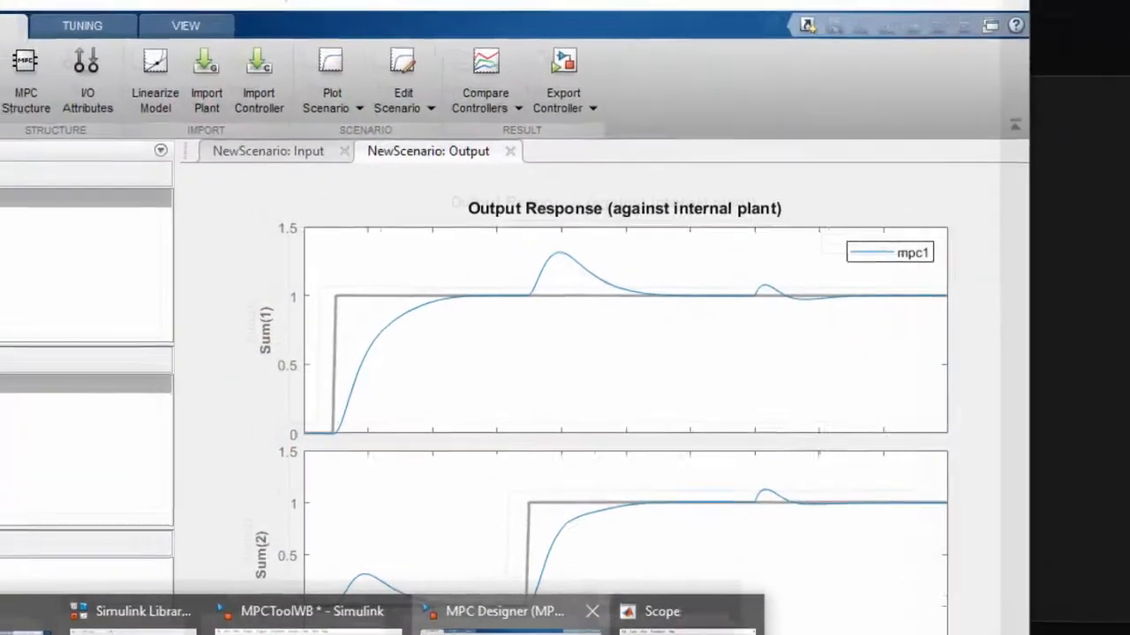
click(414, 600)
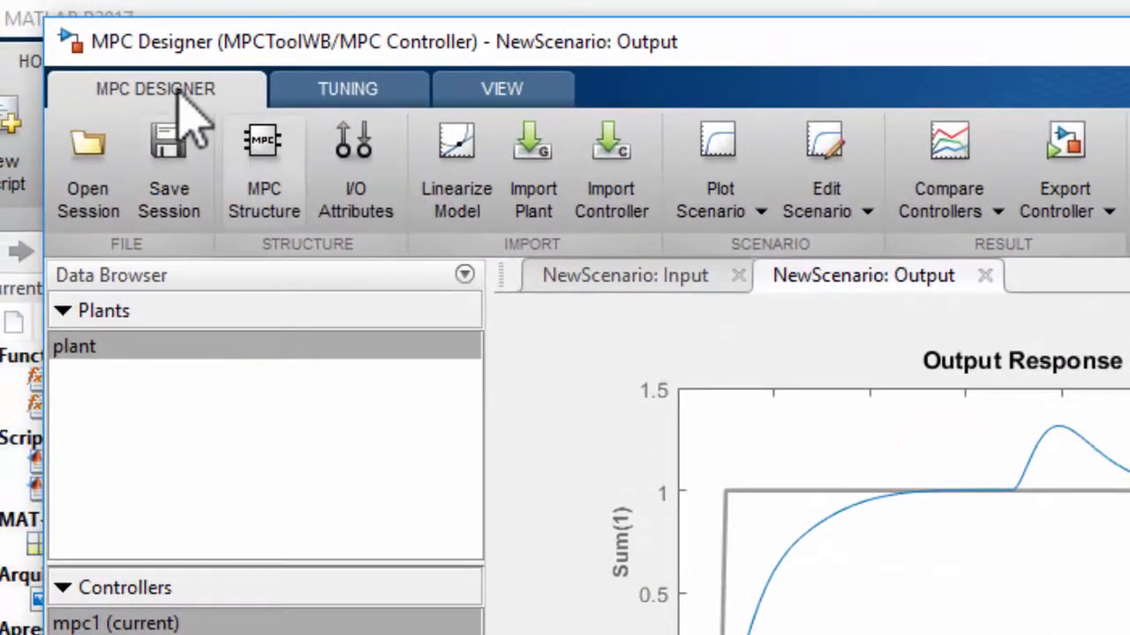
Import the plant model DC from the MATLAB workspace into MPC Designer
click(546, 227)
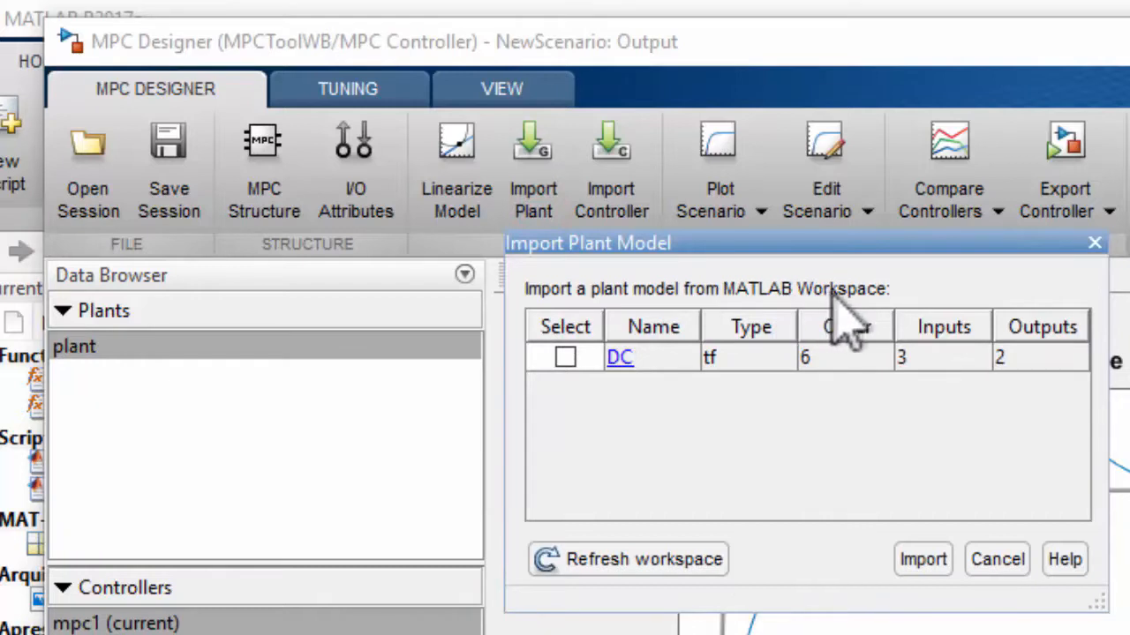
click(565, 358)
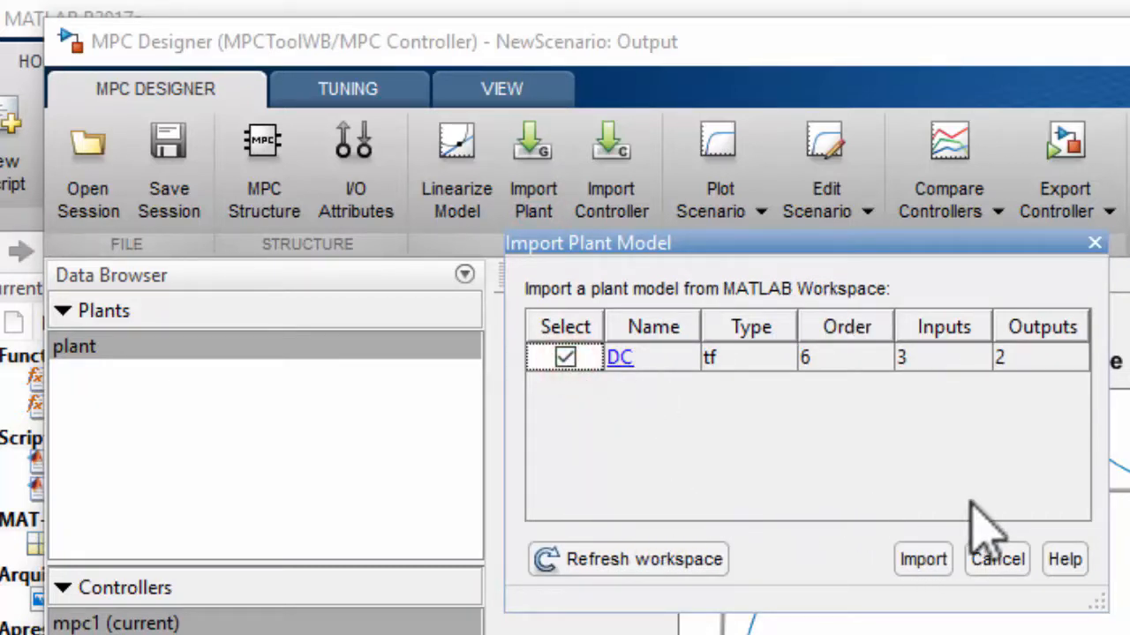
click(923, 565)
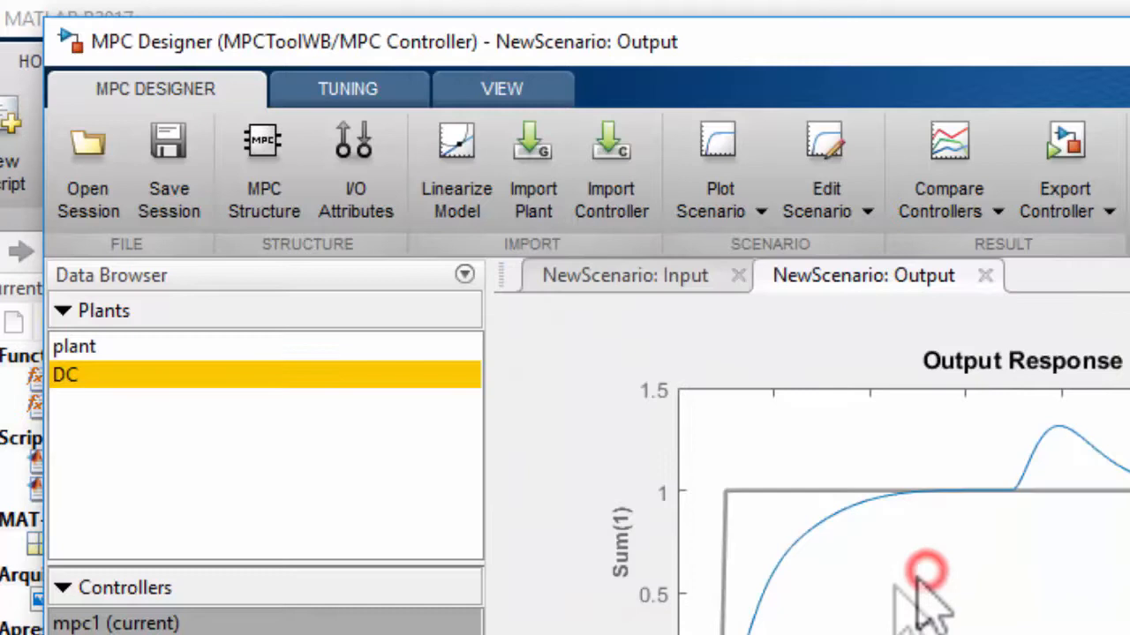
Set DC as the internal plant of the mpc1 controller
click(75, 375)
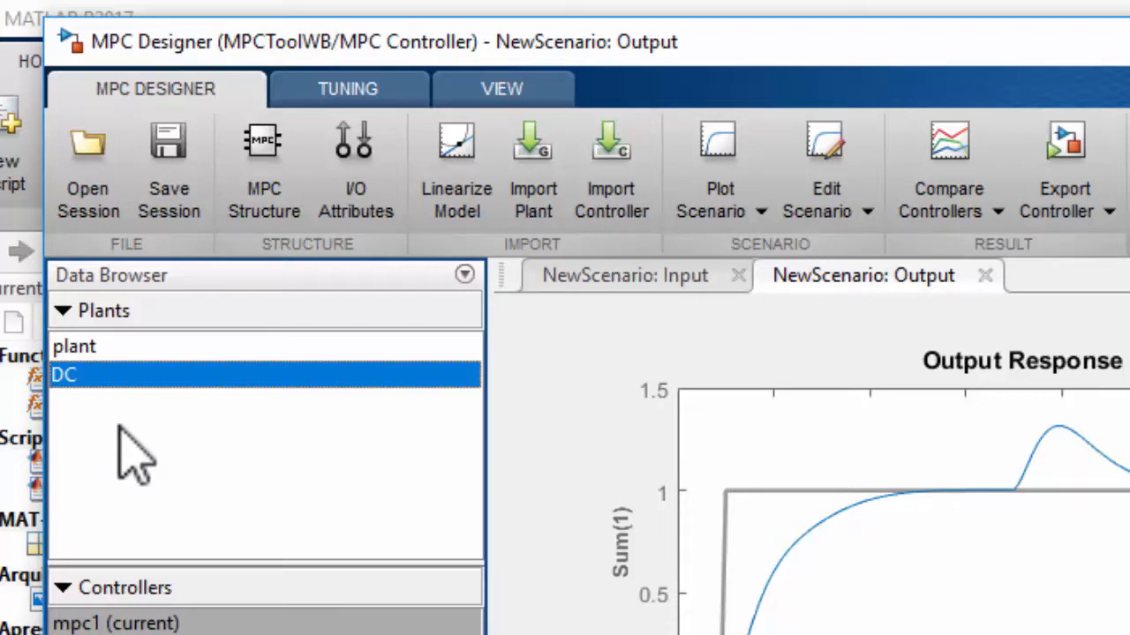
click(326, 79)
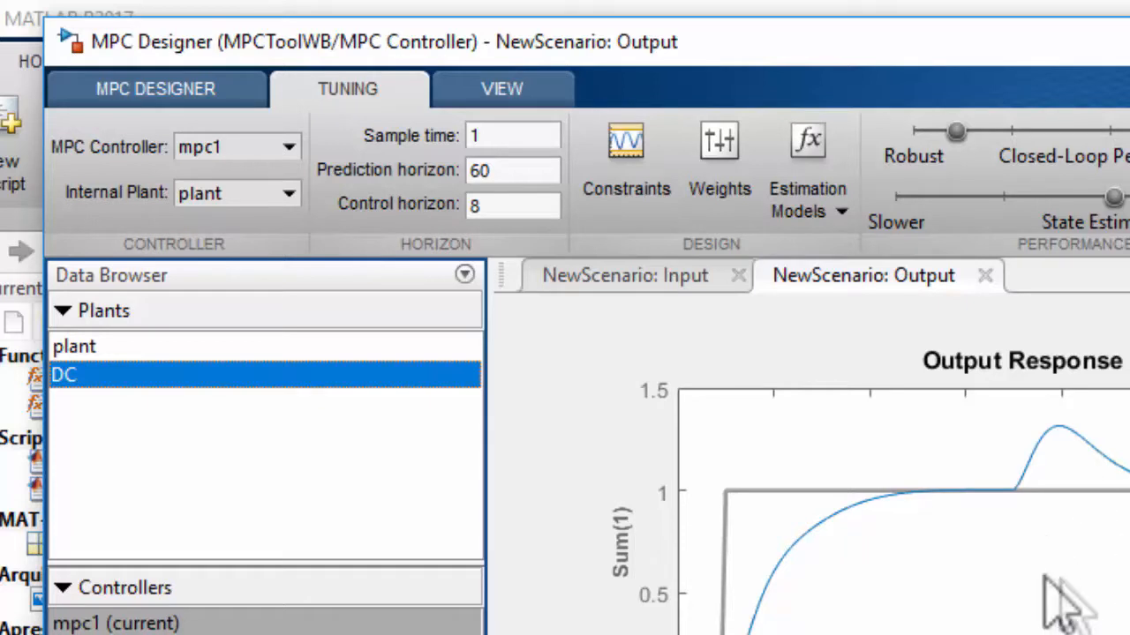
click(228, 194)
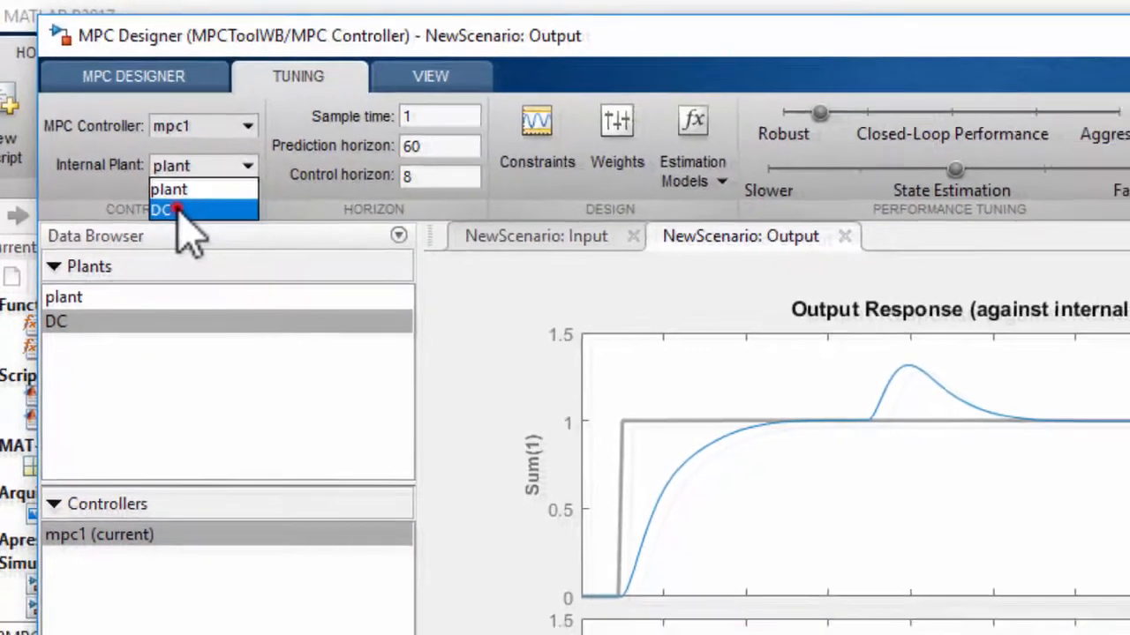
click(208, 247)
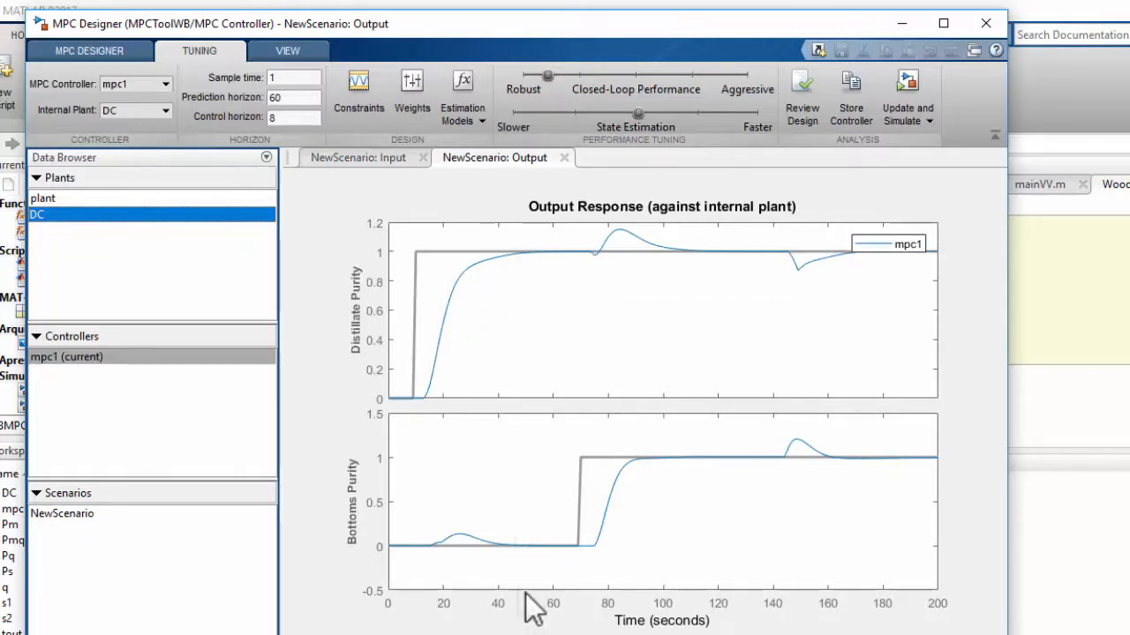
Update the Simulink model with the DC-based mpc1 controller, simulate it, and bring up the Scope to view the response
click(915, 95)
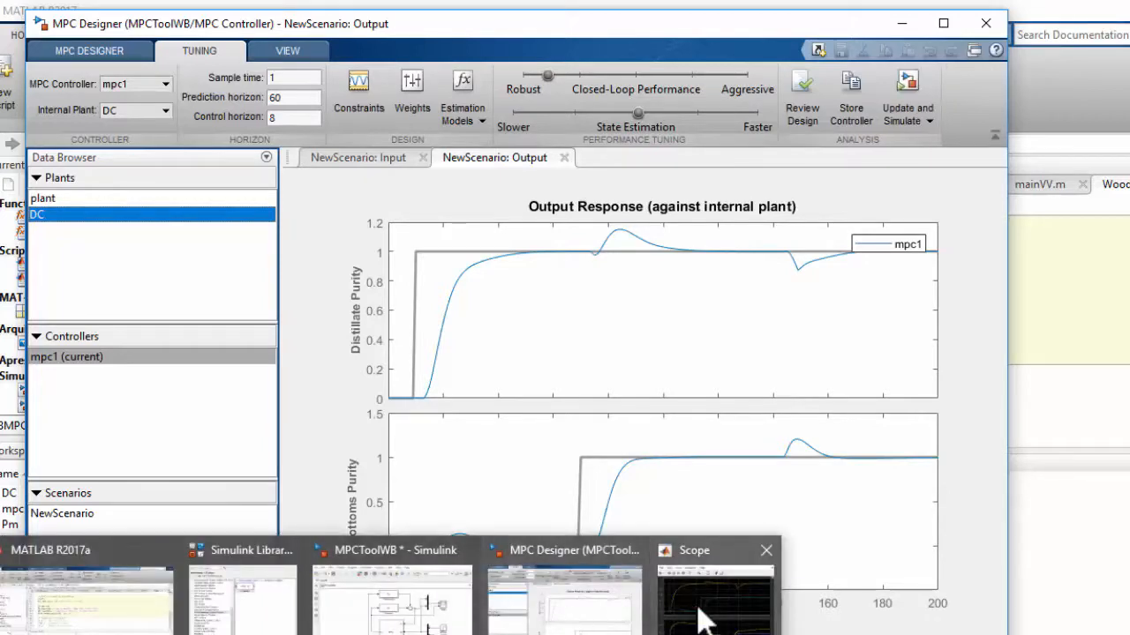
click(702, 605)
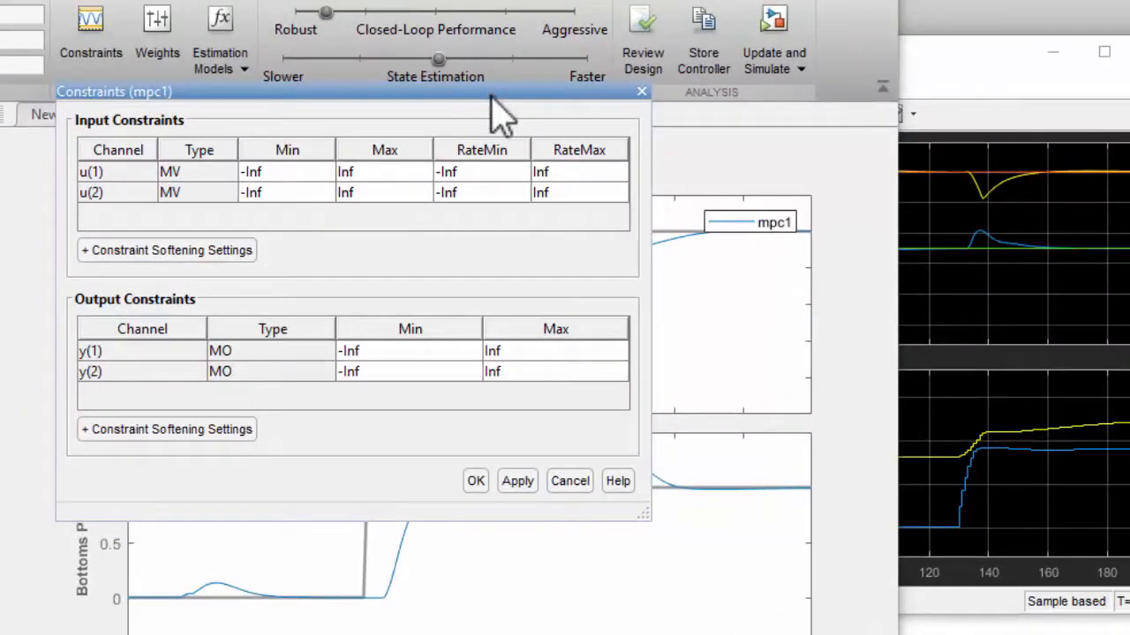
Set a finite maximum constraint on input u(1) of mpc1 while viewing the Scope, and update and simulate the Simulink model
drag(492, 96, 332, 102)
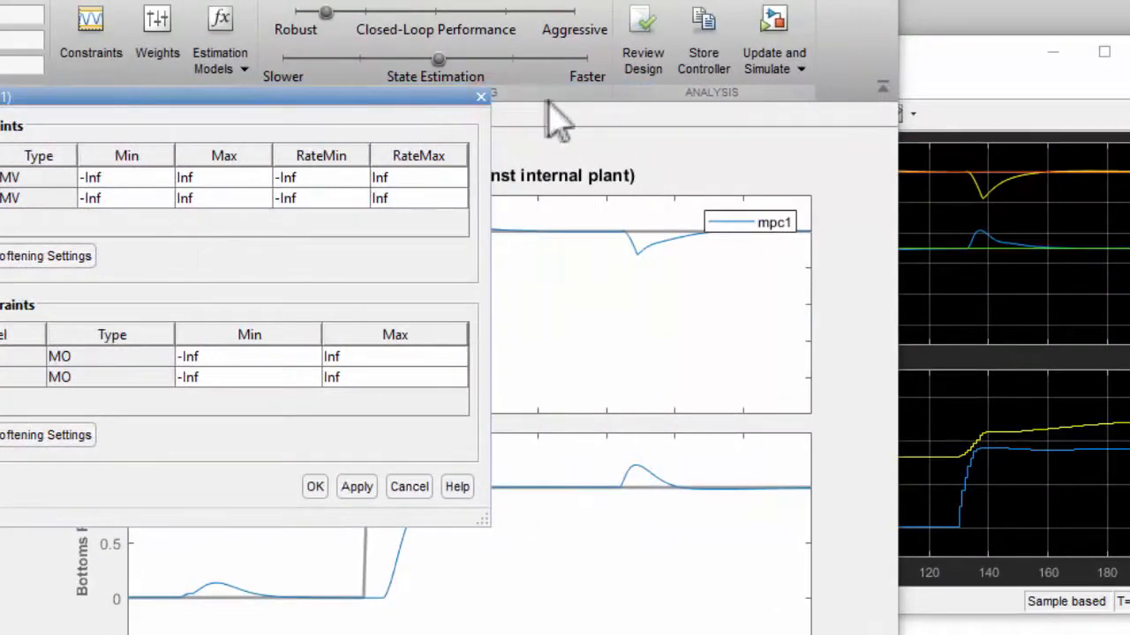
click(977, 82)
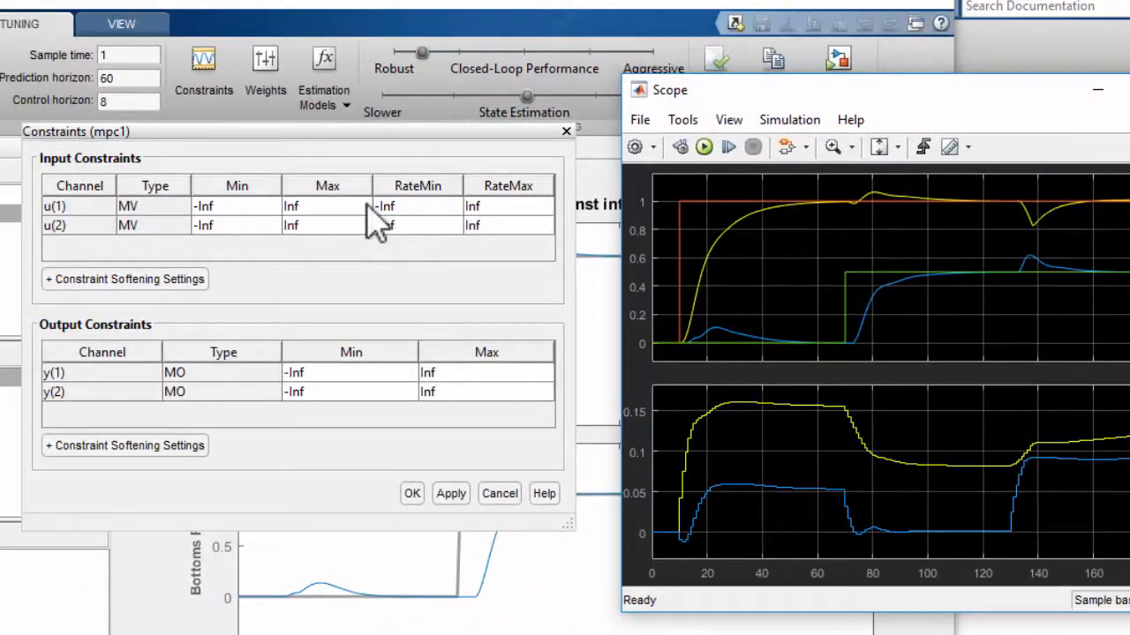
click(328, 212)
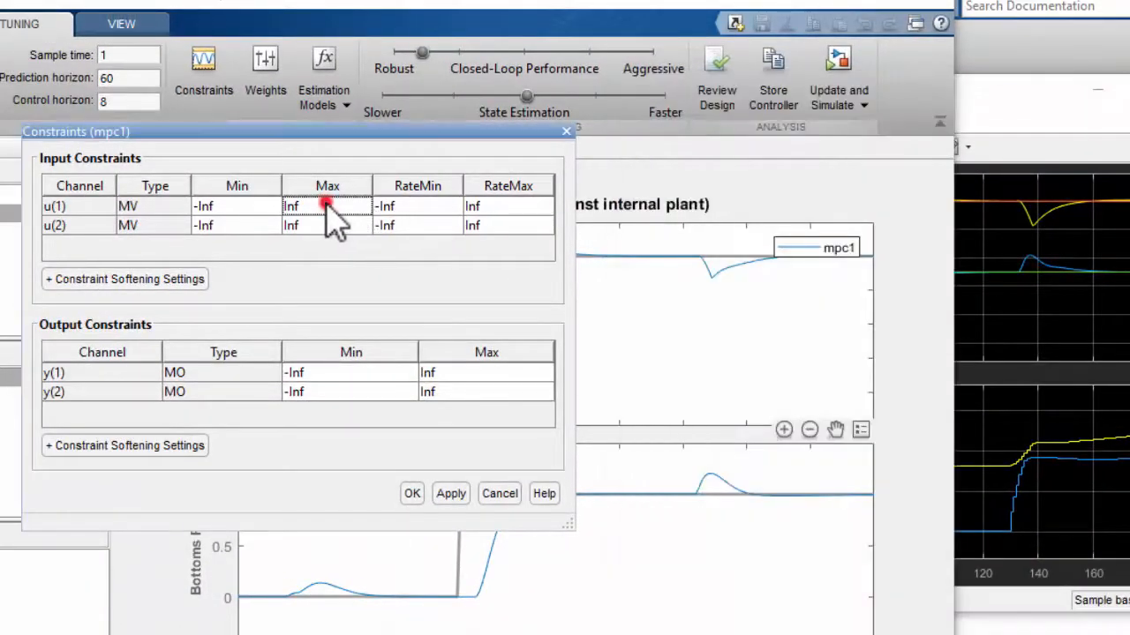
double_click(327, 205)
click(411, 493)
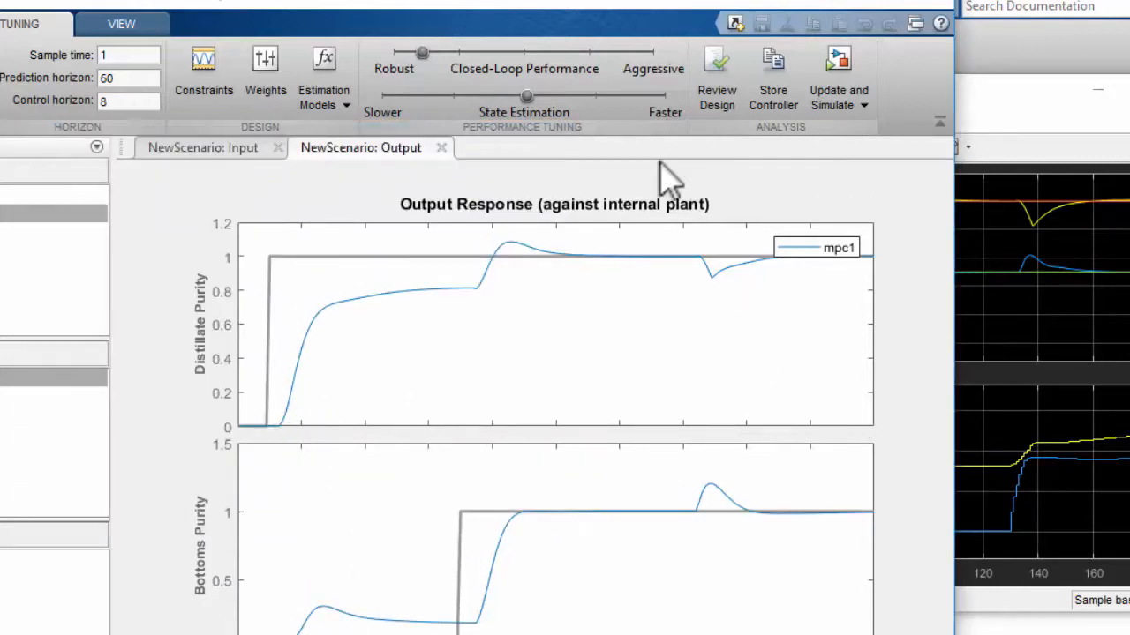
click(841, 75)
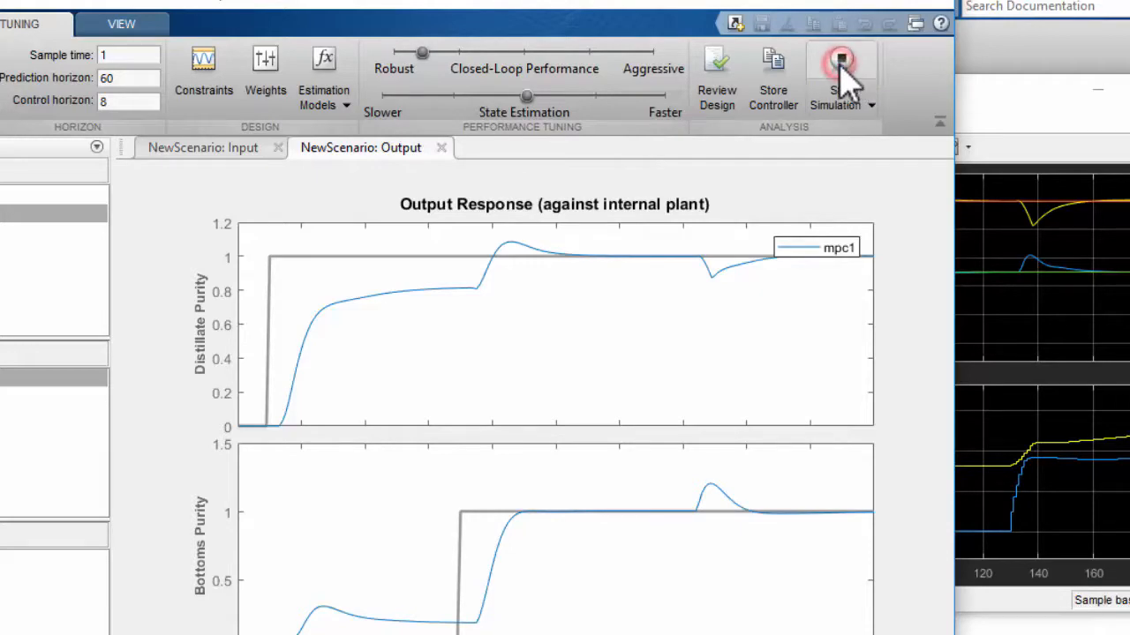